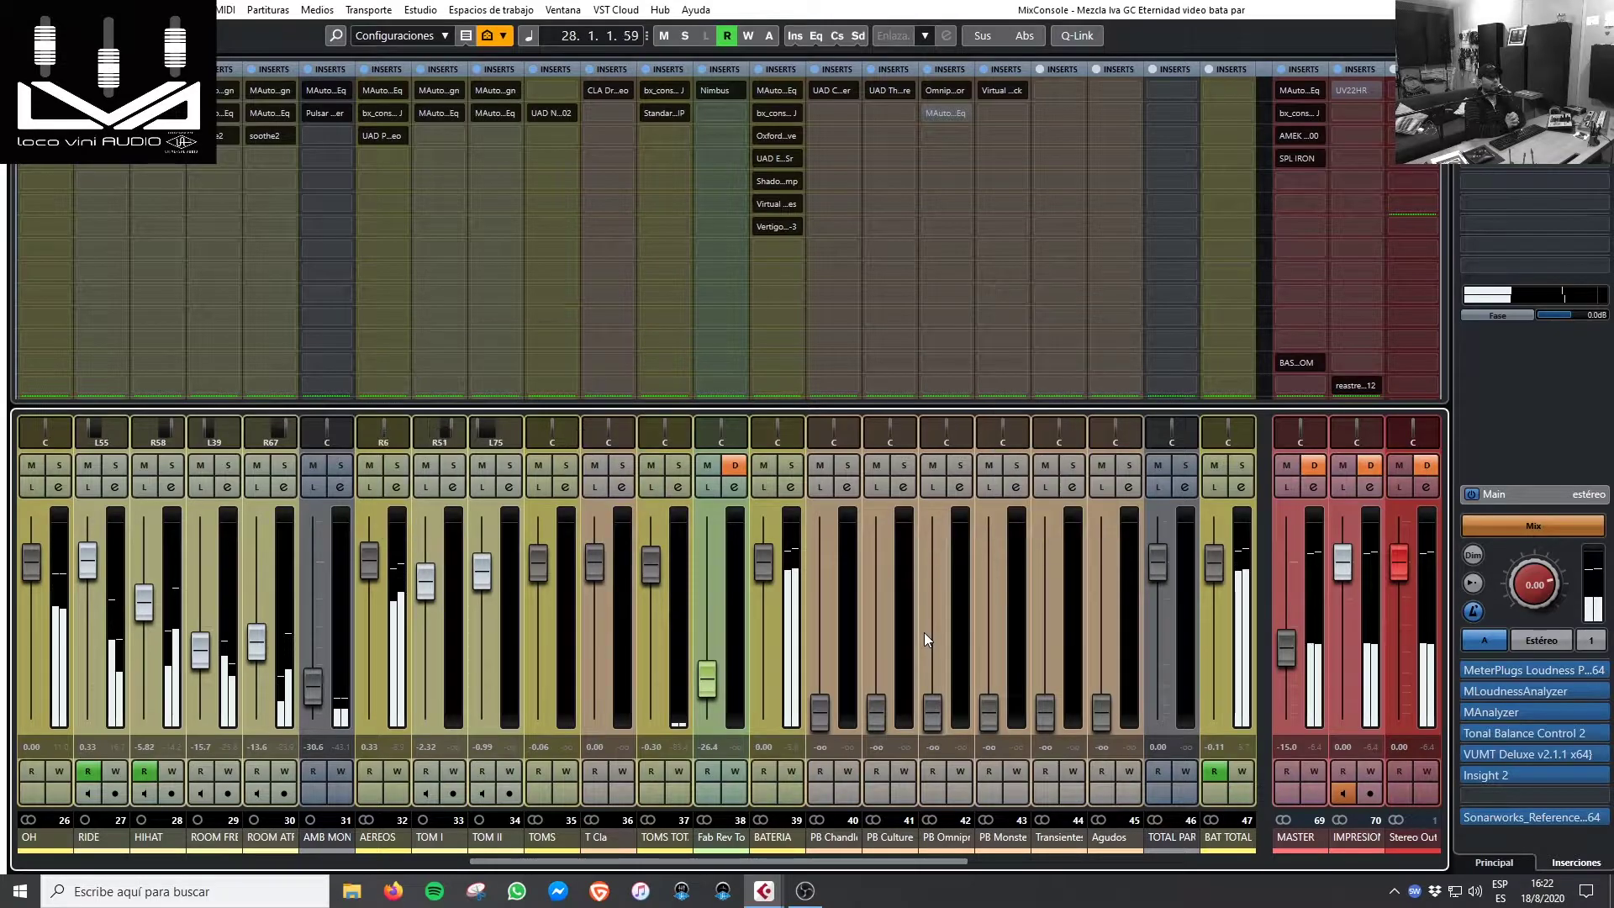
- Reset the MASTER fader to 0 dB, and view the Chandler Zener Limiter inserted on PB Chandler before closing it
left_click(1286, 652, "ctrl")
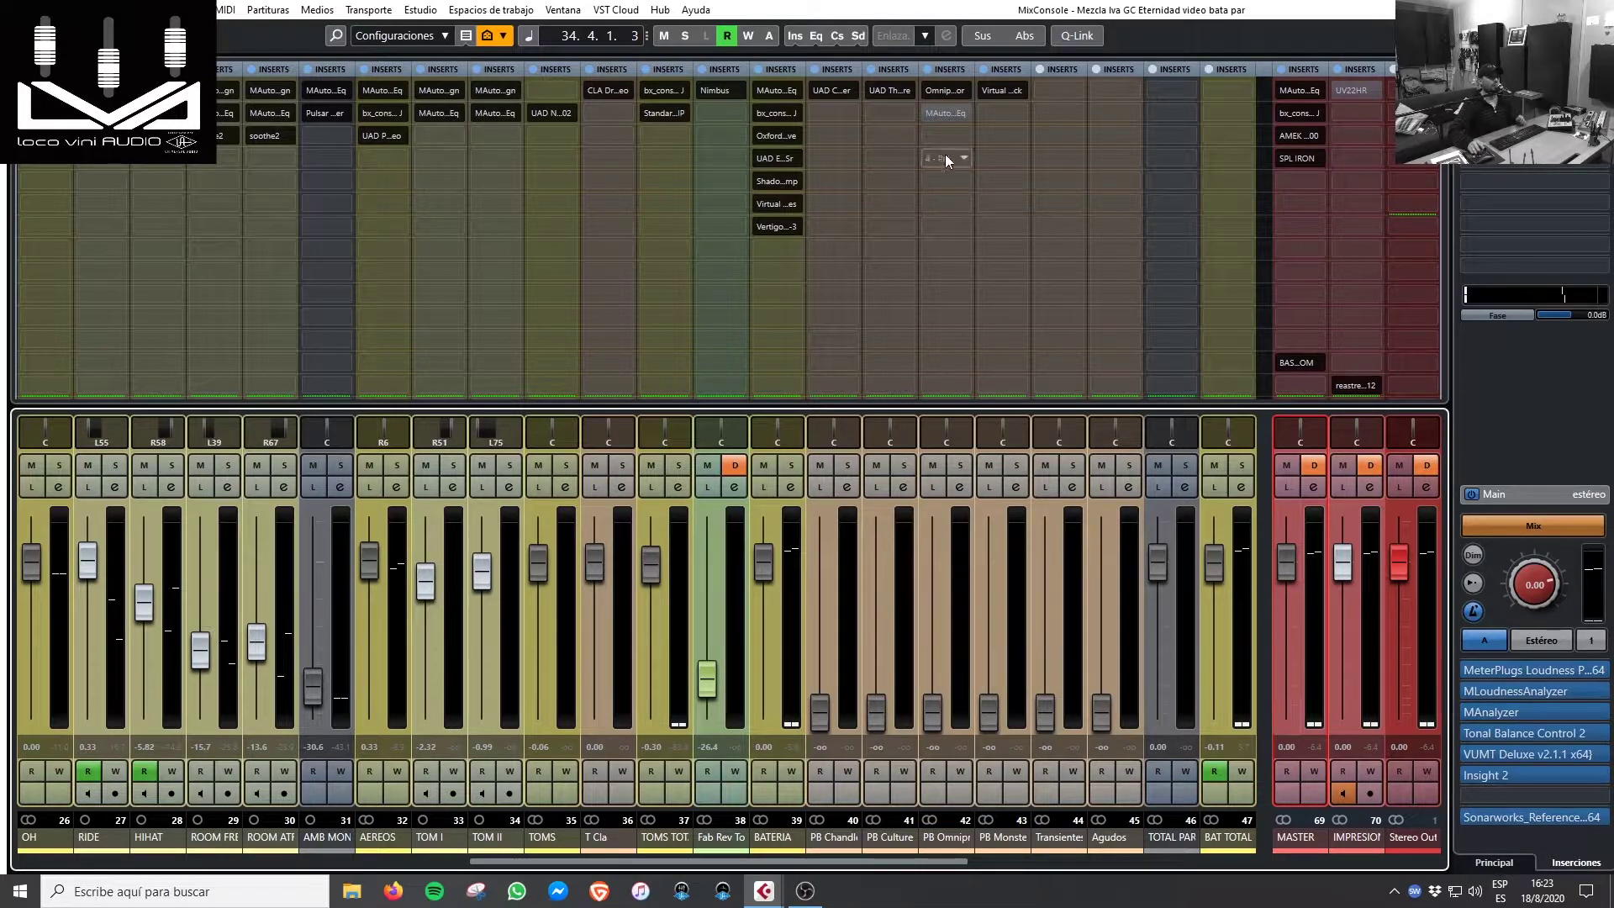
left_click(832, 89)
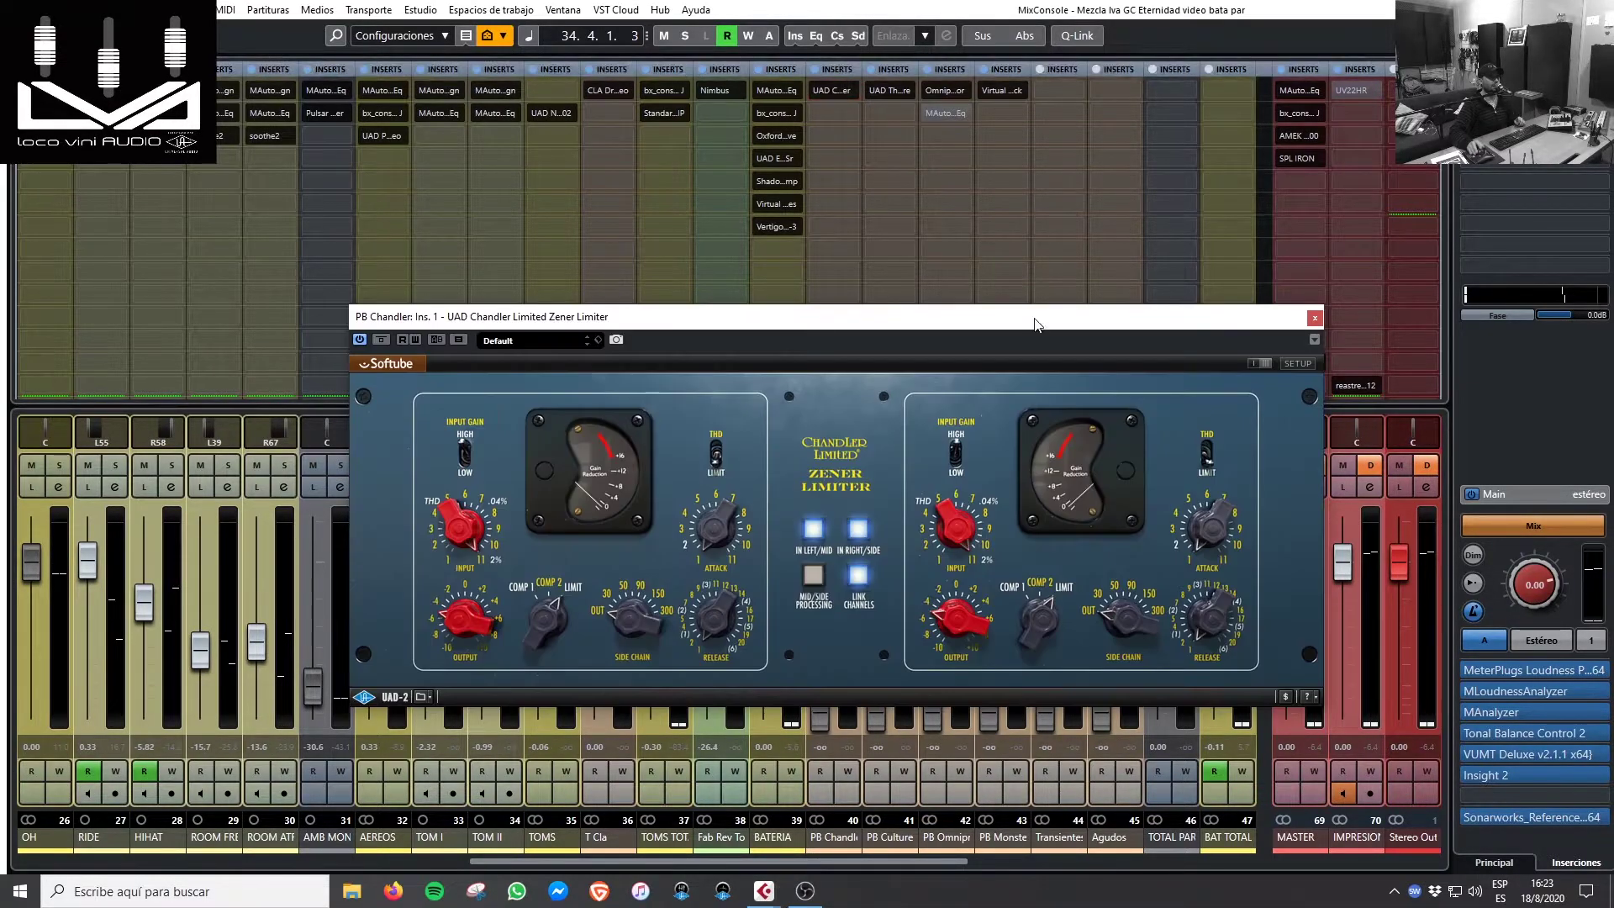
left_click_drag(1032, 324, 1059, 344)
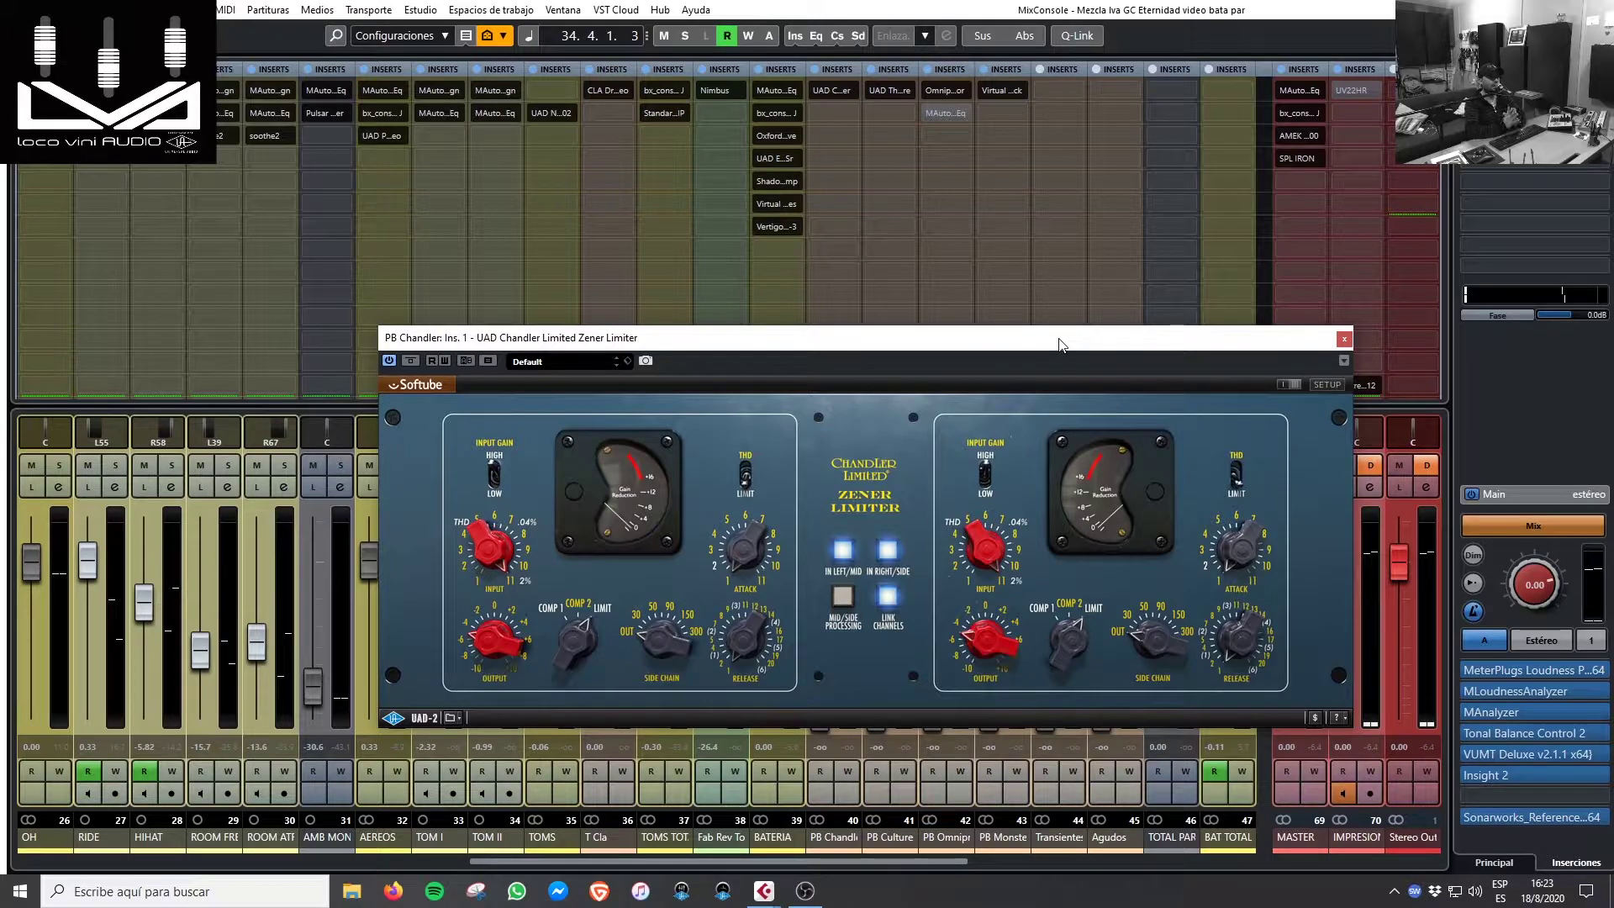
left_click_drag(1060, 344, 1025, 318)
left_click(1300, 308)
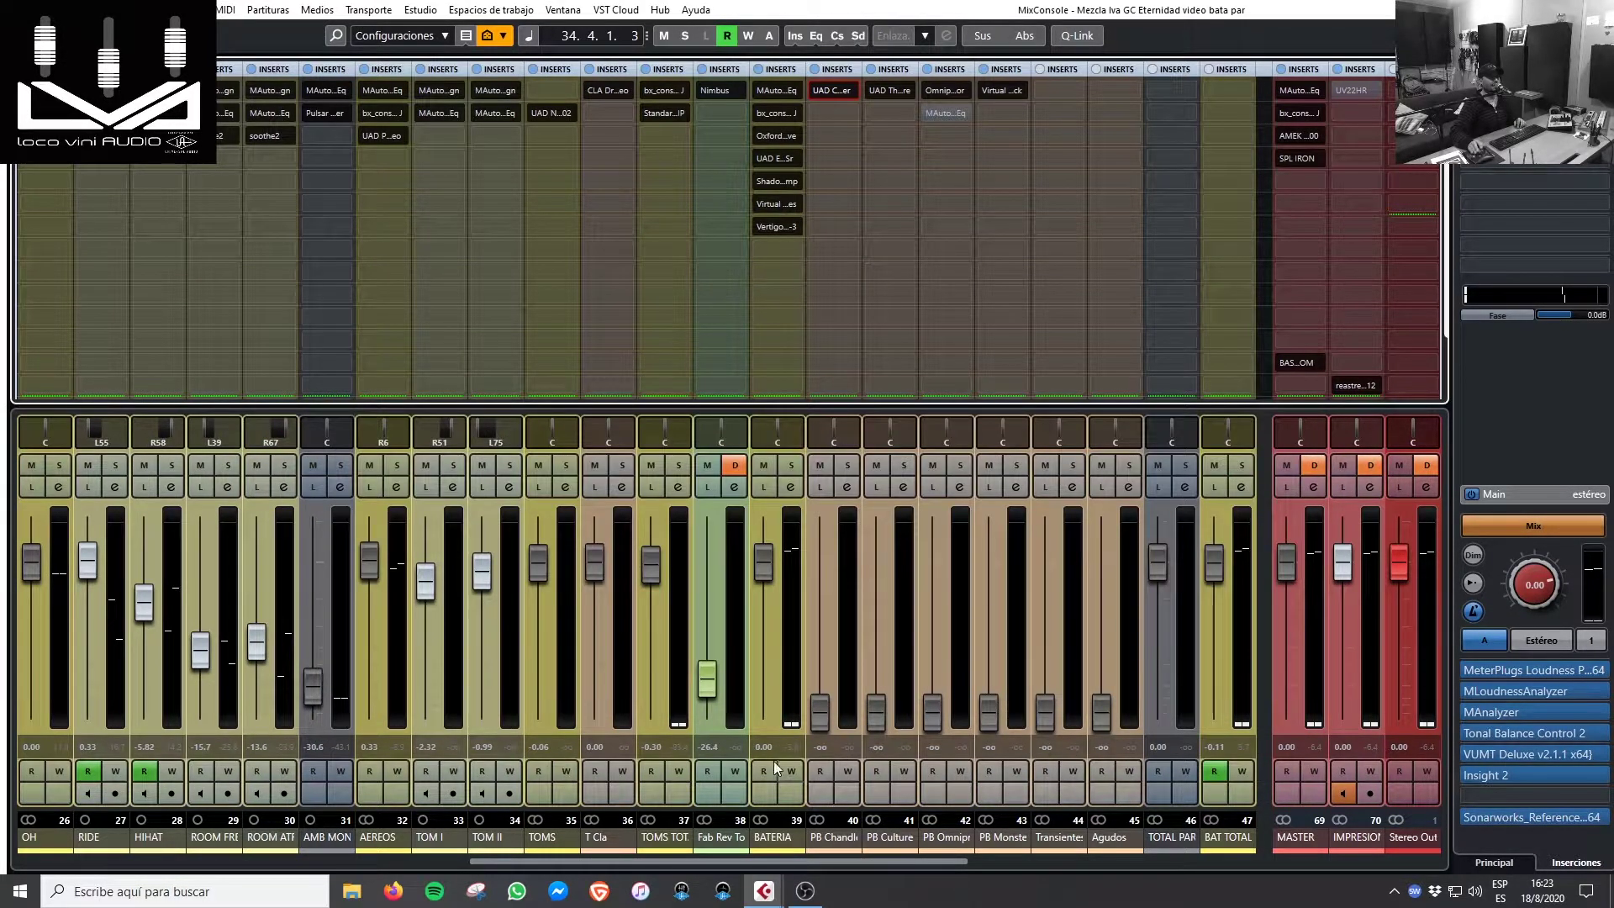
- Review the BATERIA channel's settings and its sends to the parallel buses, close them, and select the PB Chandler channel
left_click(773, 838)
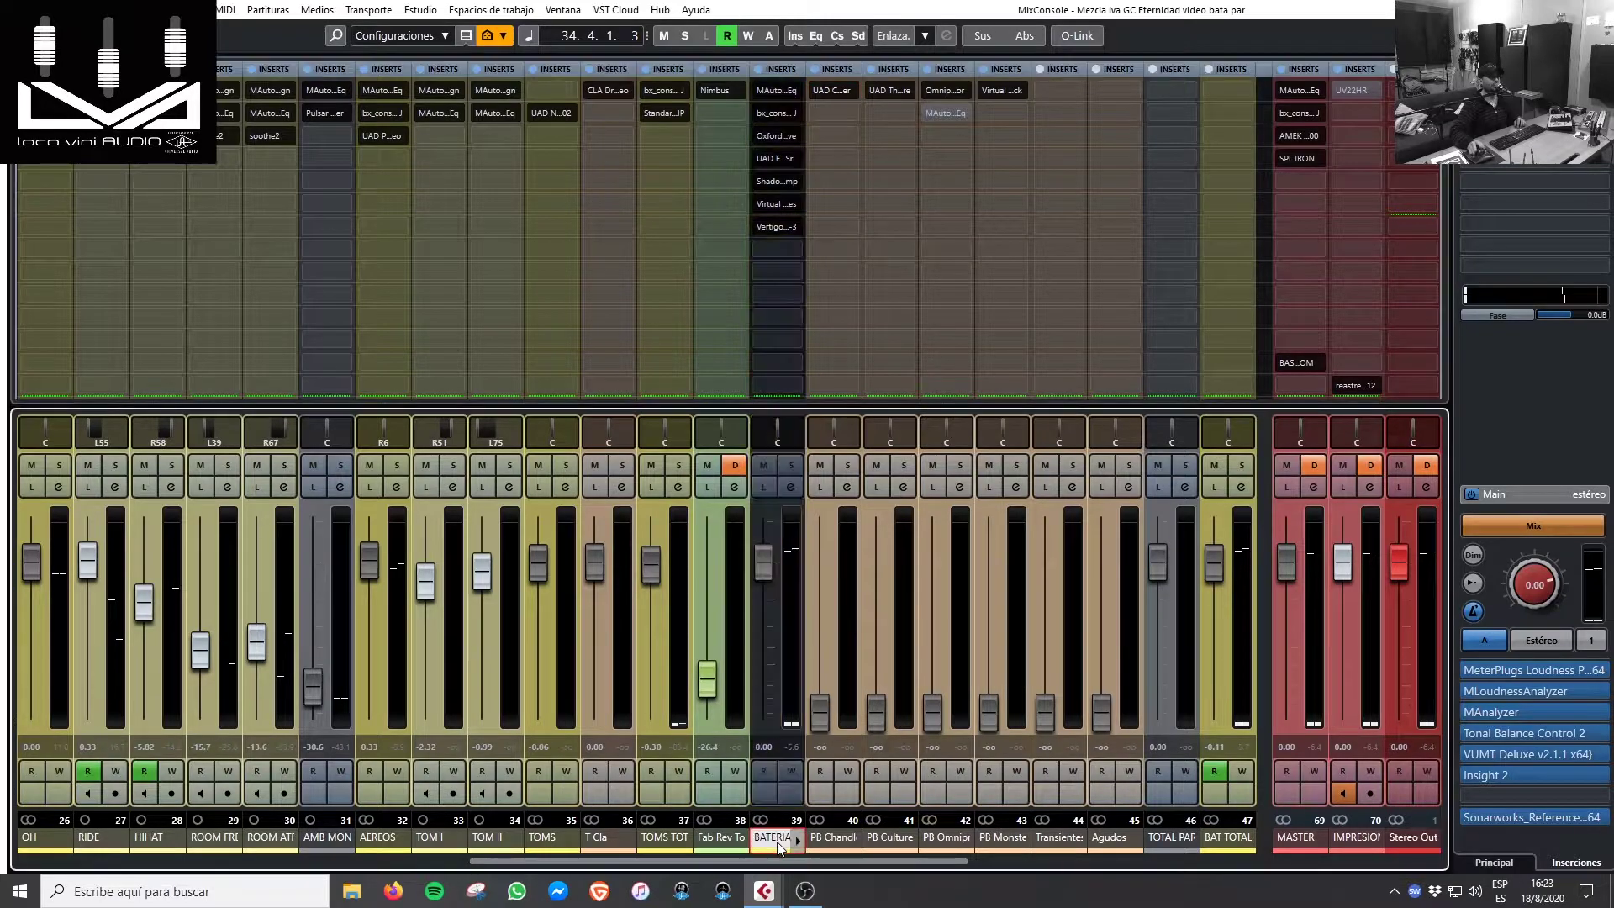
key("e")
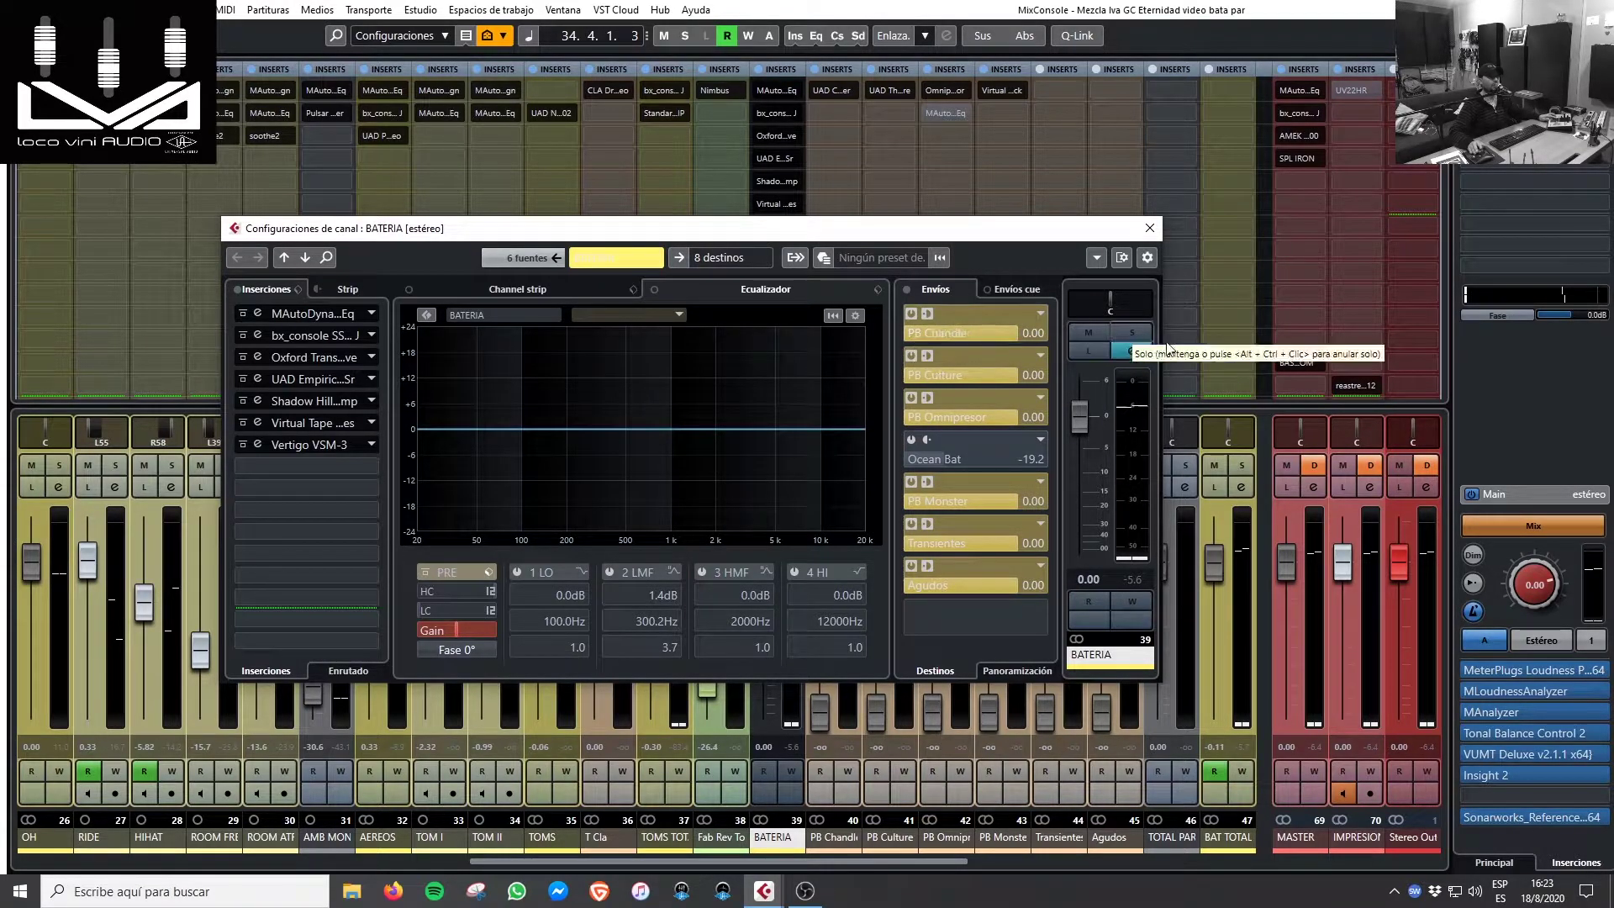
left_click(1149, 228)
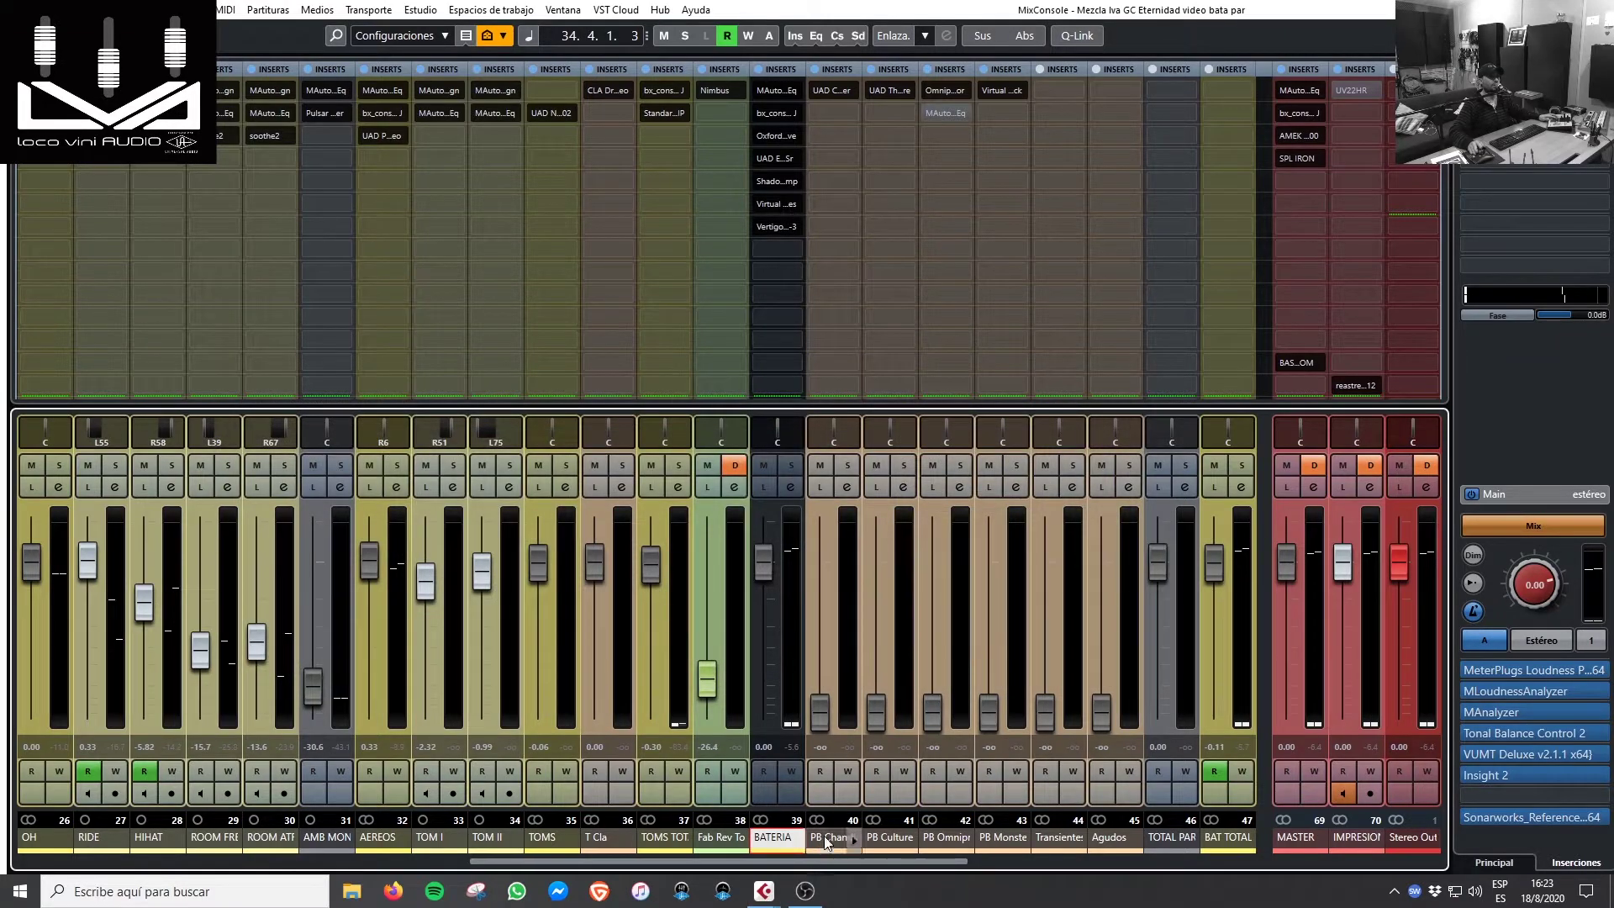
left_click(826, 838)
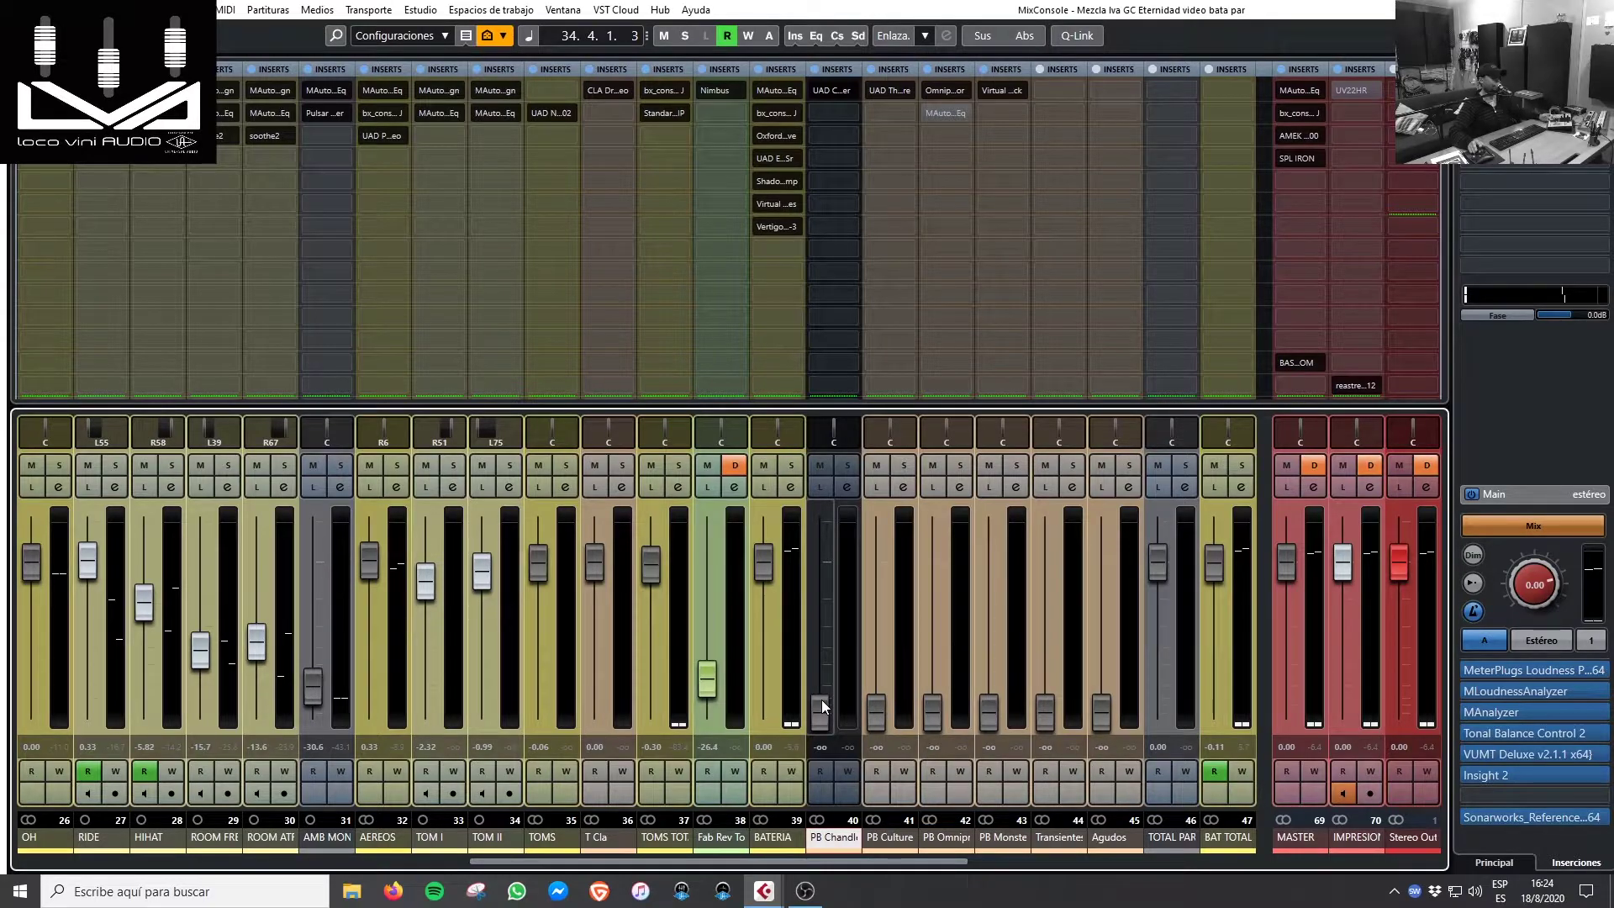
- Select BATERIA, pull its fader down to −∞ during playback, and reset the PB Chandler fader to 0 dB
left_click(770, 835)
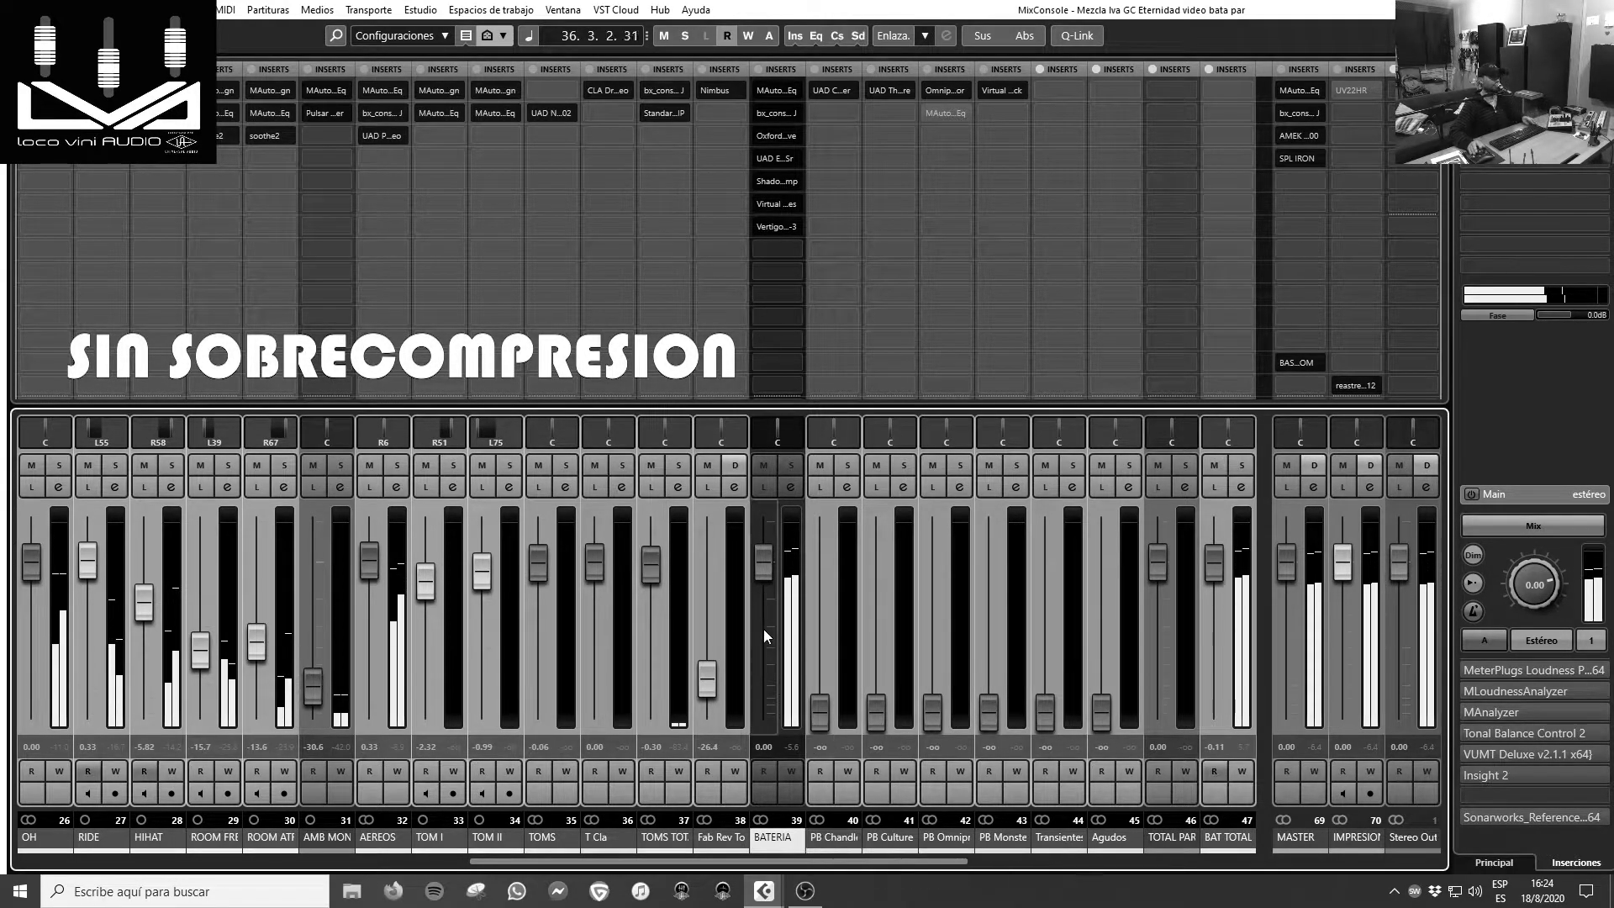
left_click_drag(763, 561, 765, 712)
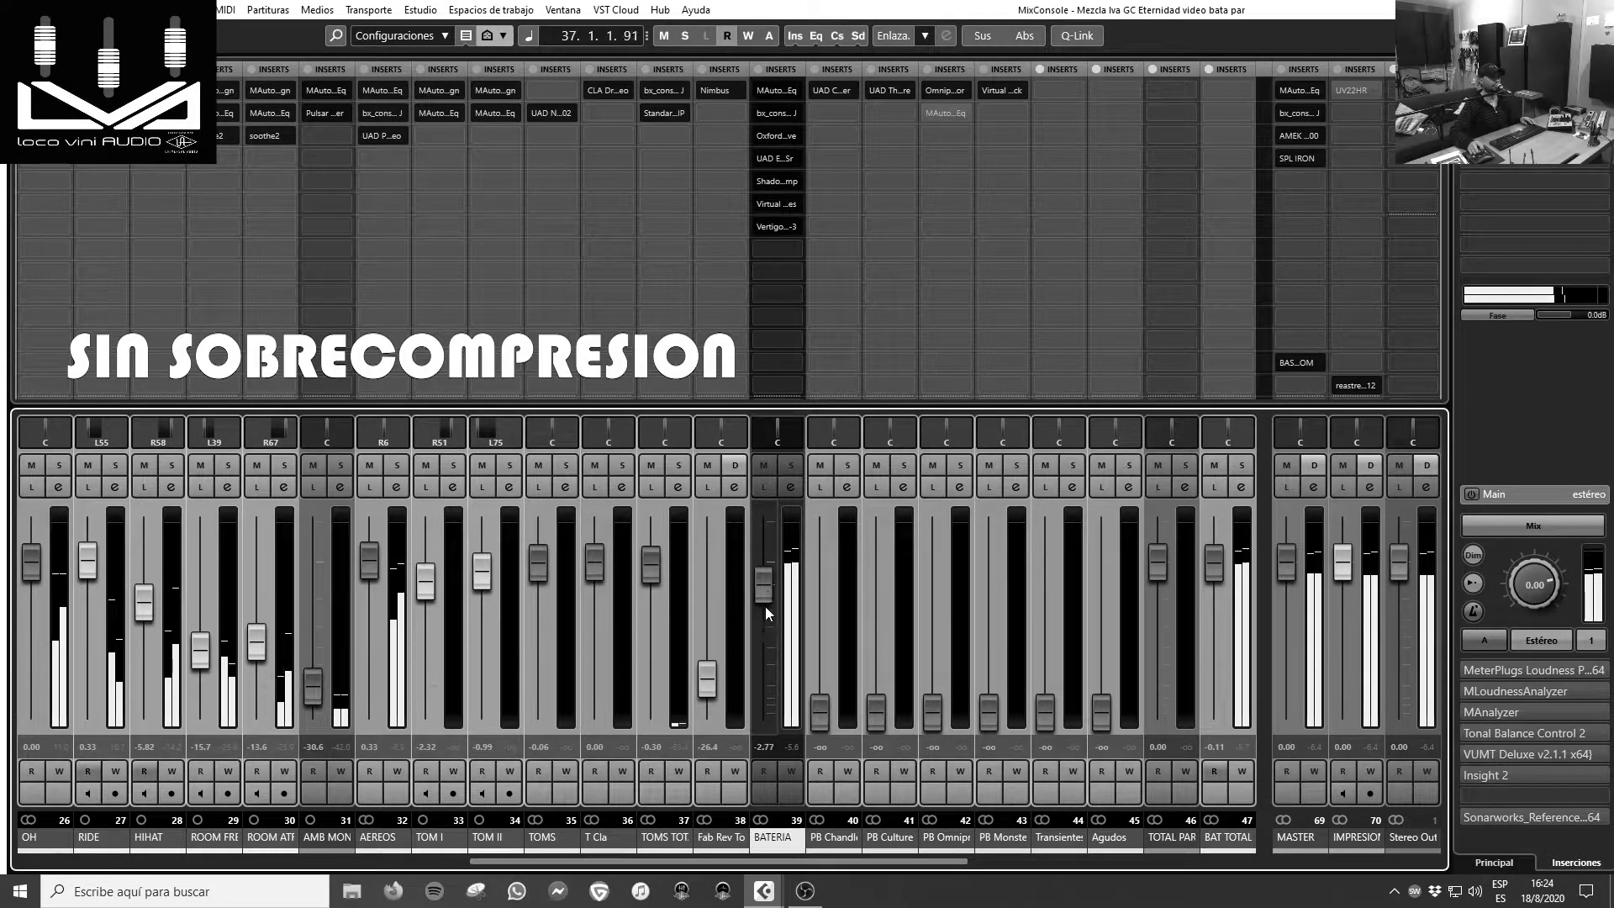
left_click(823, 714, "ctrl")
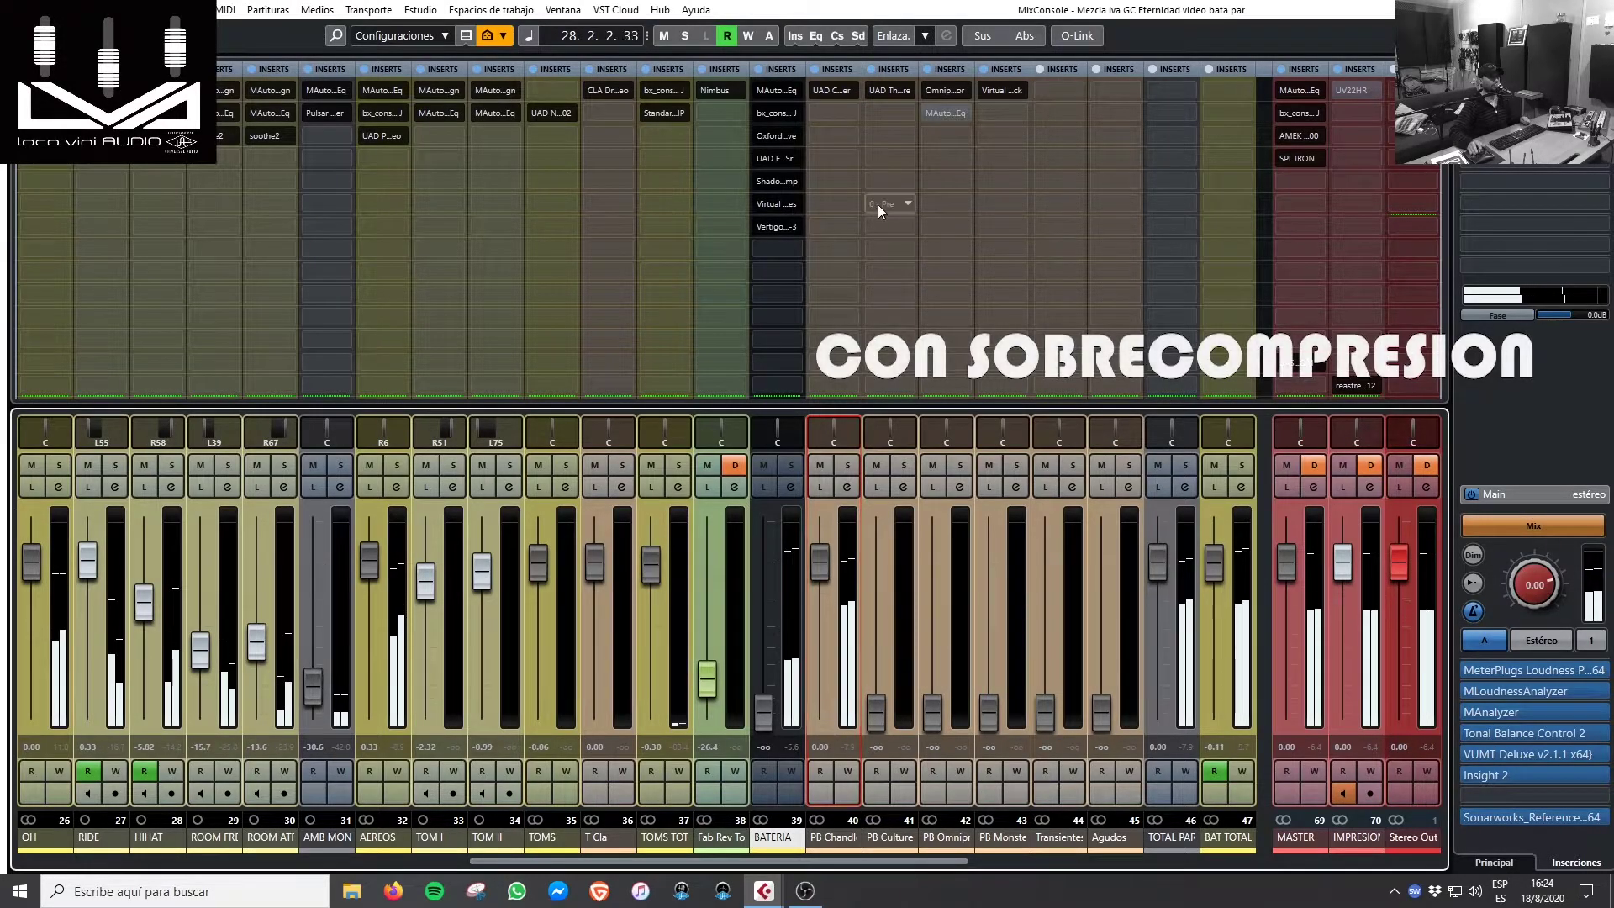
- With PB Chandler's Zener Limiter open above the faders, alternate BATERIA and PB Chandler between 0 dB and −∞ to compare them
left_click(834, 90)
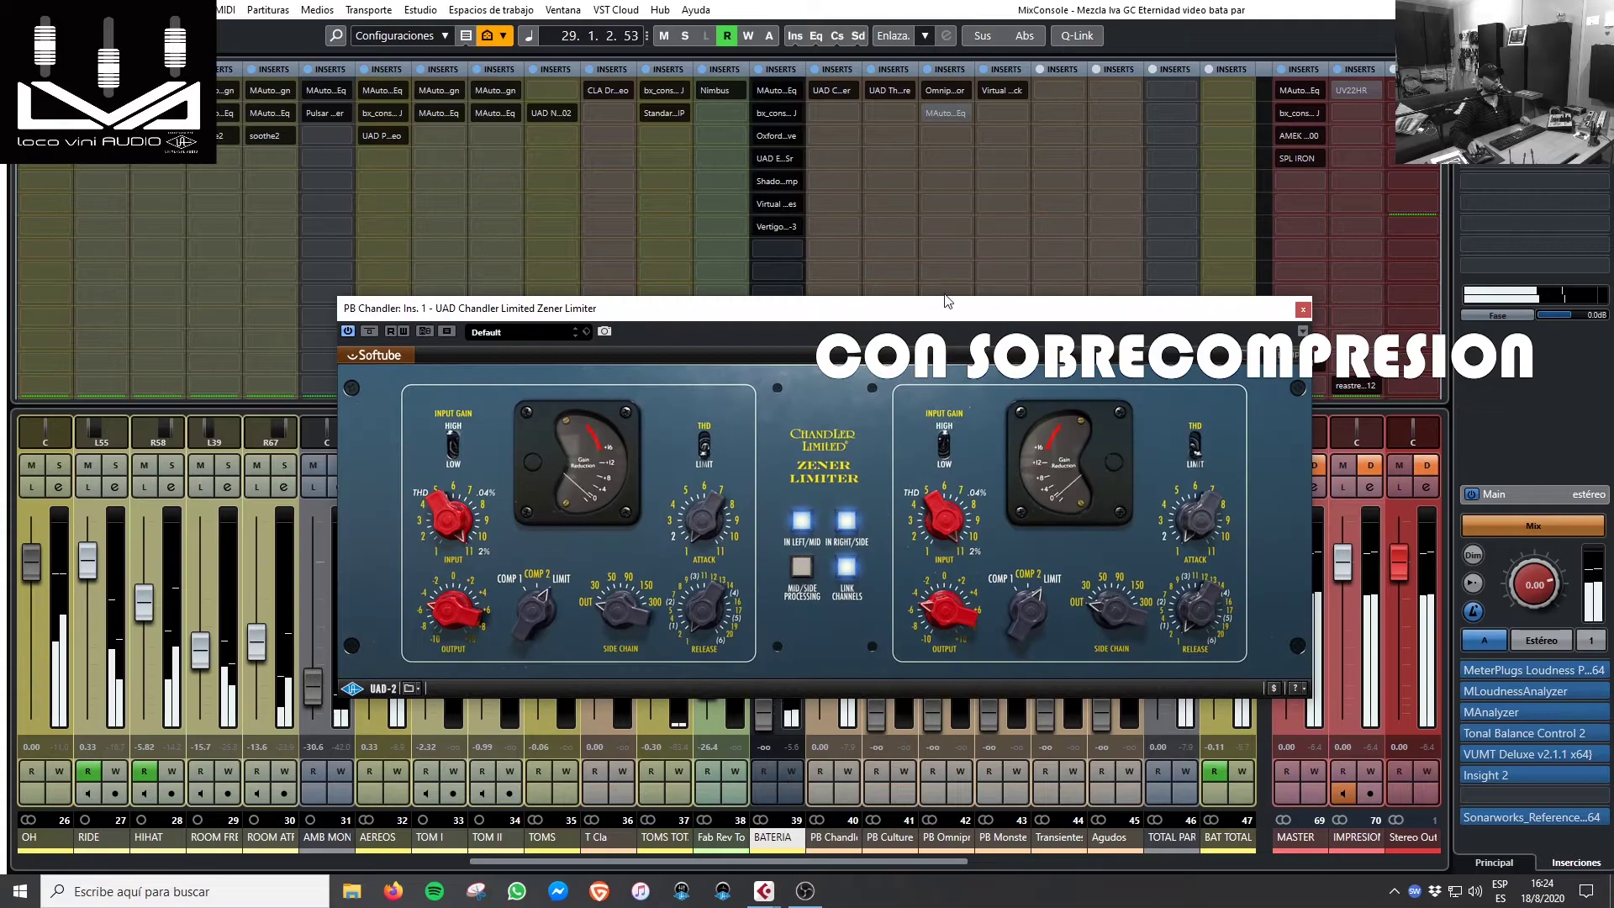
left_click_drag(943, 313, 947, 64)
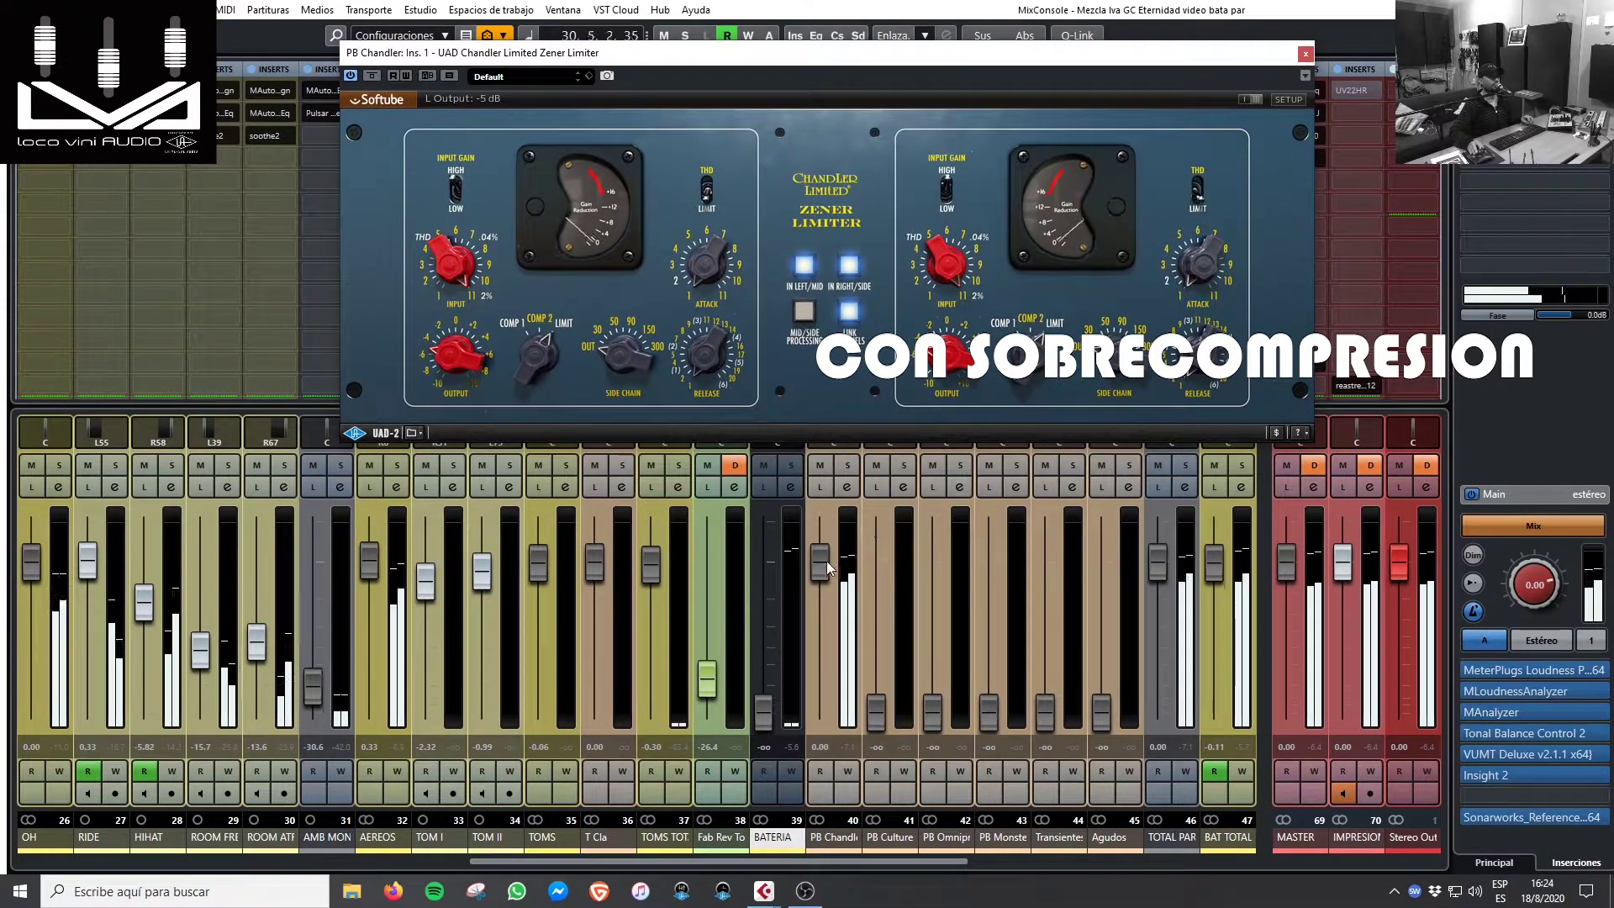
left_click_drag(828, 567, 822, 711)
left_click(765, 710, "ctrl")
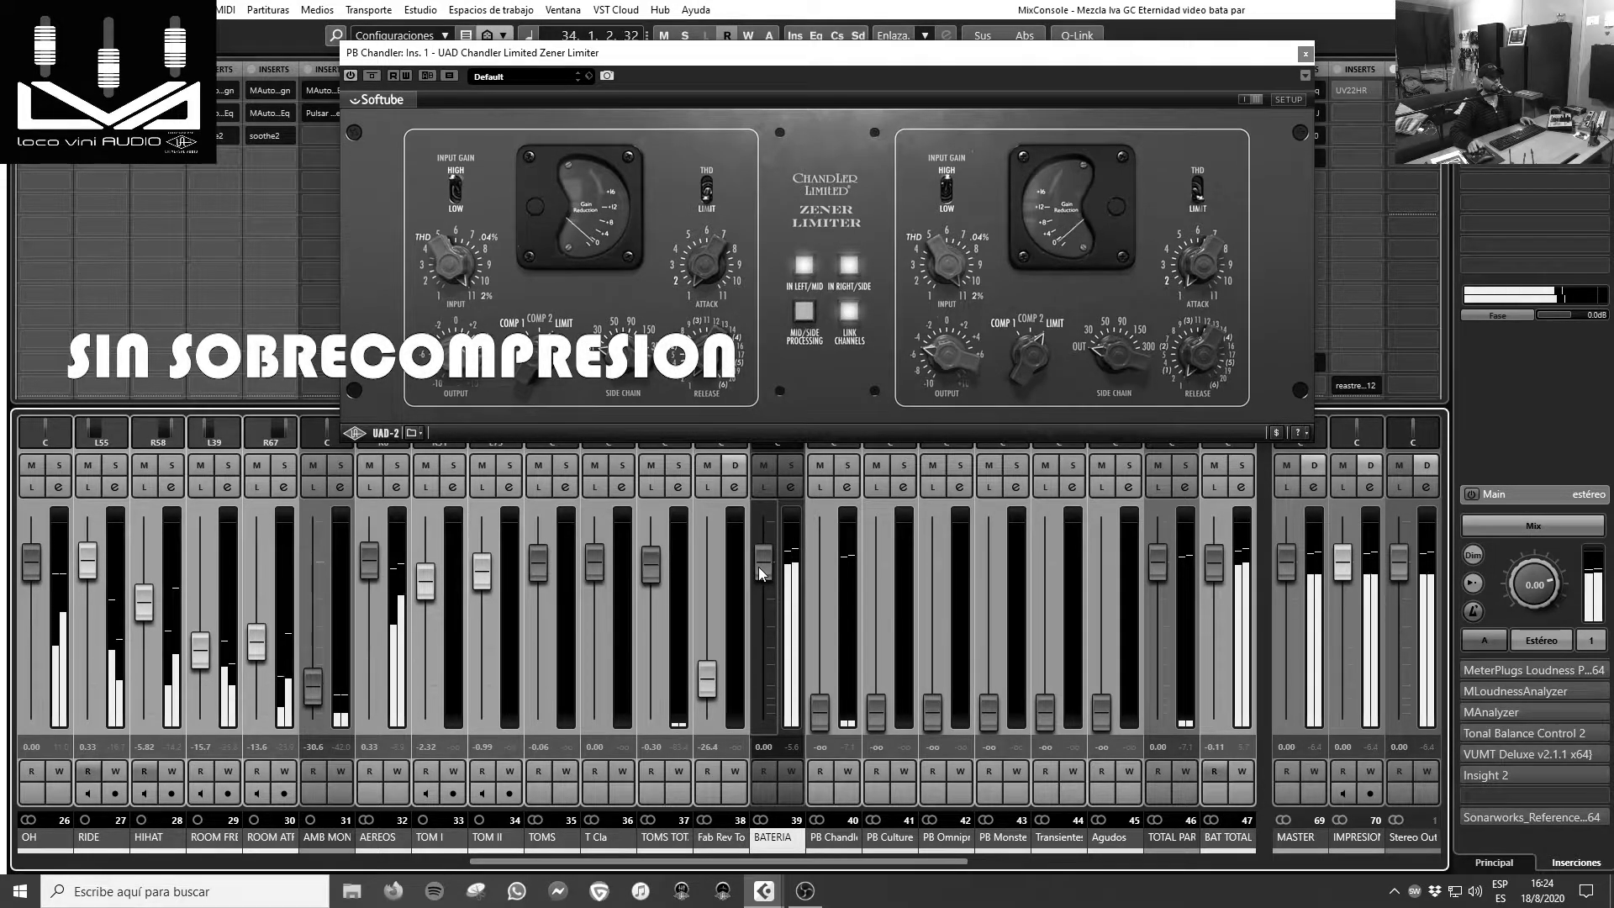
left_click_drag(759, 567, 761, 713)
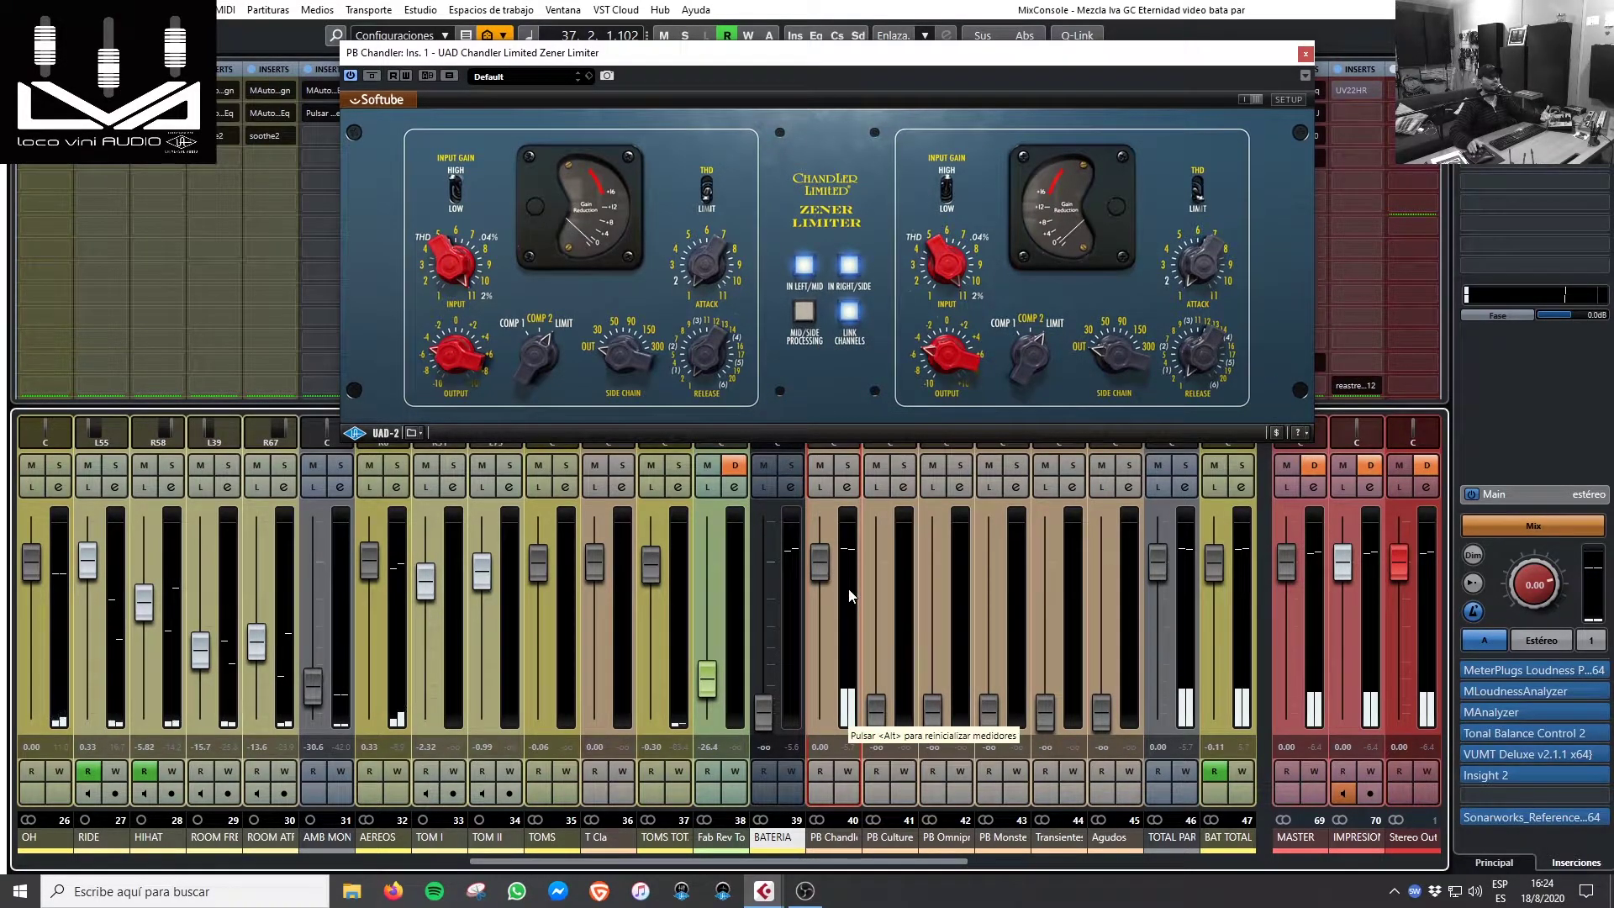
- Examine the Zener Limiter's input, attack and release settings on PB Chandler, then close the plug-in
mouse_move(528, 303)
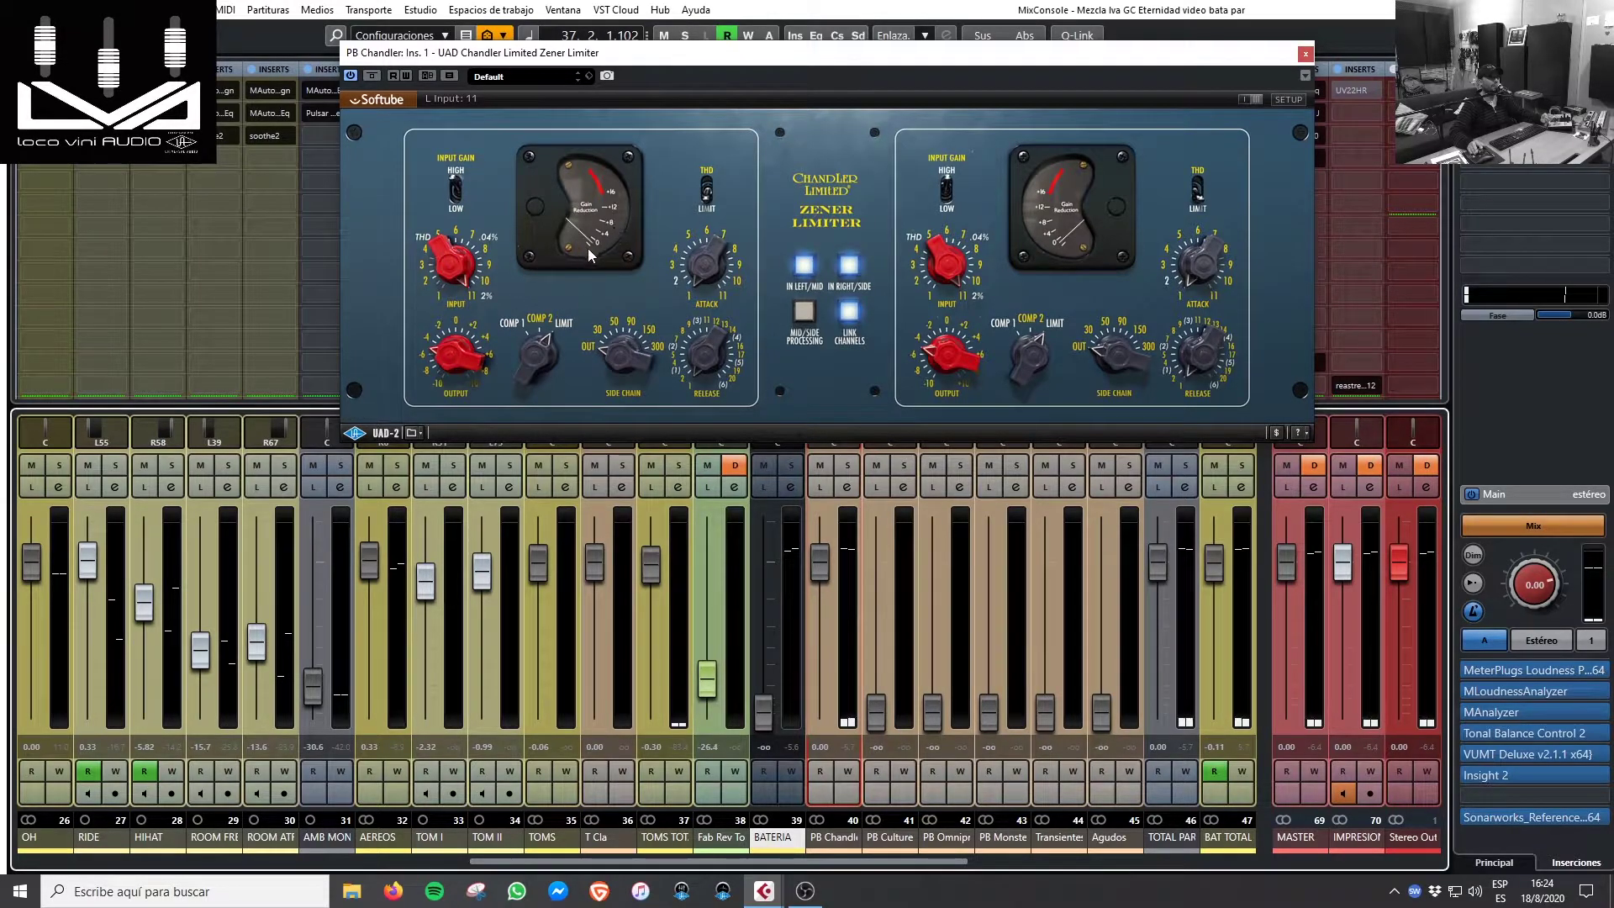
mouse_move(672, 290)
mouse_move(699, 385)
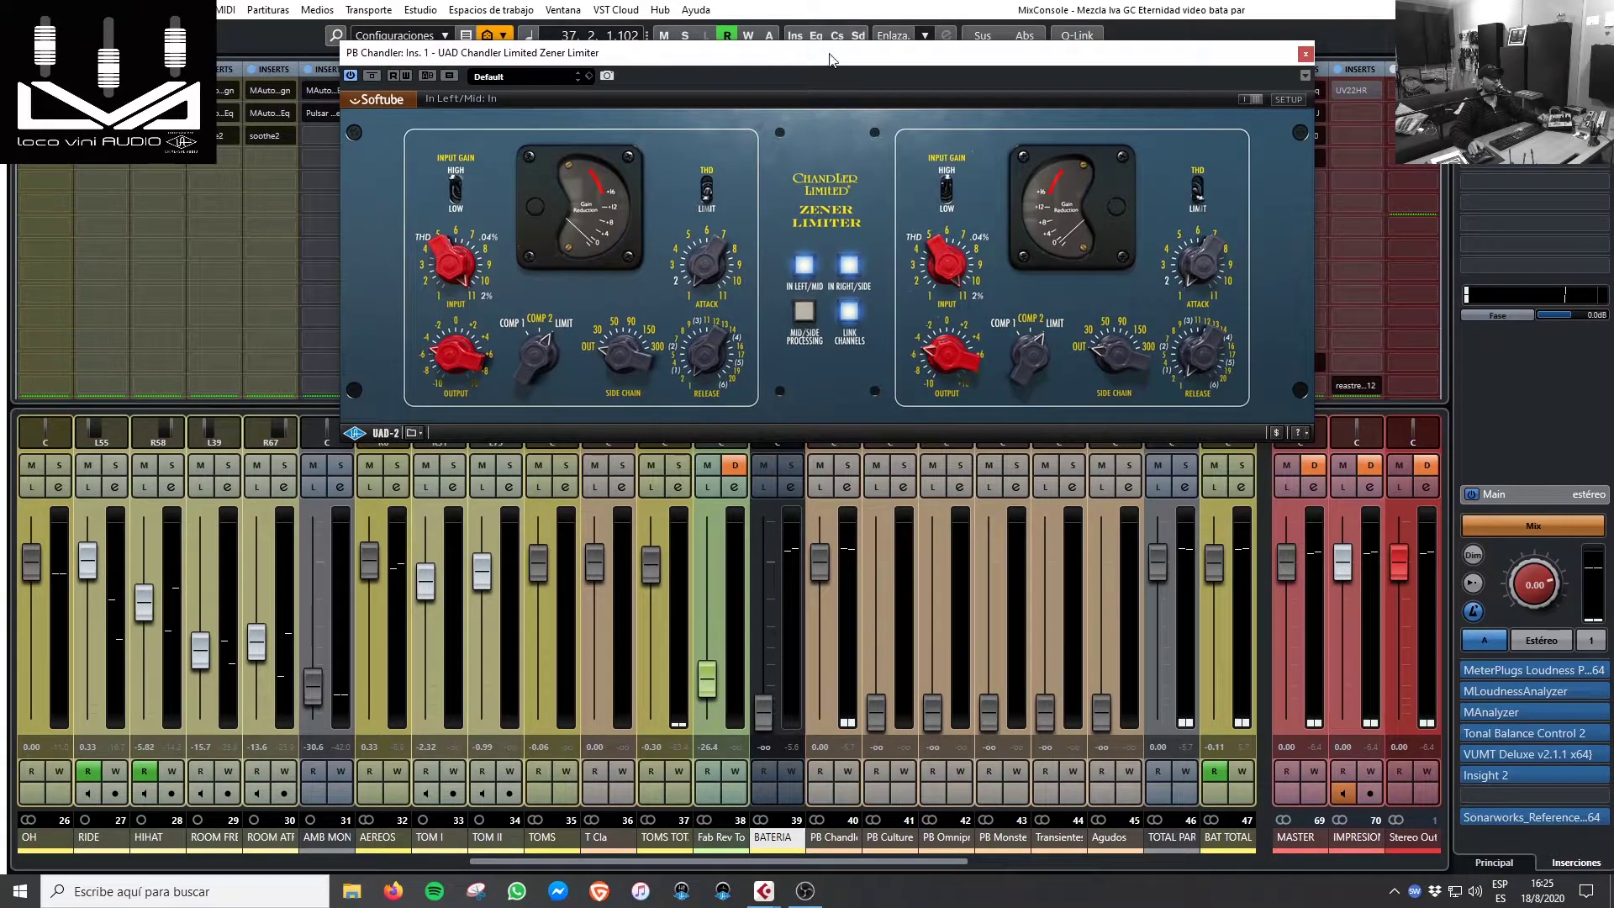
left_click_drag(828, 53, 822, 101)
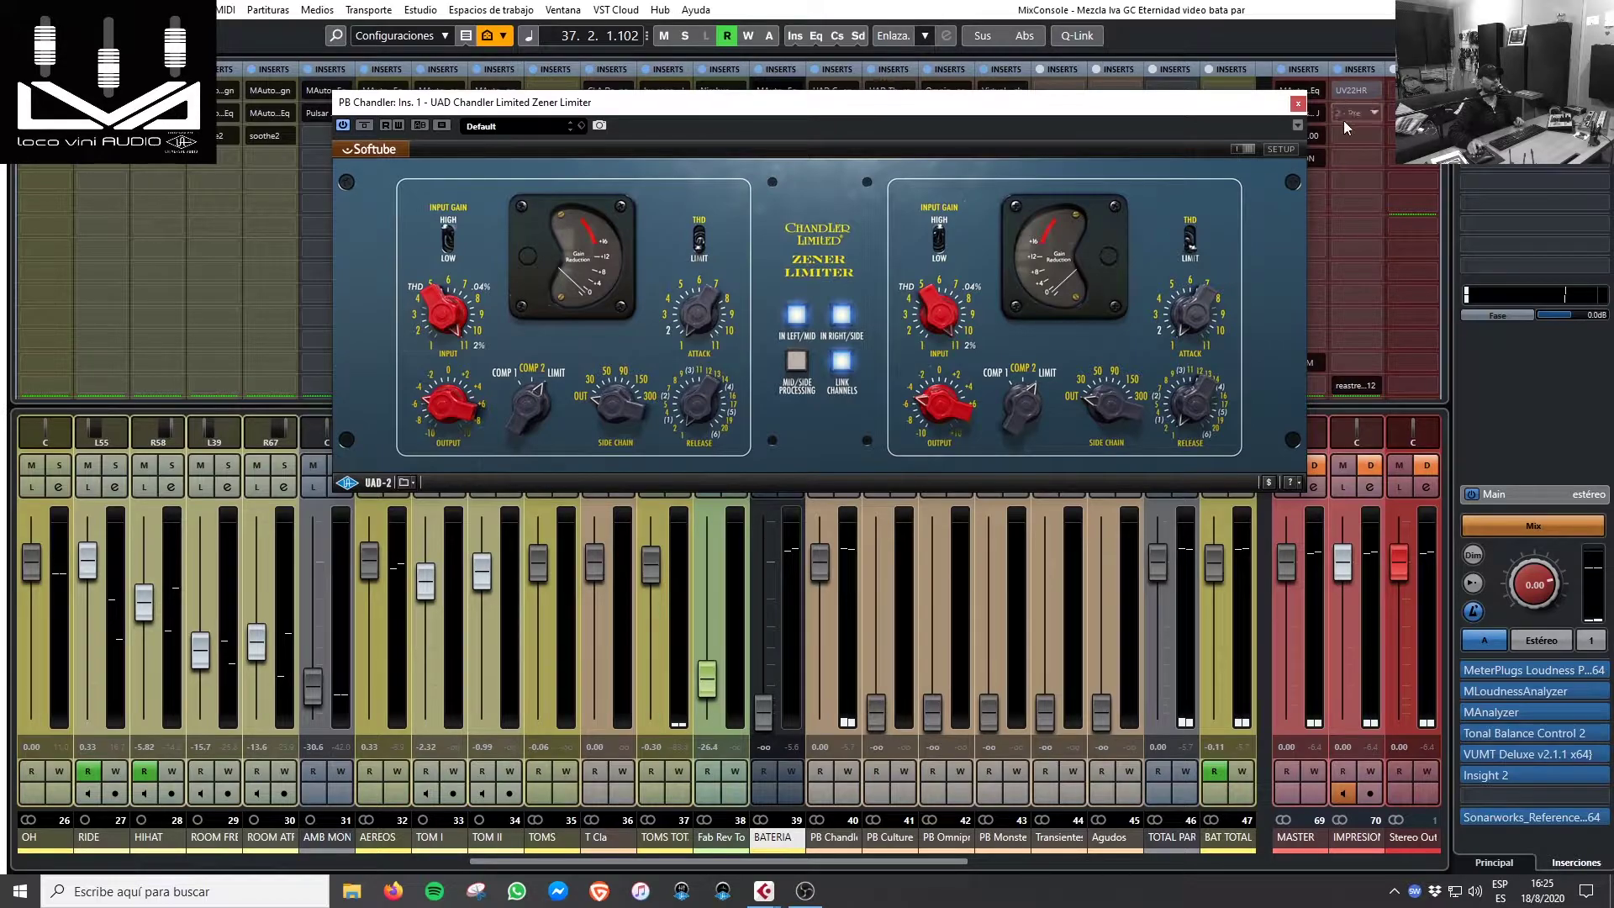
left_click(1299, 105)
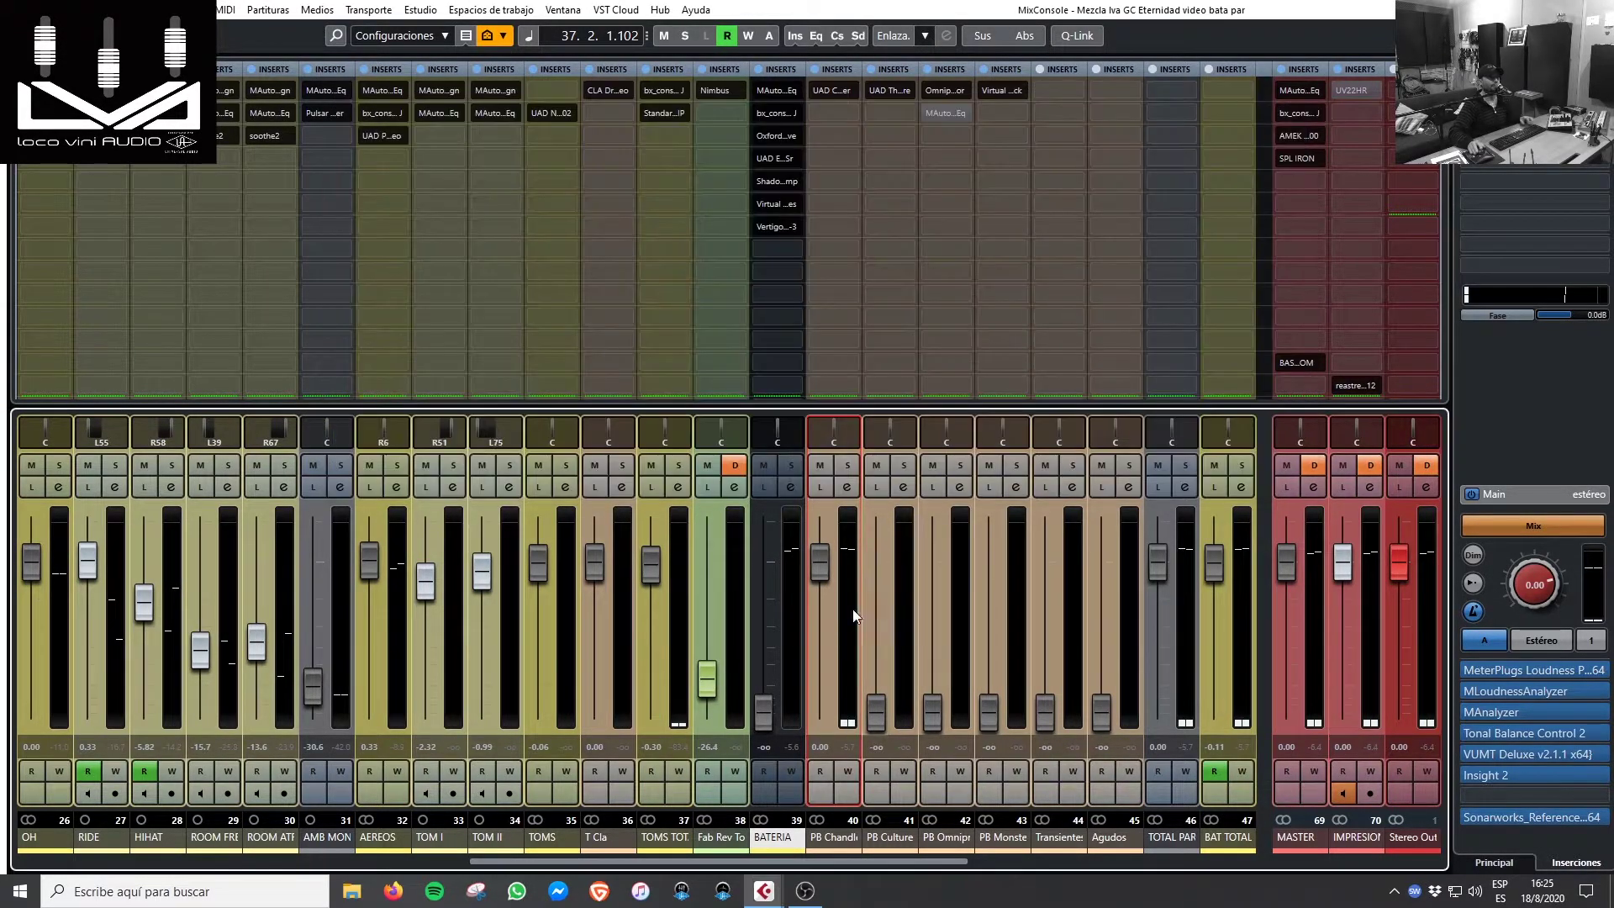
- Restore the BATERIA fader to 0 dB and blend PB Chandler in from −∞ to -12.0 dB during playback
left_click_drag(812, 572, 827, 774)
left_click(763, 713, "ctrl")
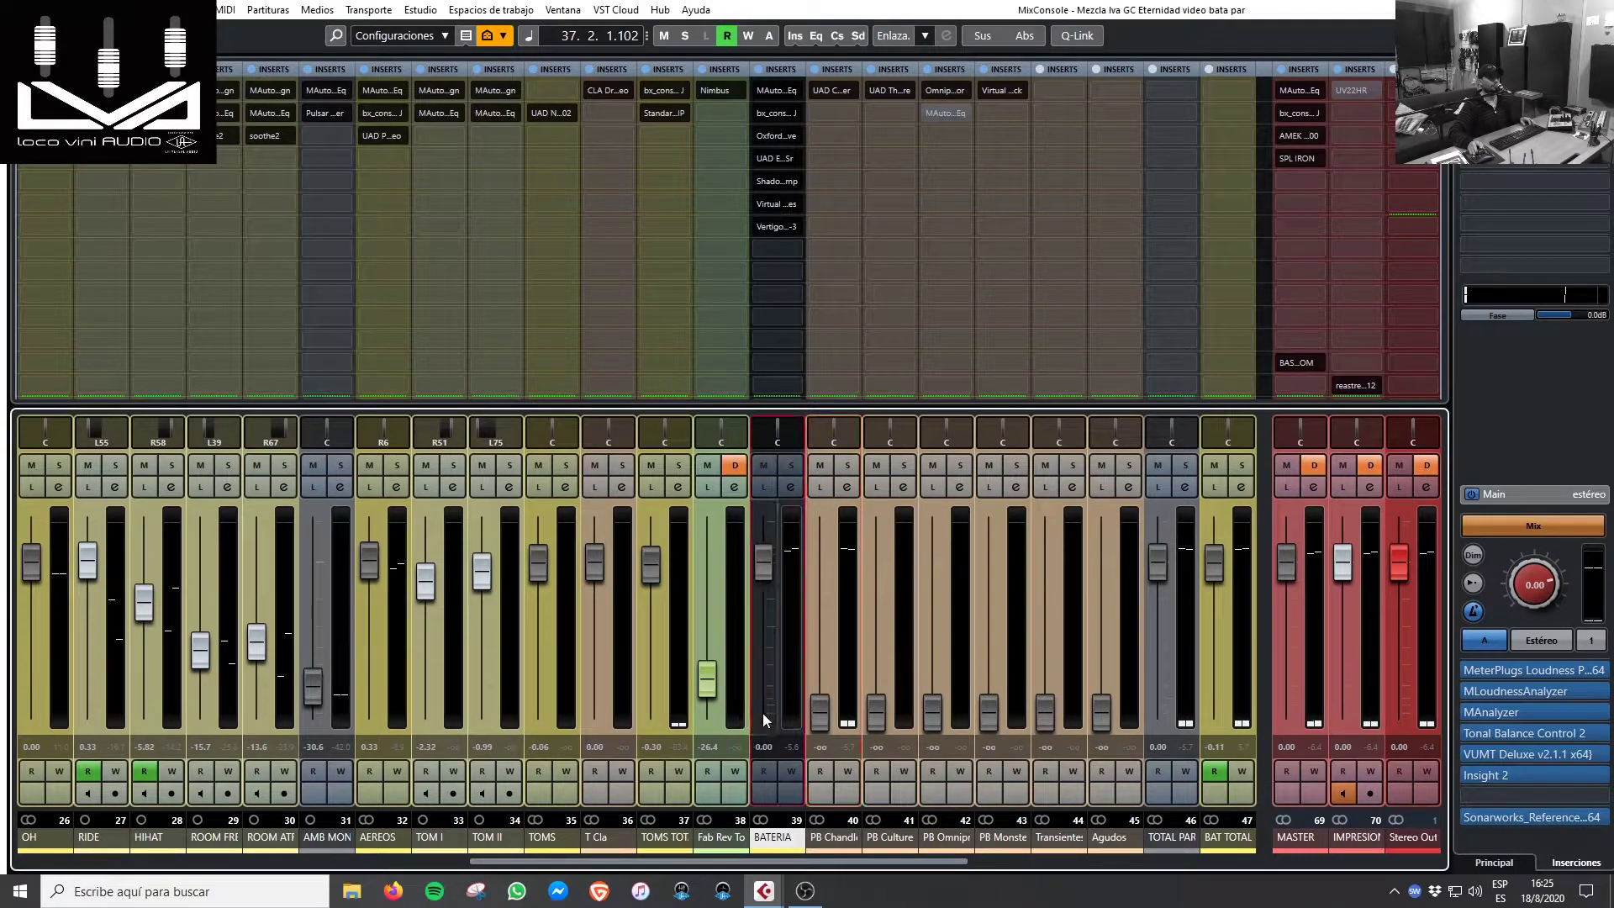
key("space")
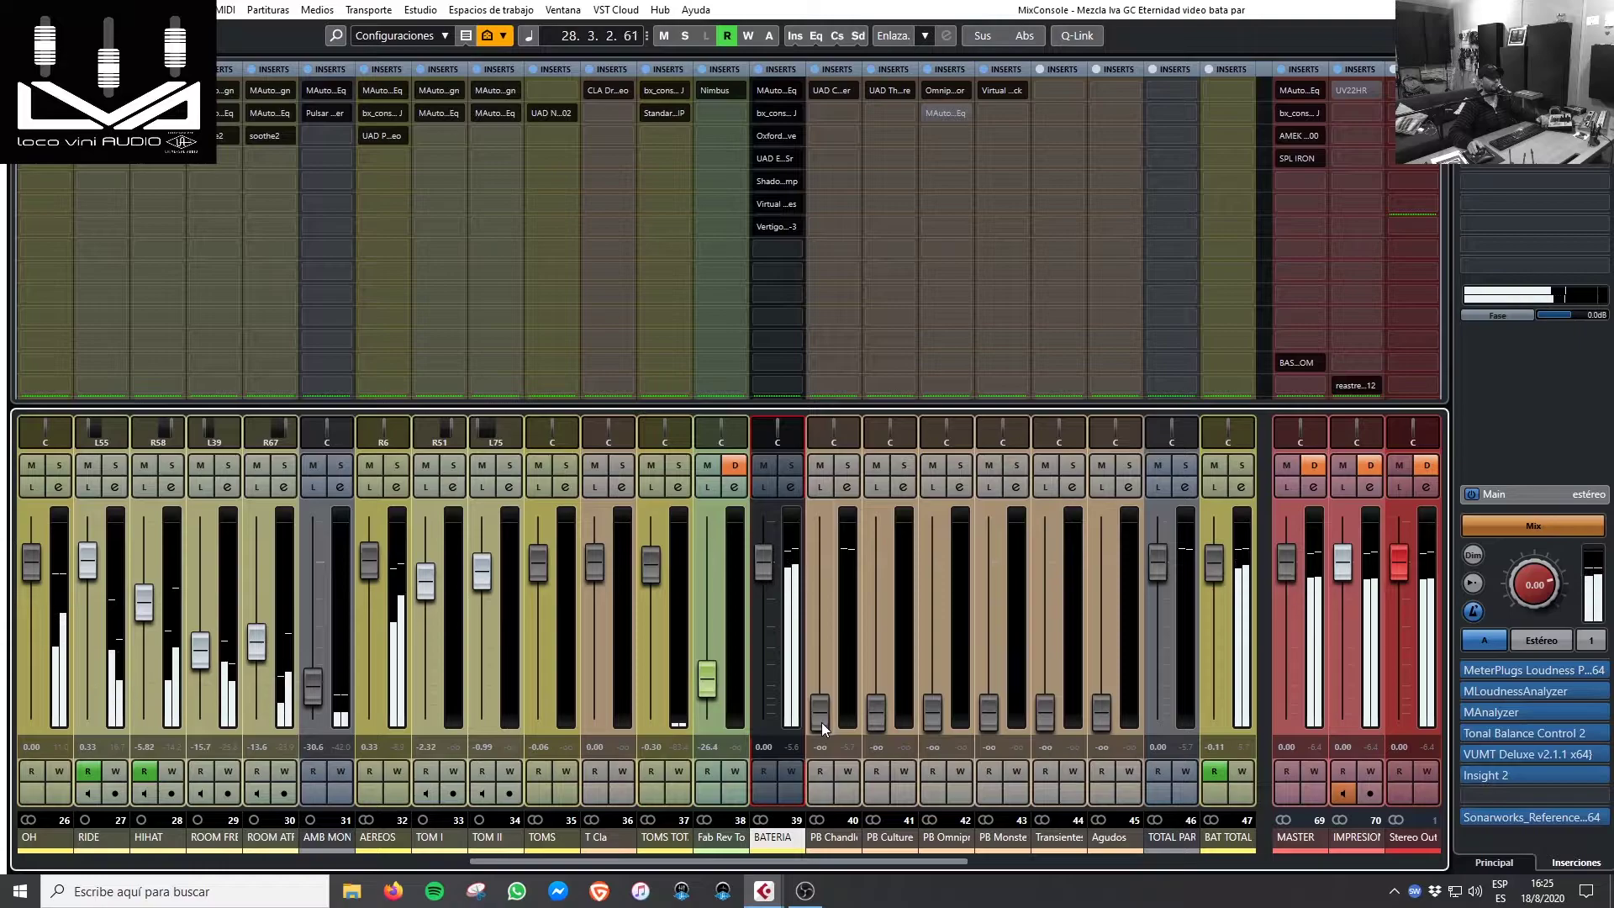
left_click_drag(822, 728, 816, 646)
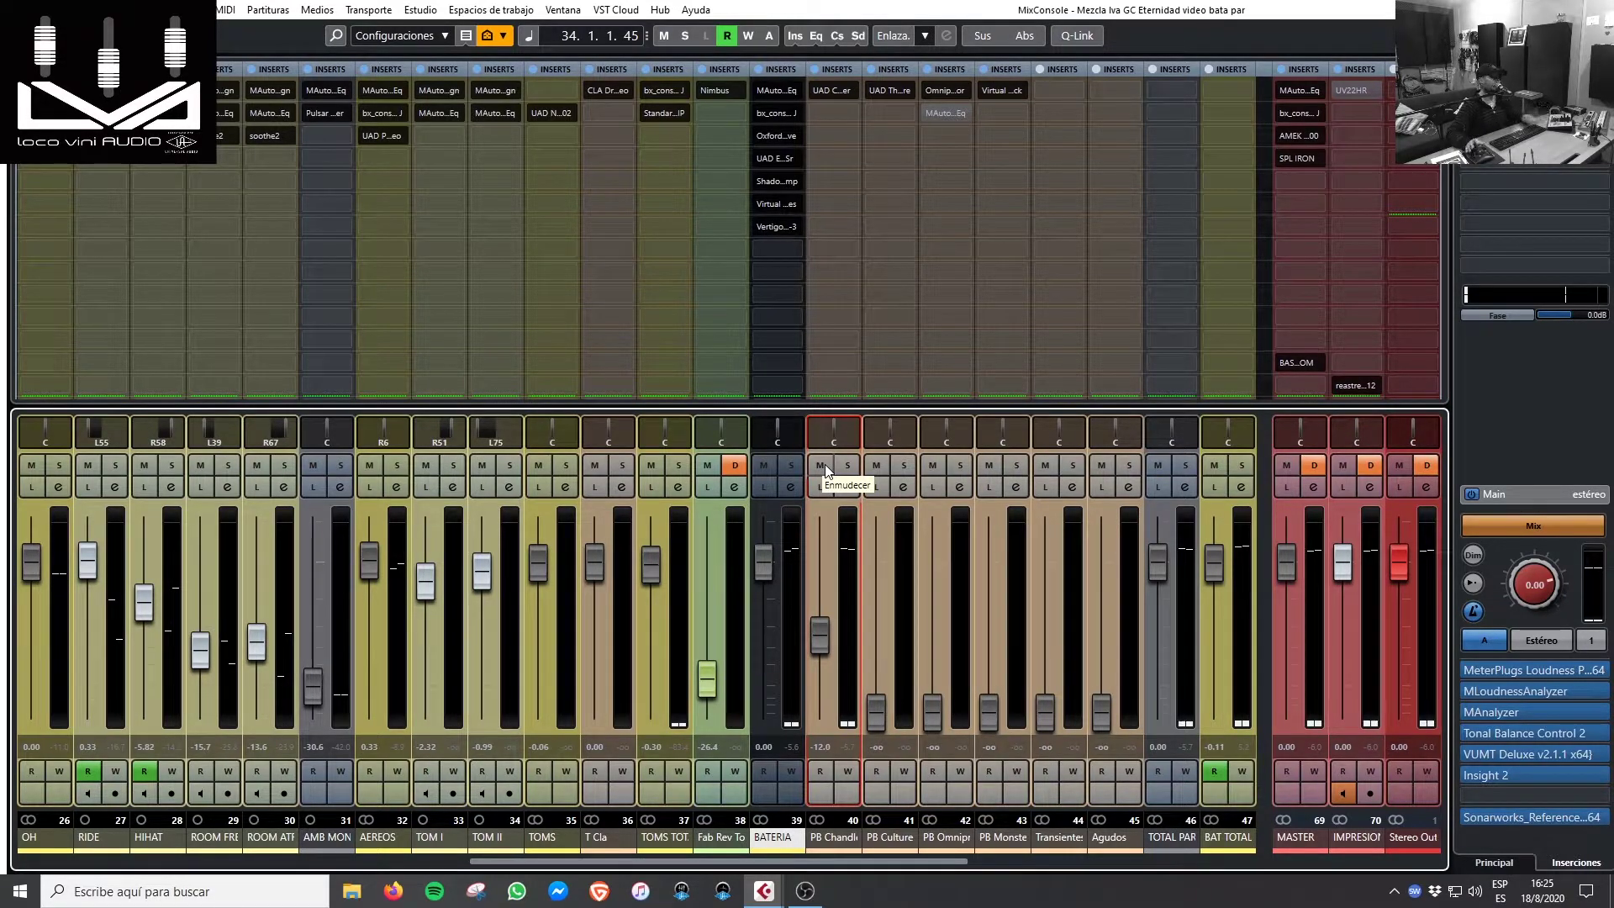
- Play the drums while toggling PB Chandler's mute to compare the mix with and without parallel compression
key("space")
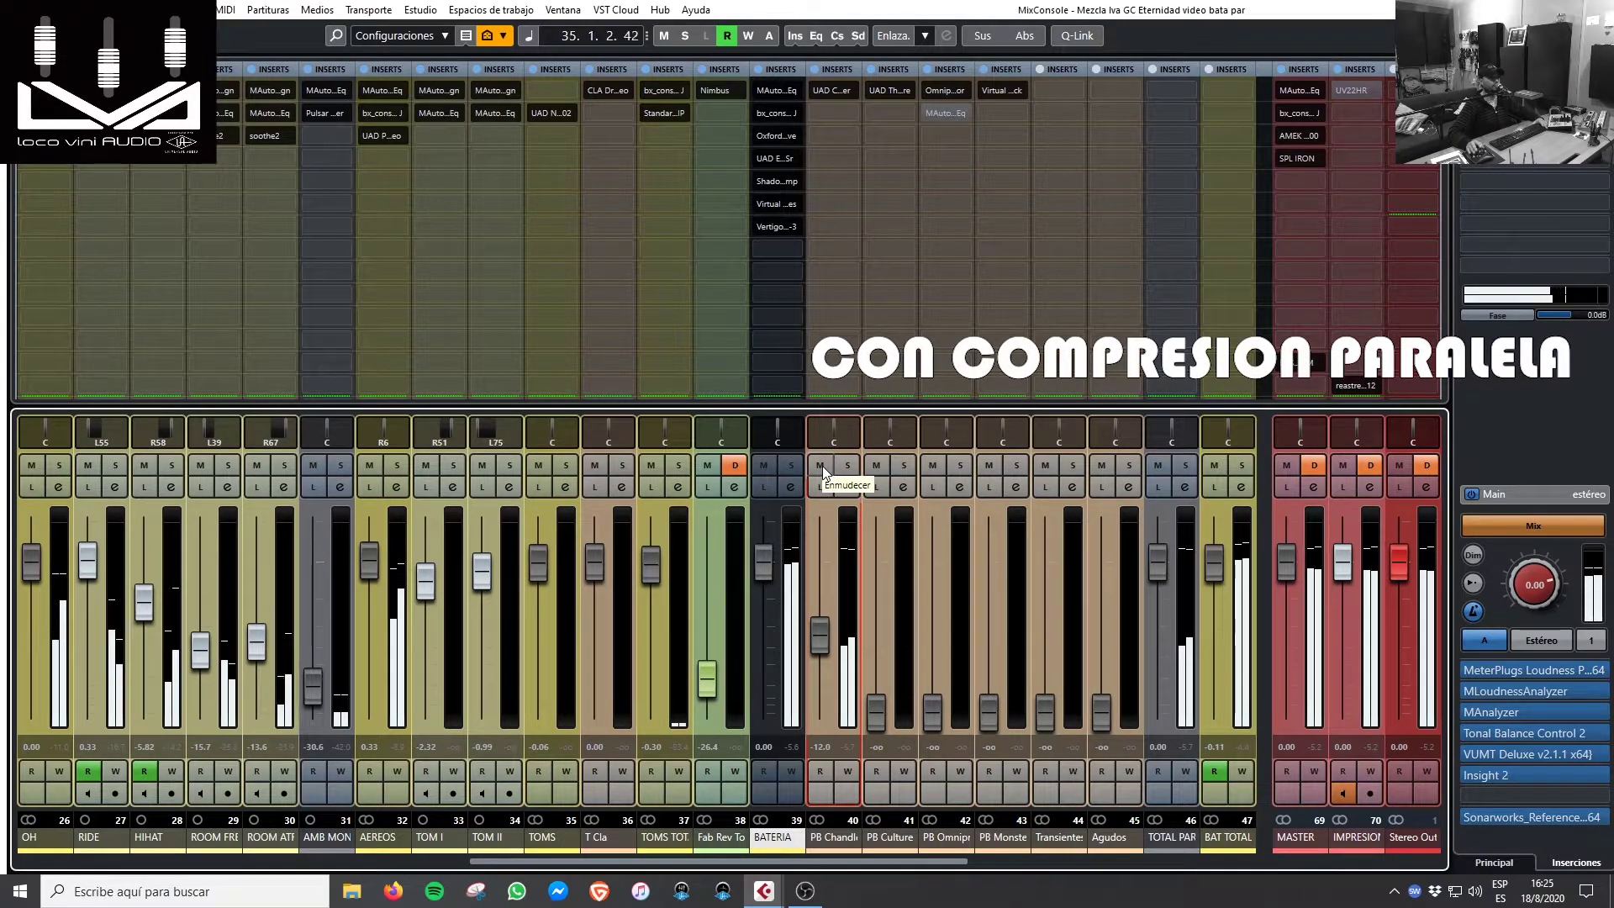
left_click(822, 465)
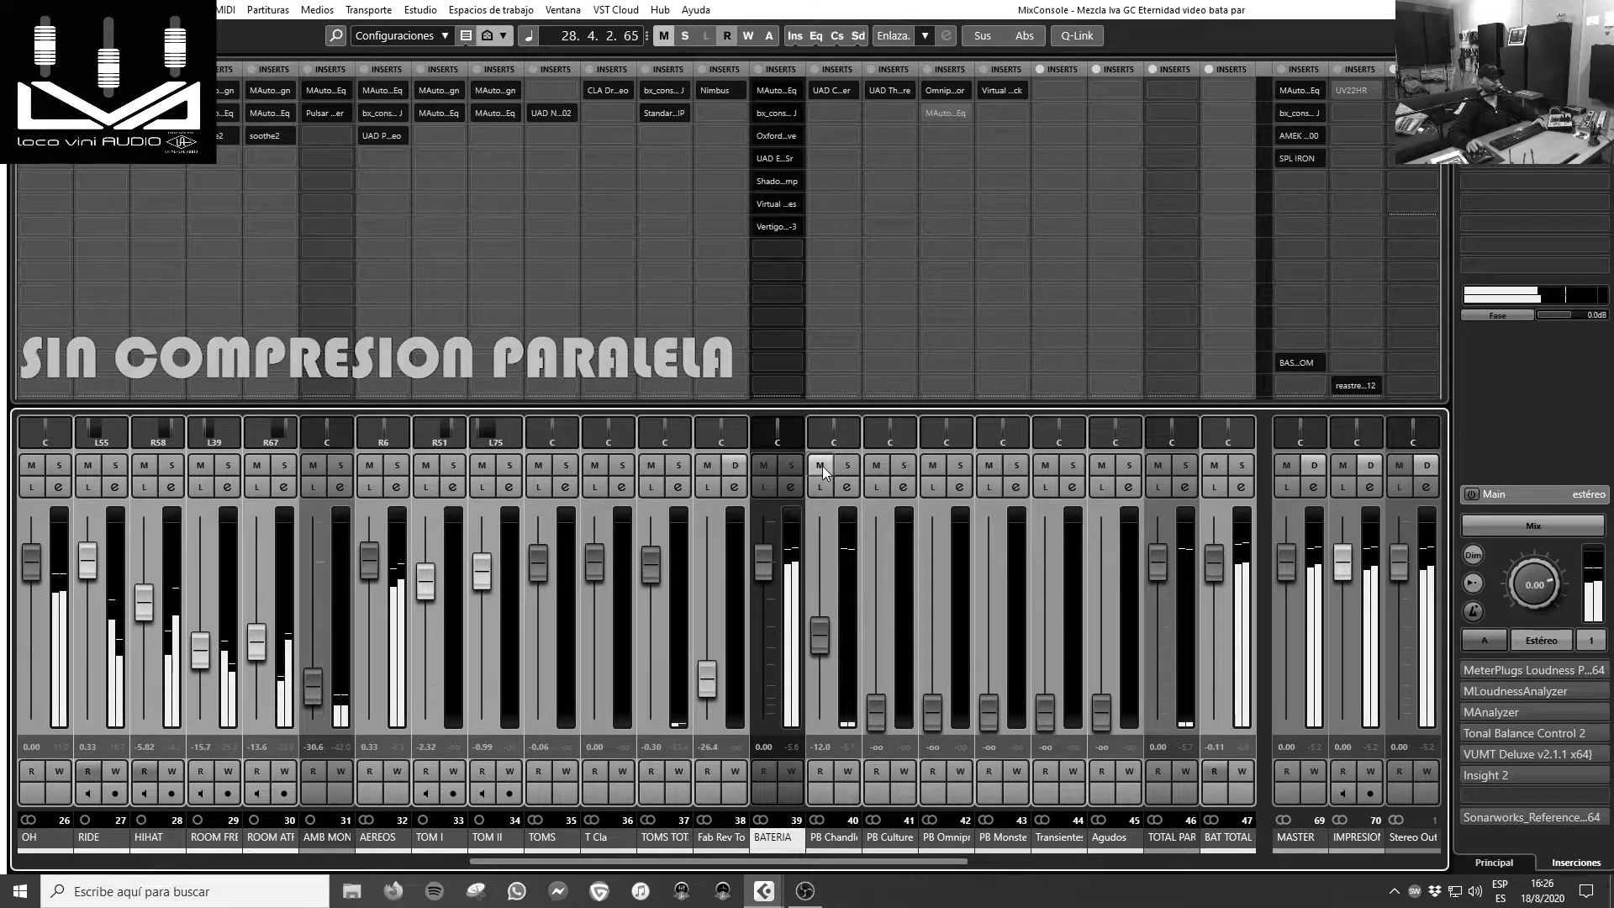
left_click(822, 465)
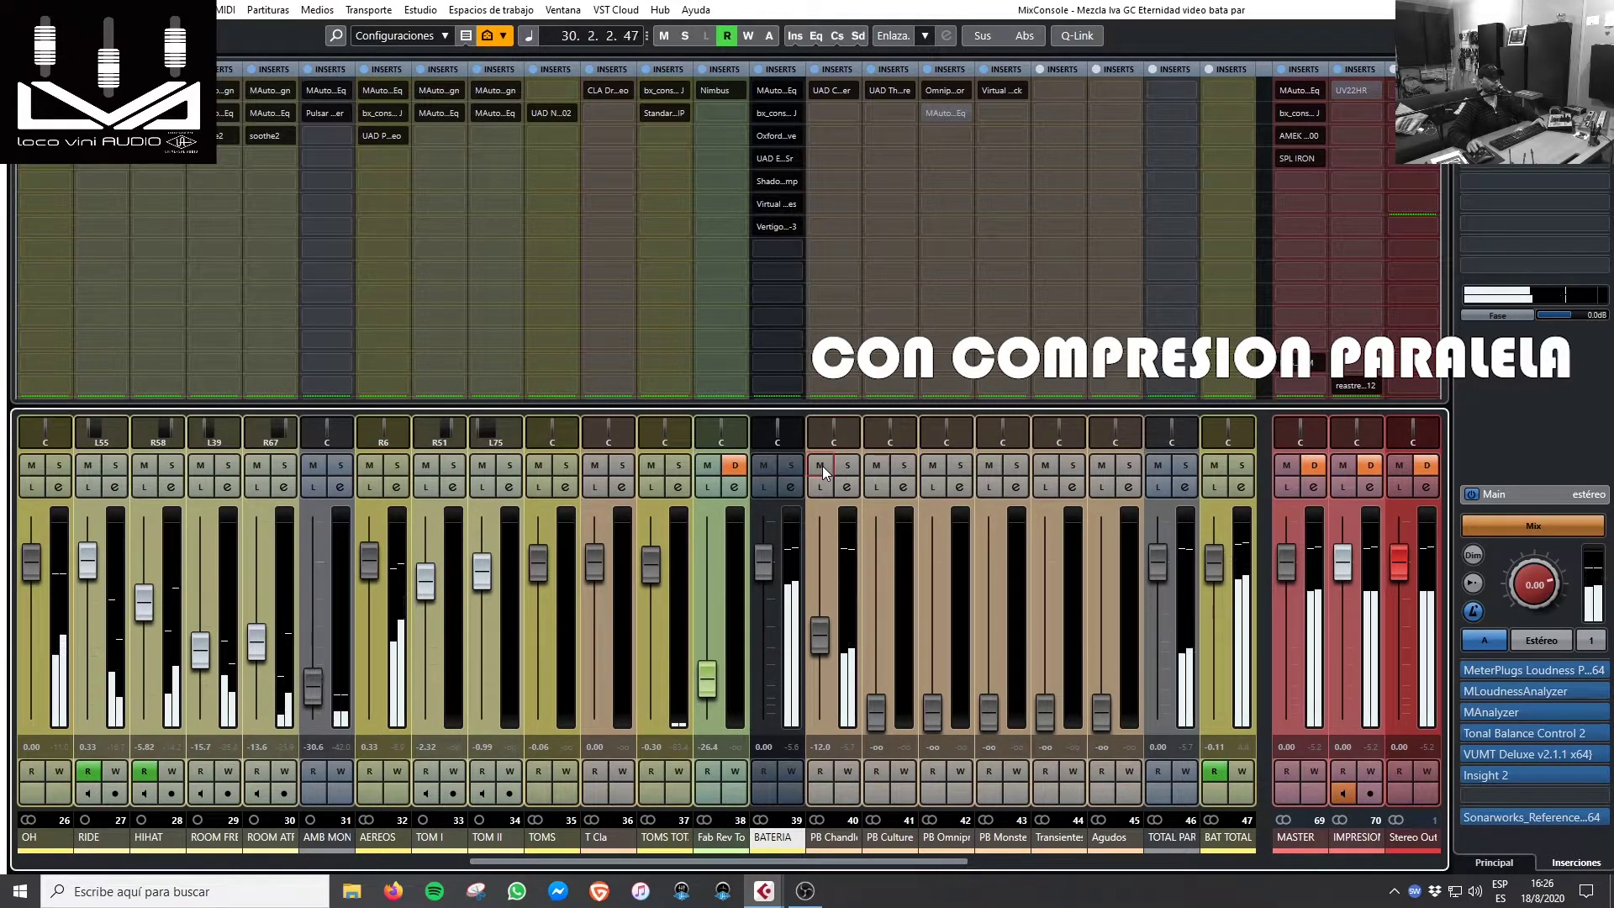
left_click(822, 466)
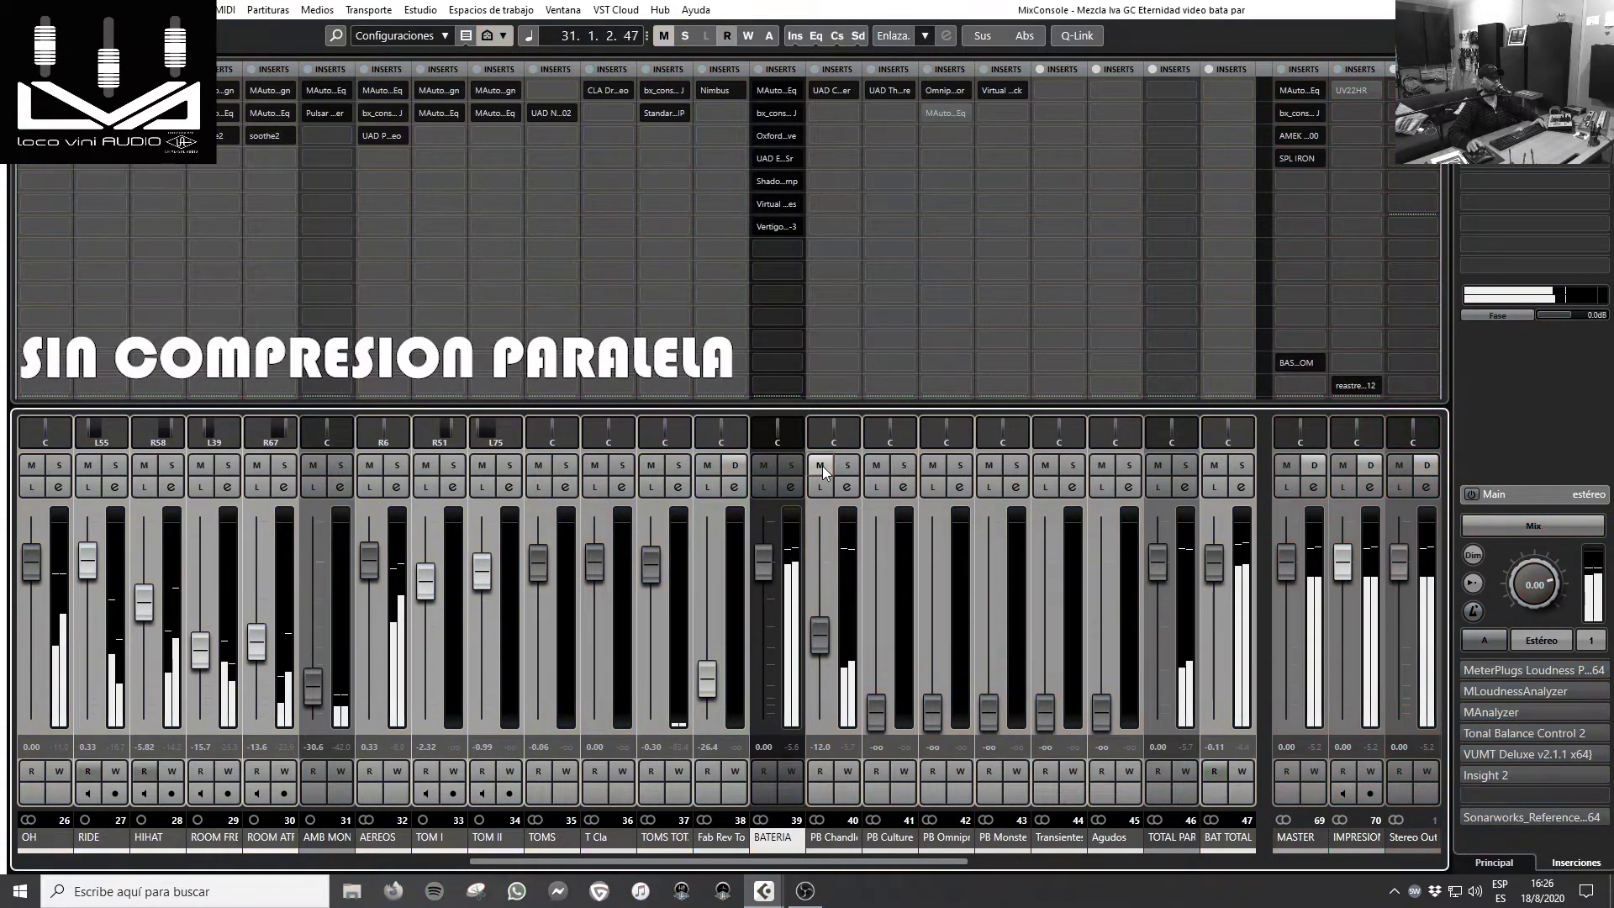
left_click(822, 466)
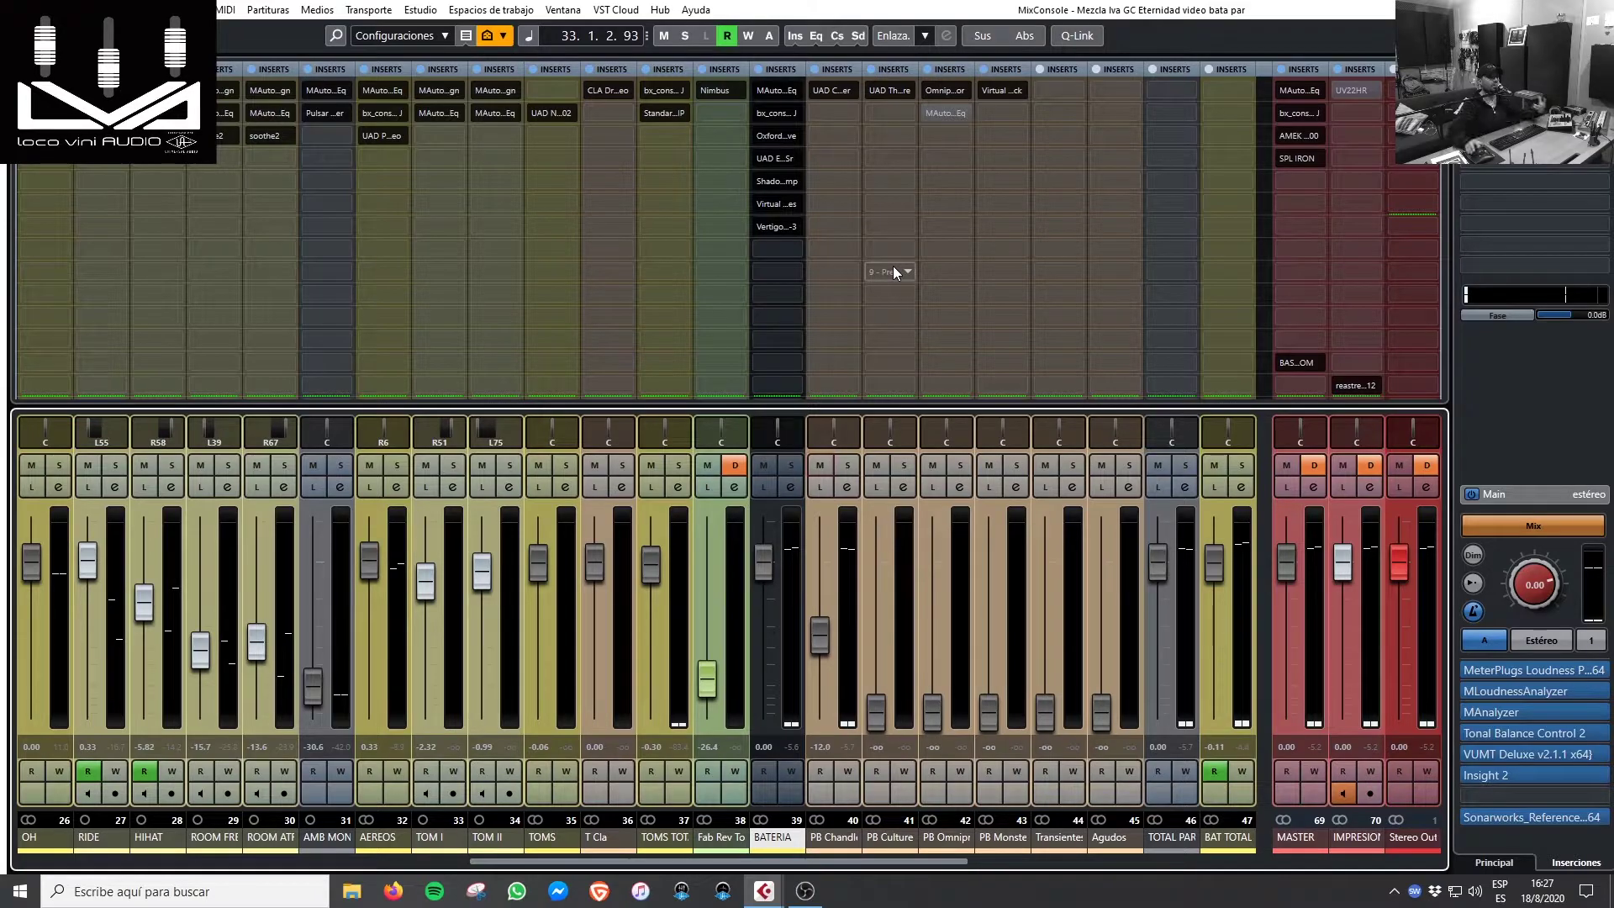
- Open the Thermionic Culture Vulture inserted on PB Culture and place its window above the channel faders
left_click(890, 89)
left_click_drag(1133, 256, 1066, 268)
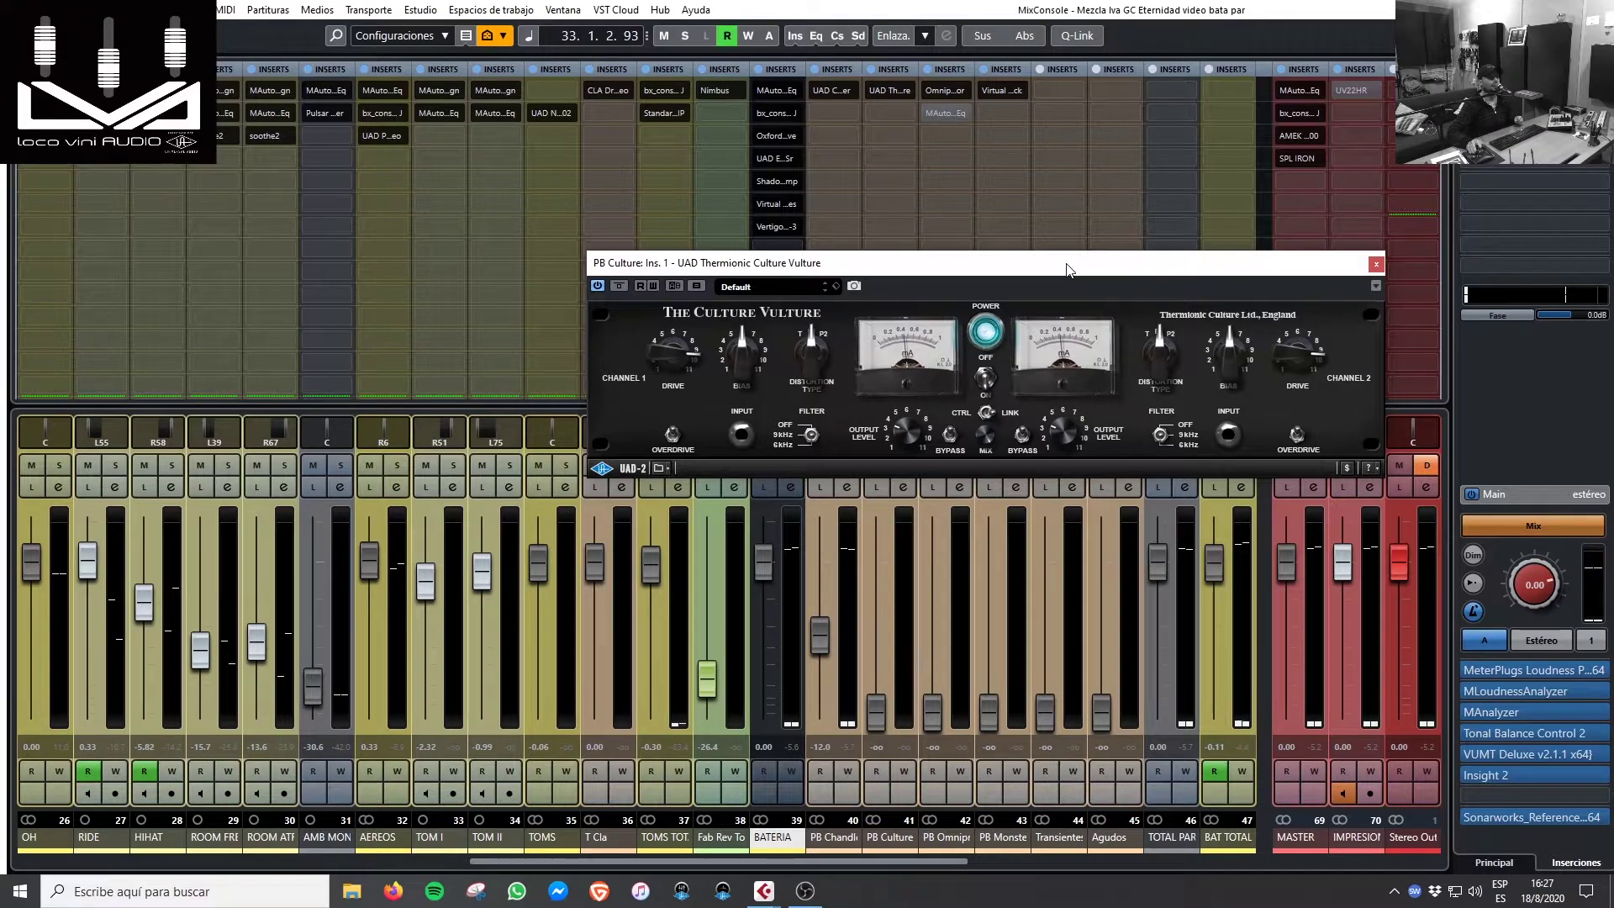
left_click_drag(1065, 269, 1046, 280)
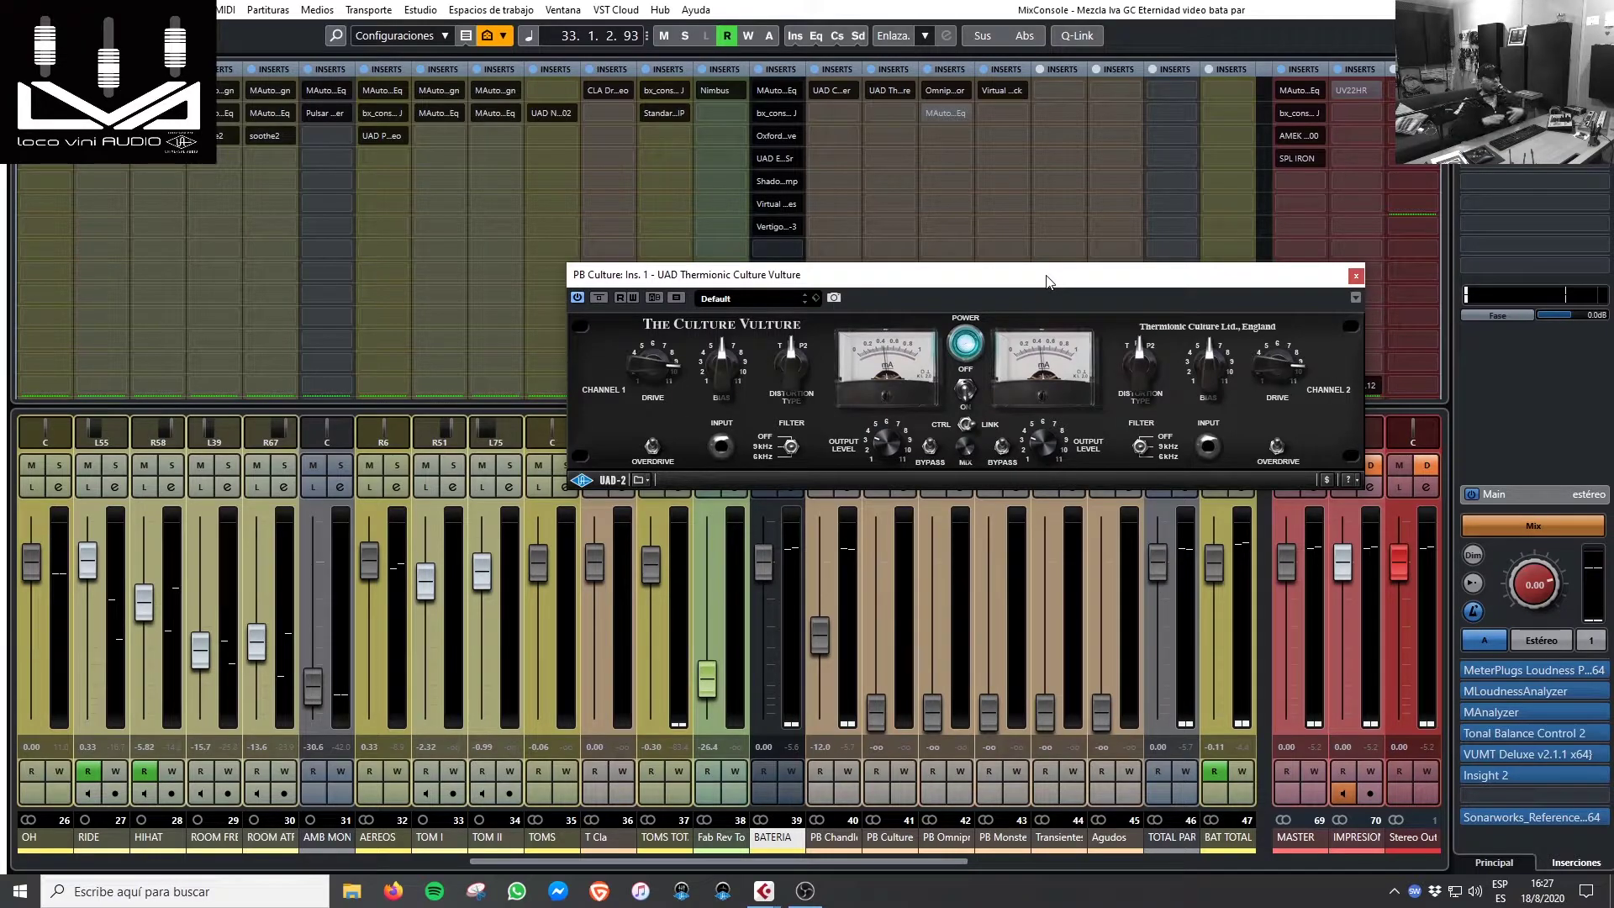
left_click_drag(1047, 280, 1044, 174)
- Lower the PB Chandler and BATERIA faders to −∞ and reset the PB Culture fader to 0 dB
left_click_drag(823, 636, 824, 713)
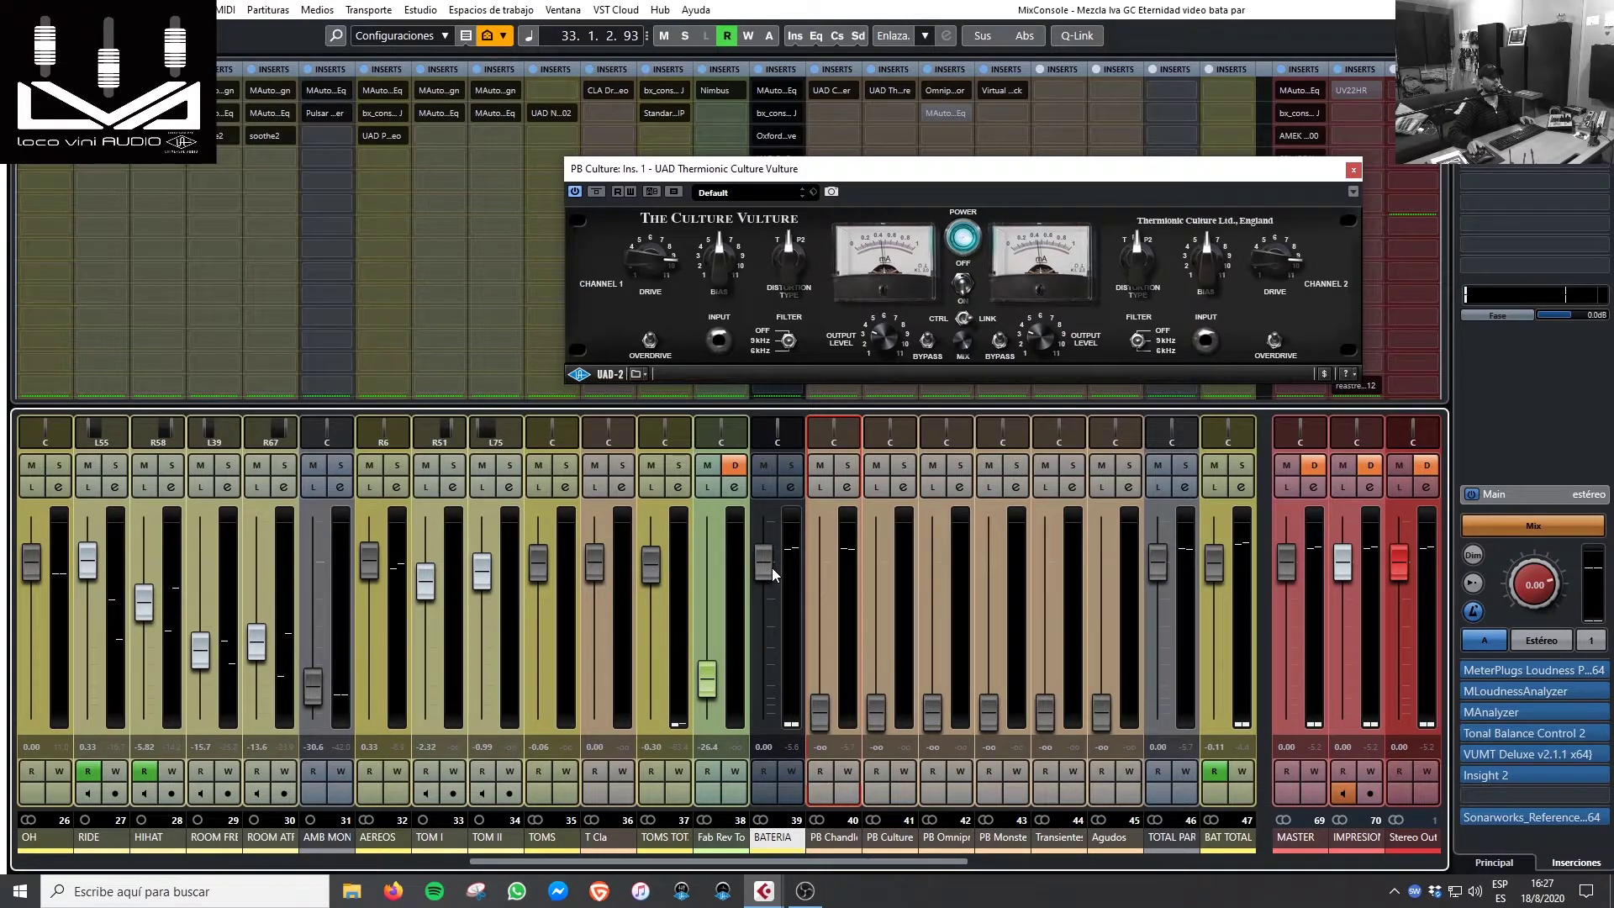
left_click_drag(771, 568, 749, 751)
left_click(881, 714, "ctrl")
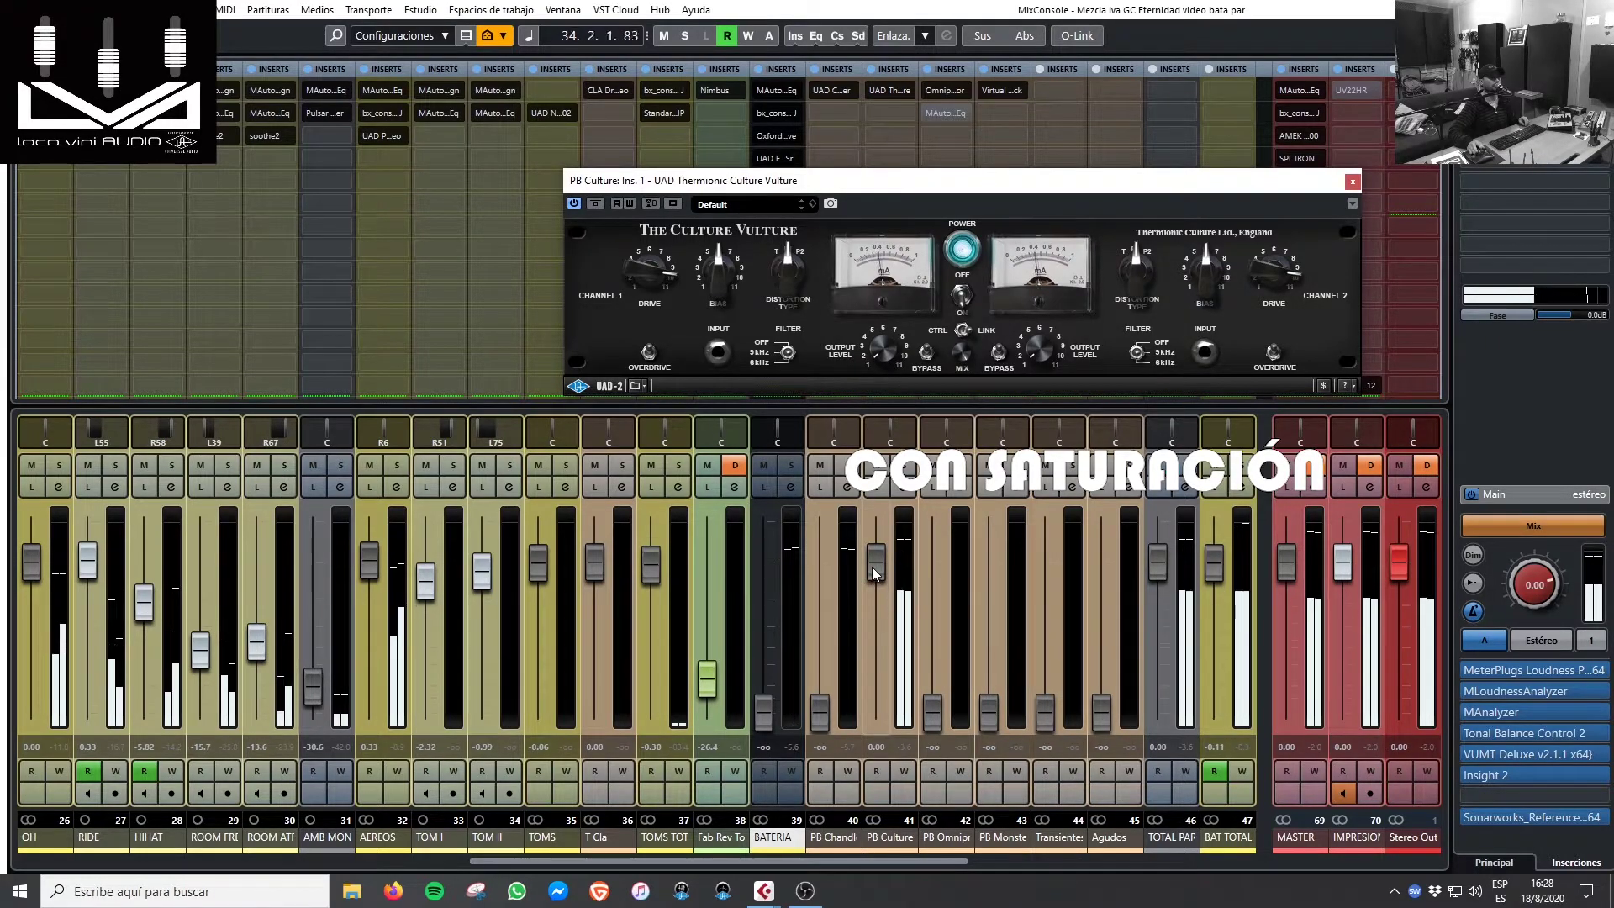
- Swap the PB Culture and BATERIA fader levels during playback to compare the drums without and with saturation
left_click_drag(871, 567, 874, 711)
left_click(763, 713, "ctrl")
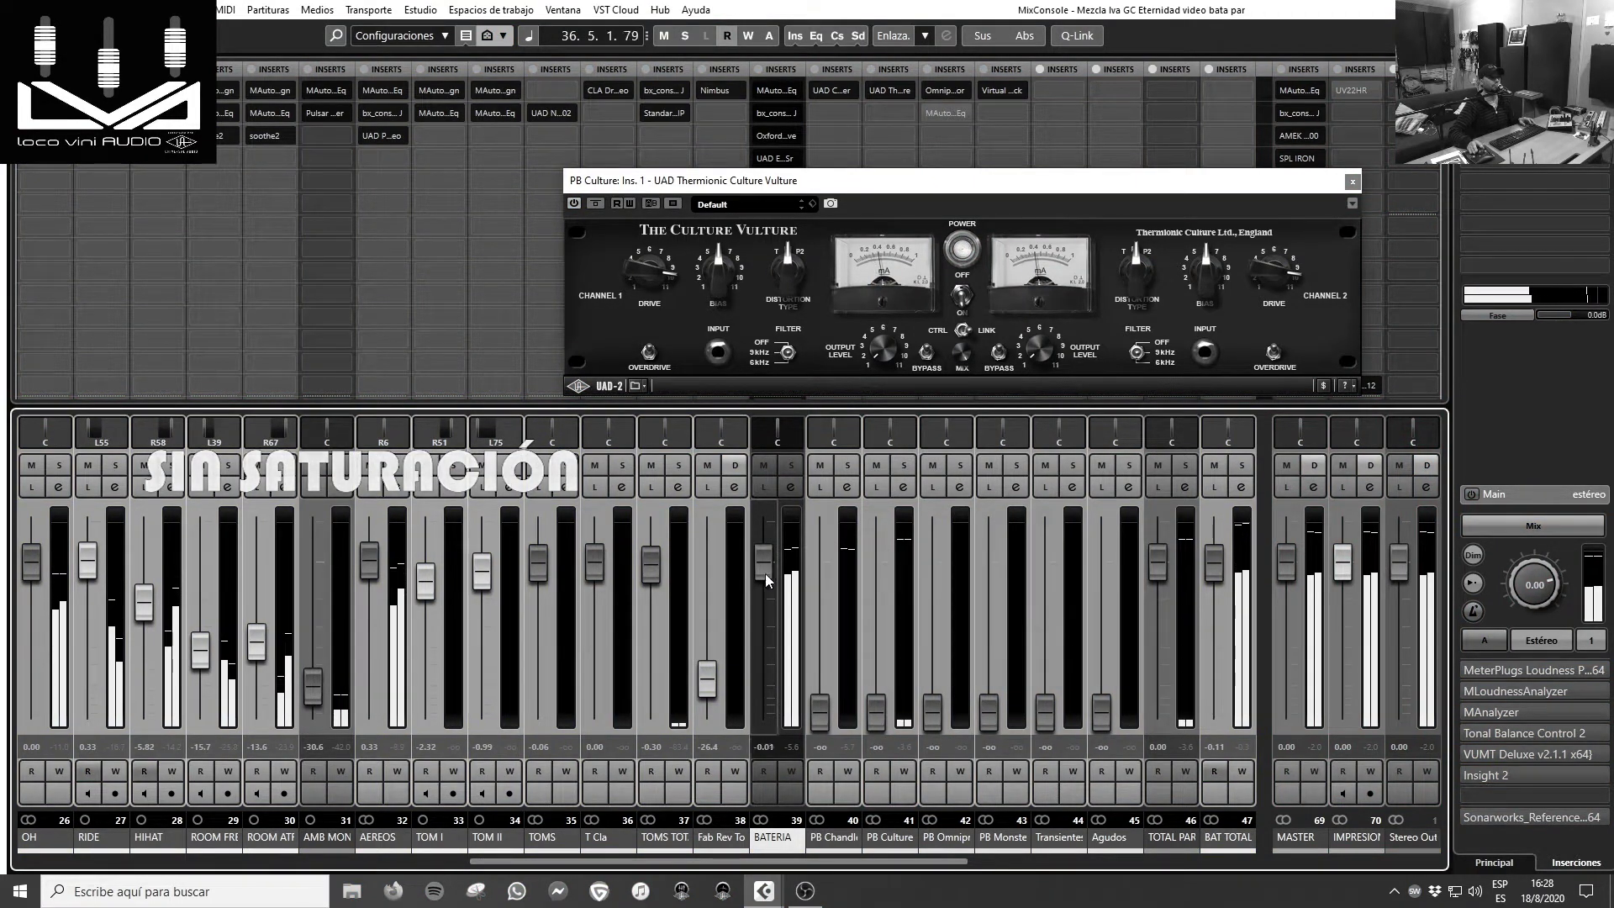
left_click_drag(768, 568, 765, 670)
left_click(881, 724, "ctrl")
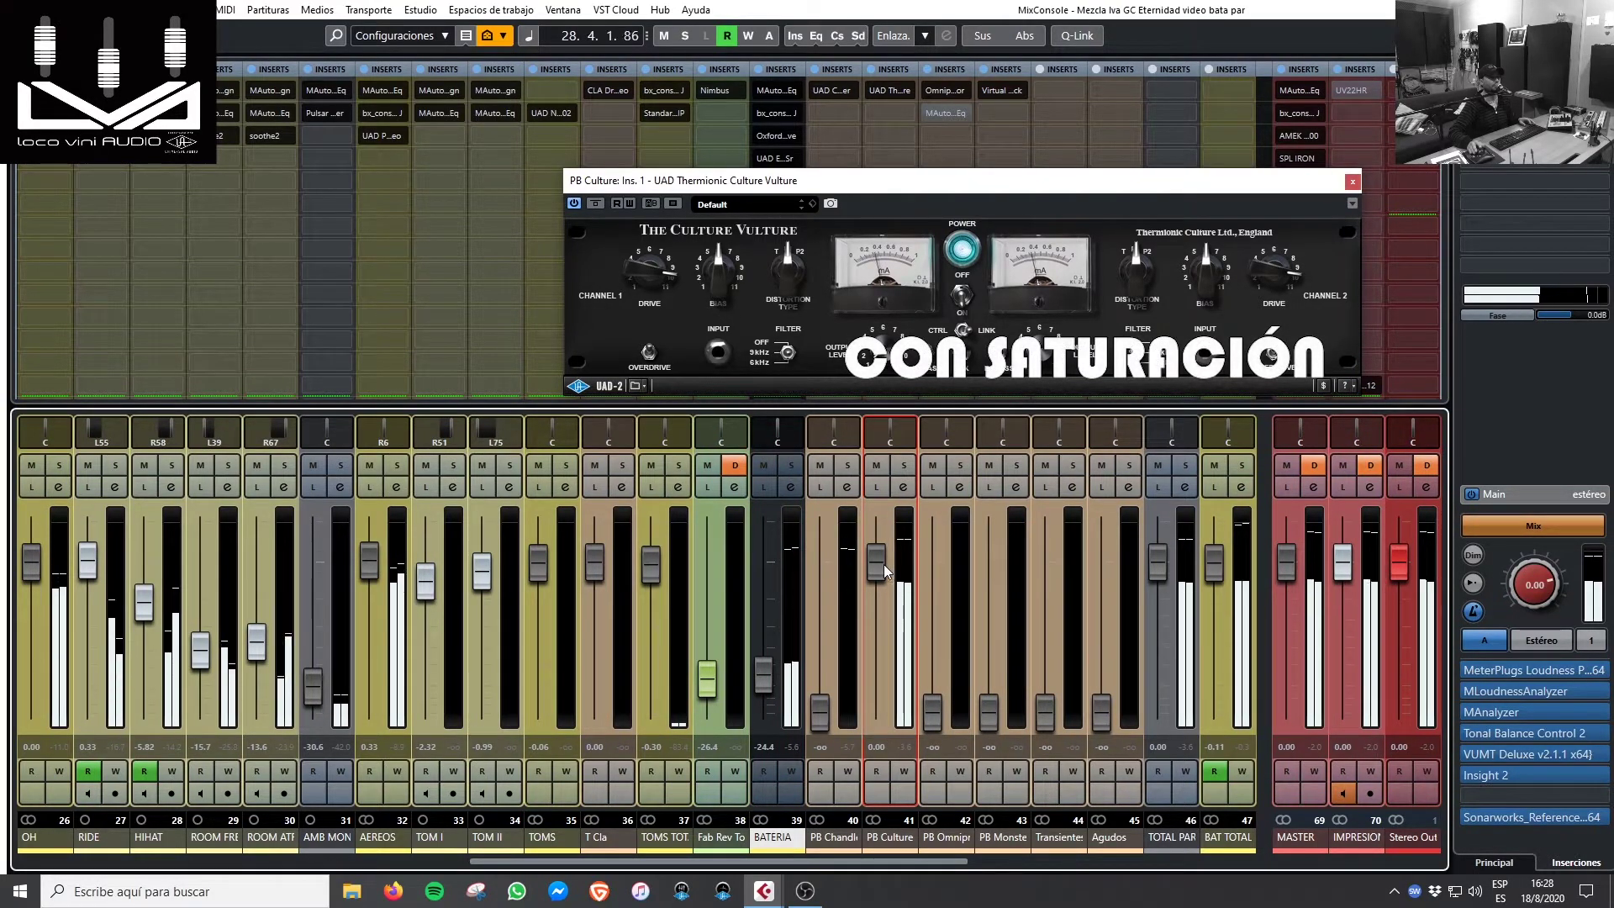
- Lower PB Culture to −∞, reset BATERIA to 0 dB, and blend PB Culture back in at -14.6 dB
left_click_drag(877, 559, 866, 719)
left_click_drag(763, 677, 763, 713)
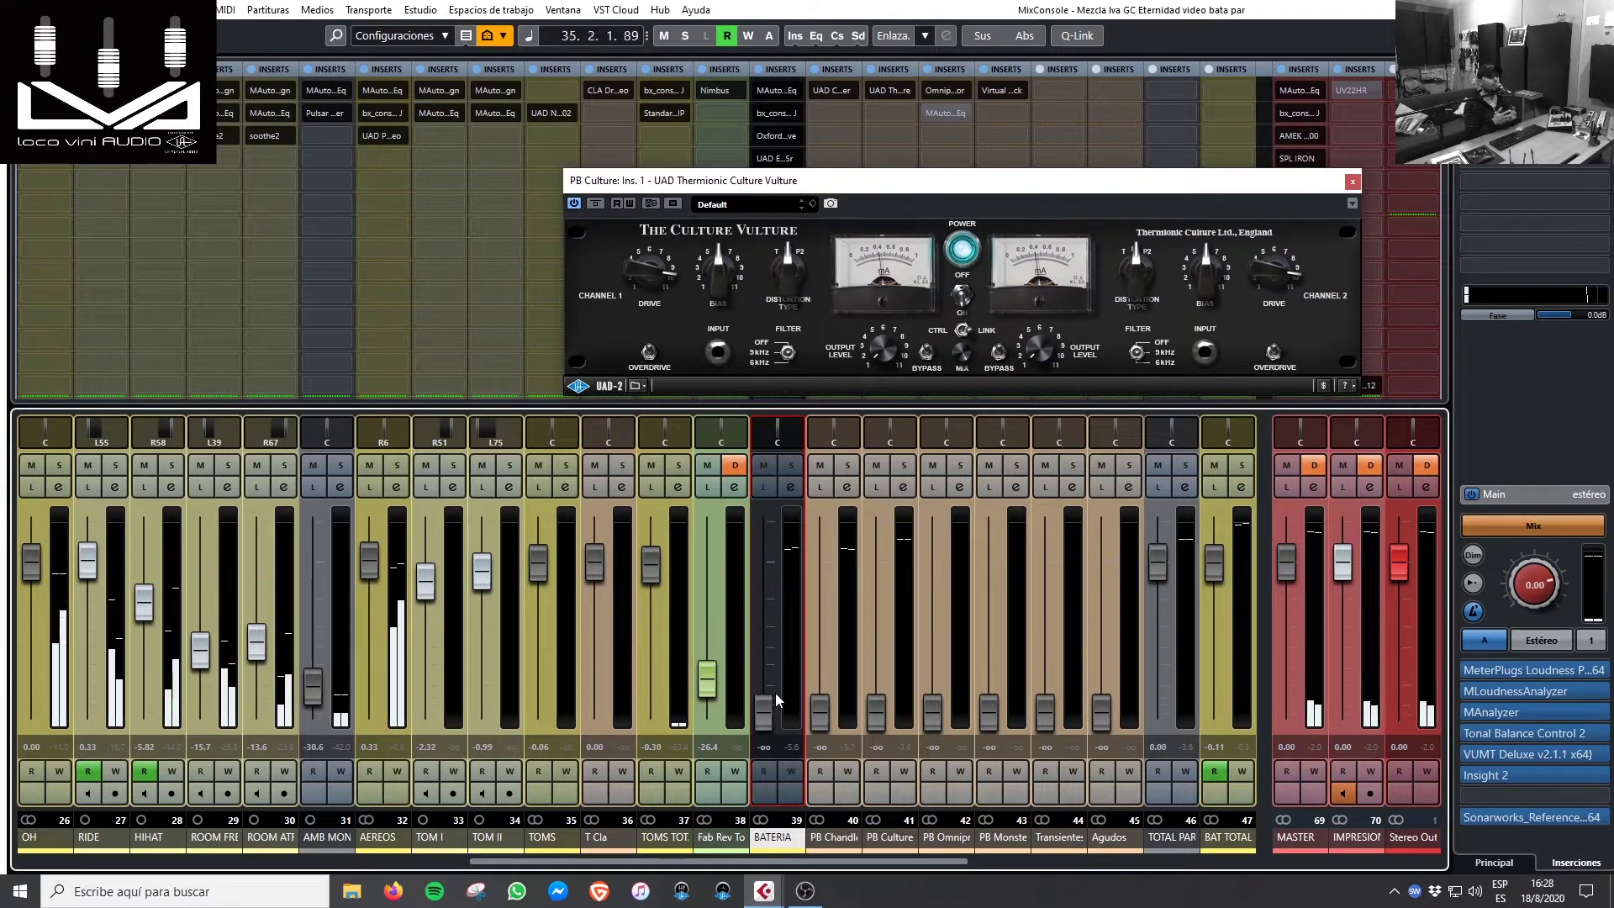
left_click(760, 716, "ctrl")
left_click_drag(882, 719, 877, 654)
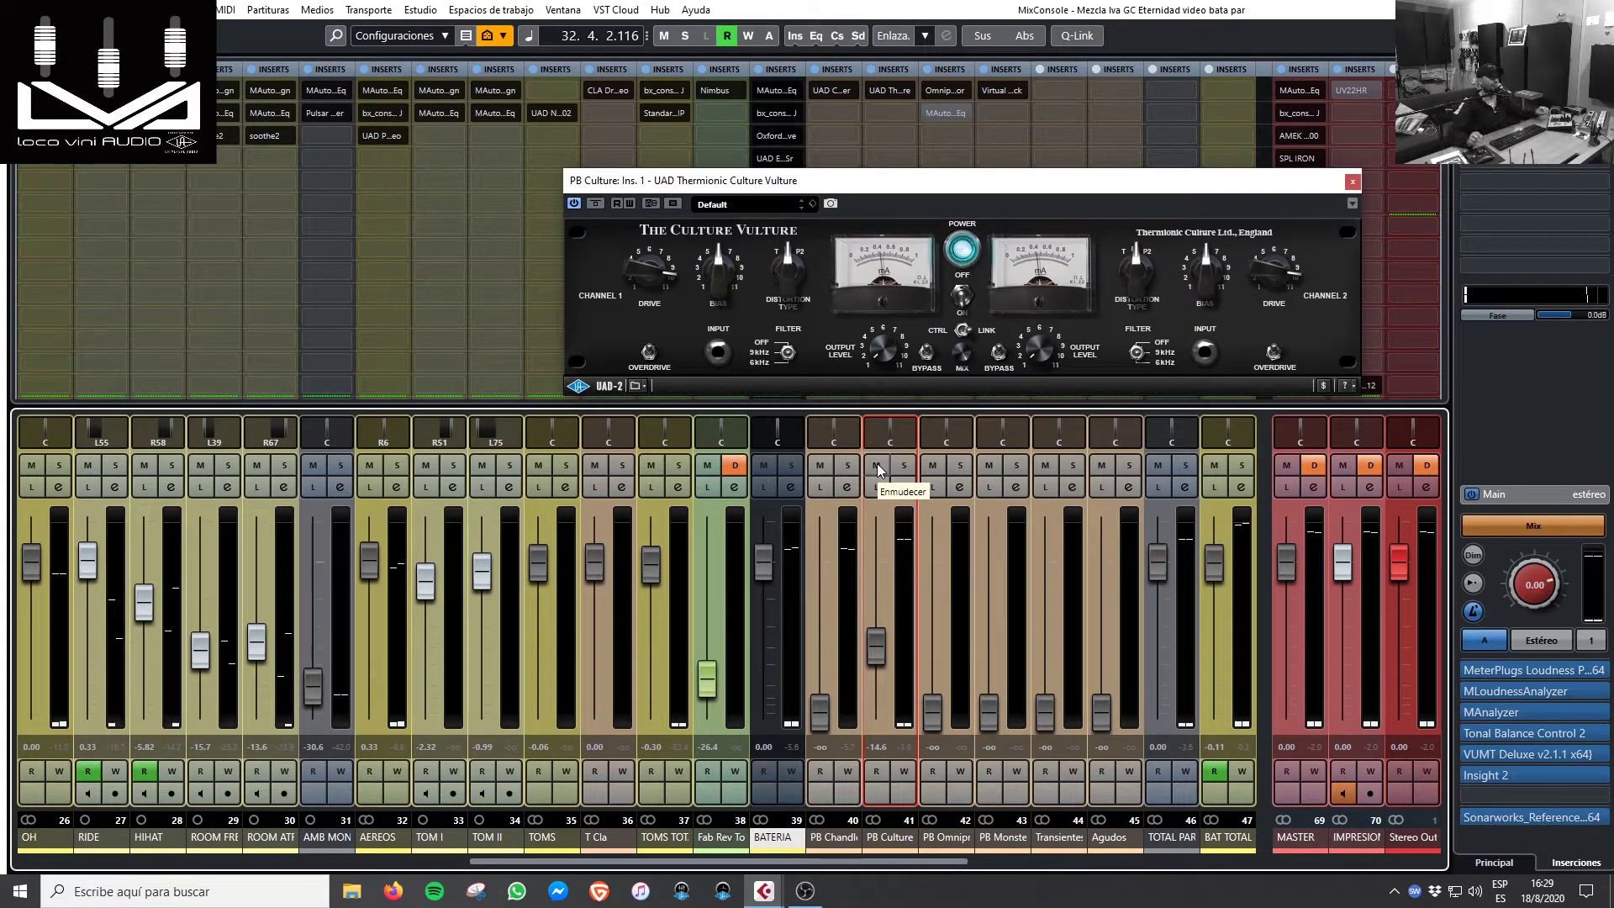
- Mute and unmute PB Culture repeatedly during playback to compare the drums with and without saturation
key("space")
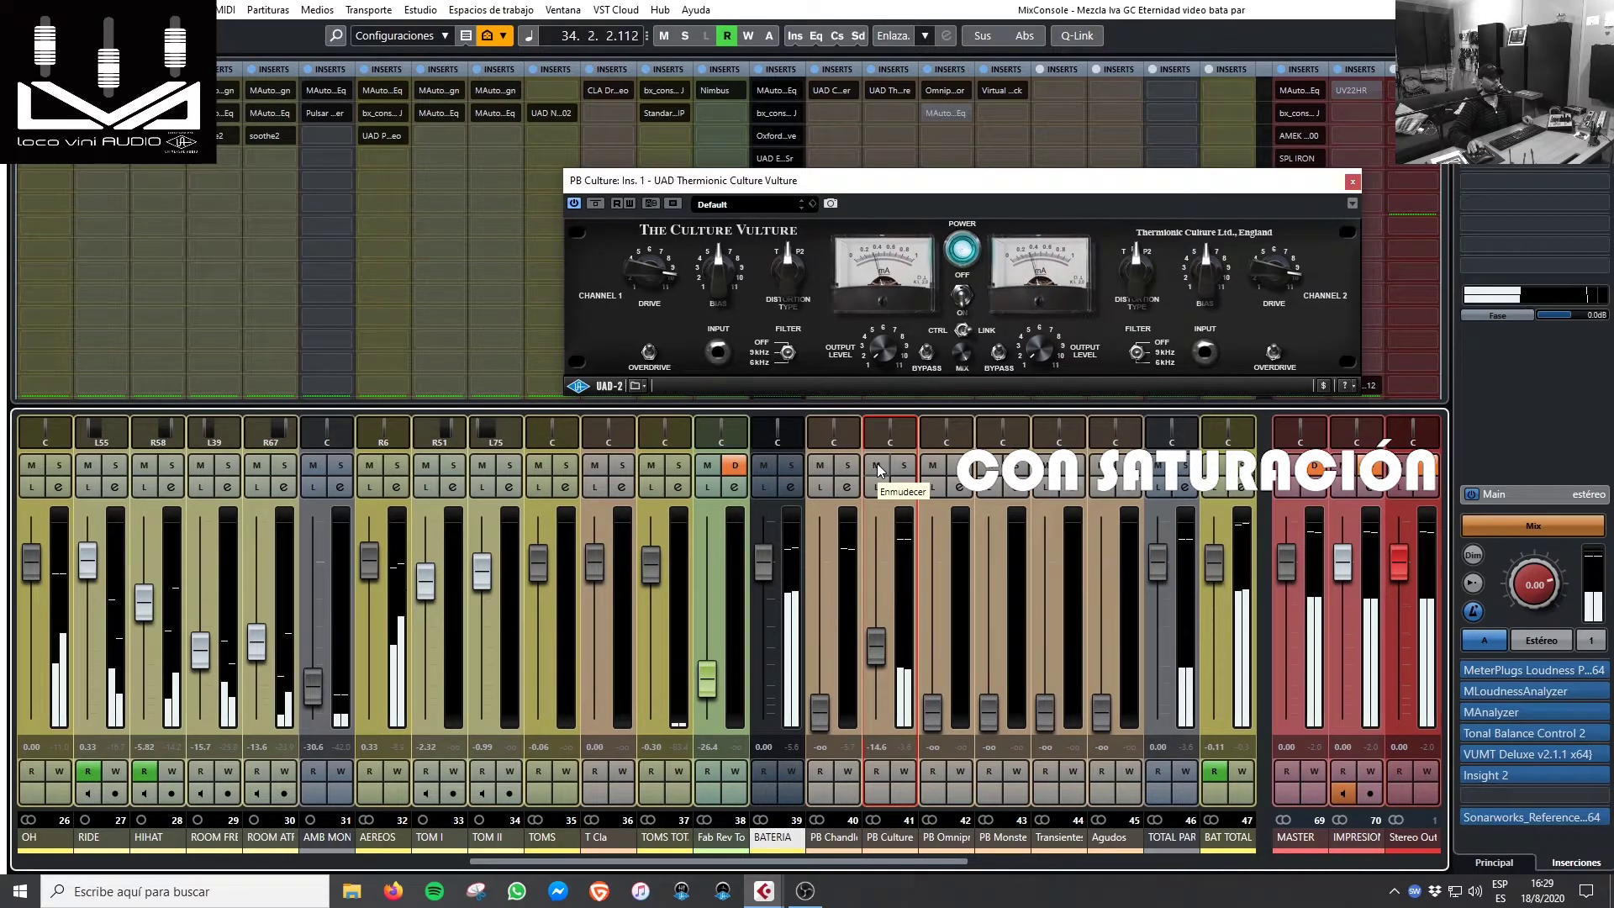
left_click(876, 465)
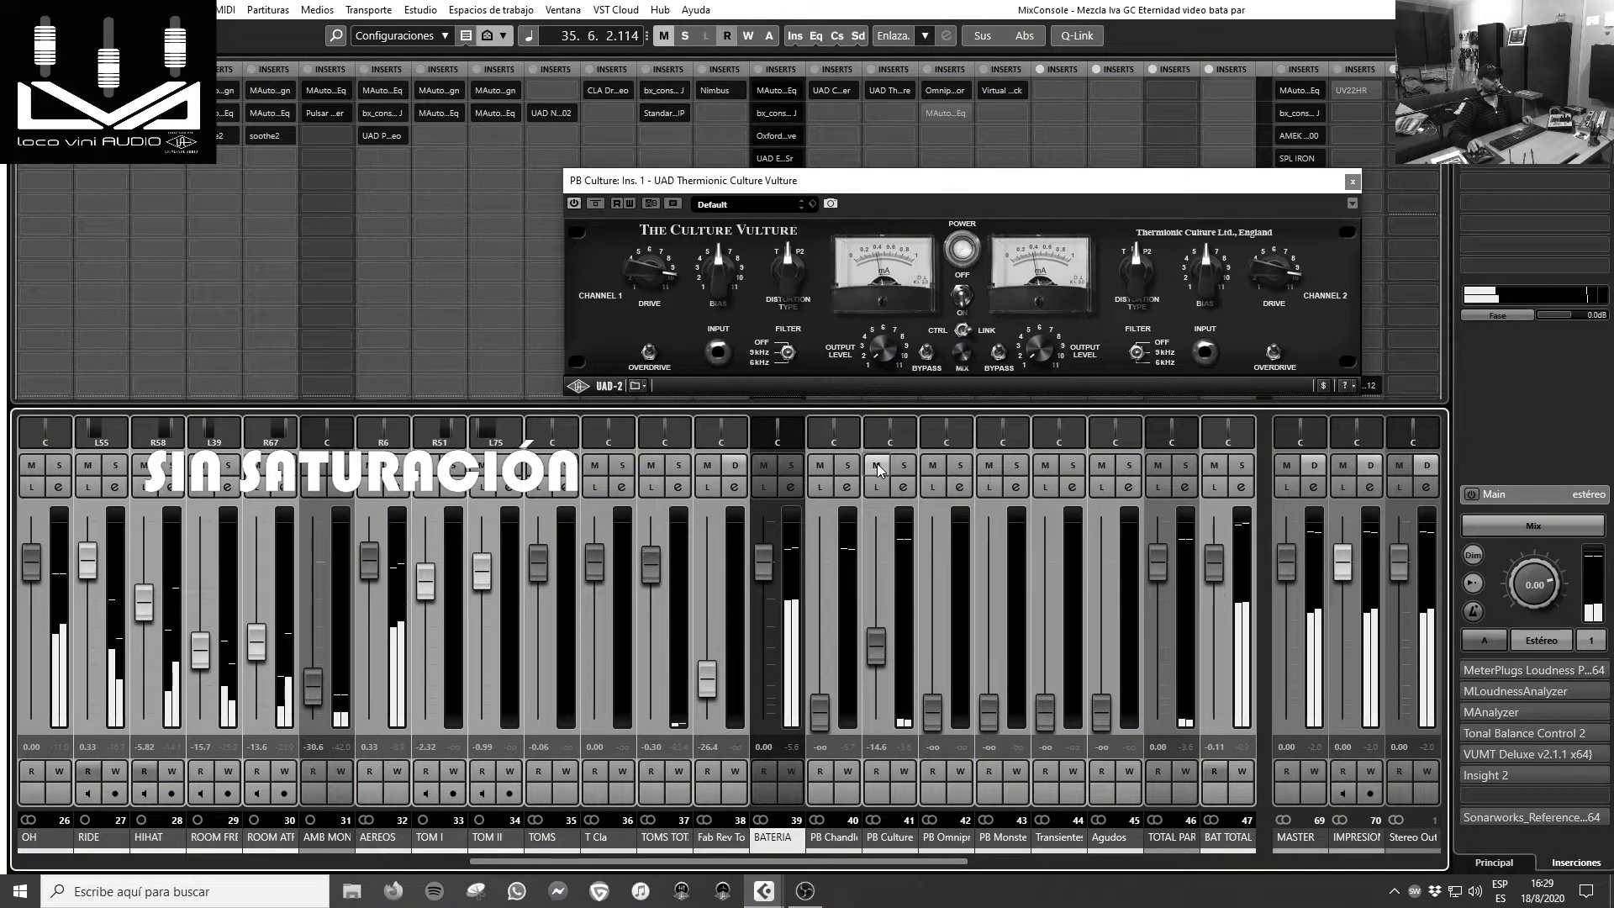
left_click(876, 465)
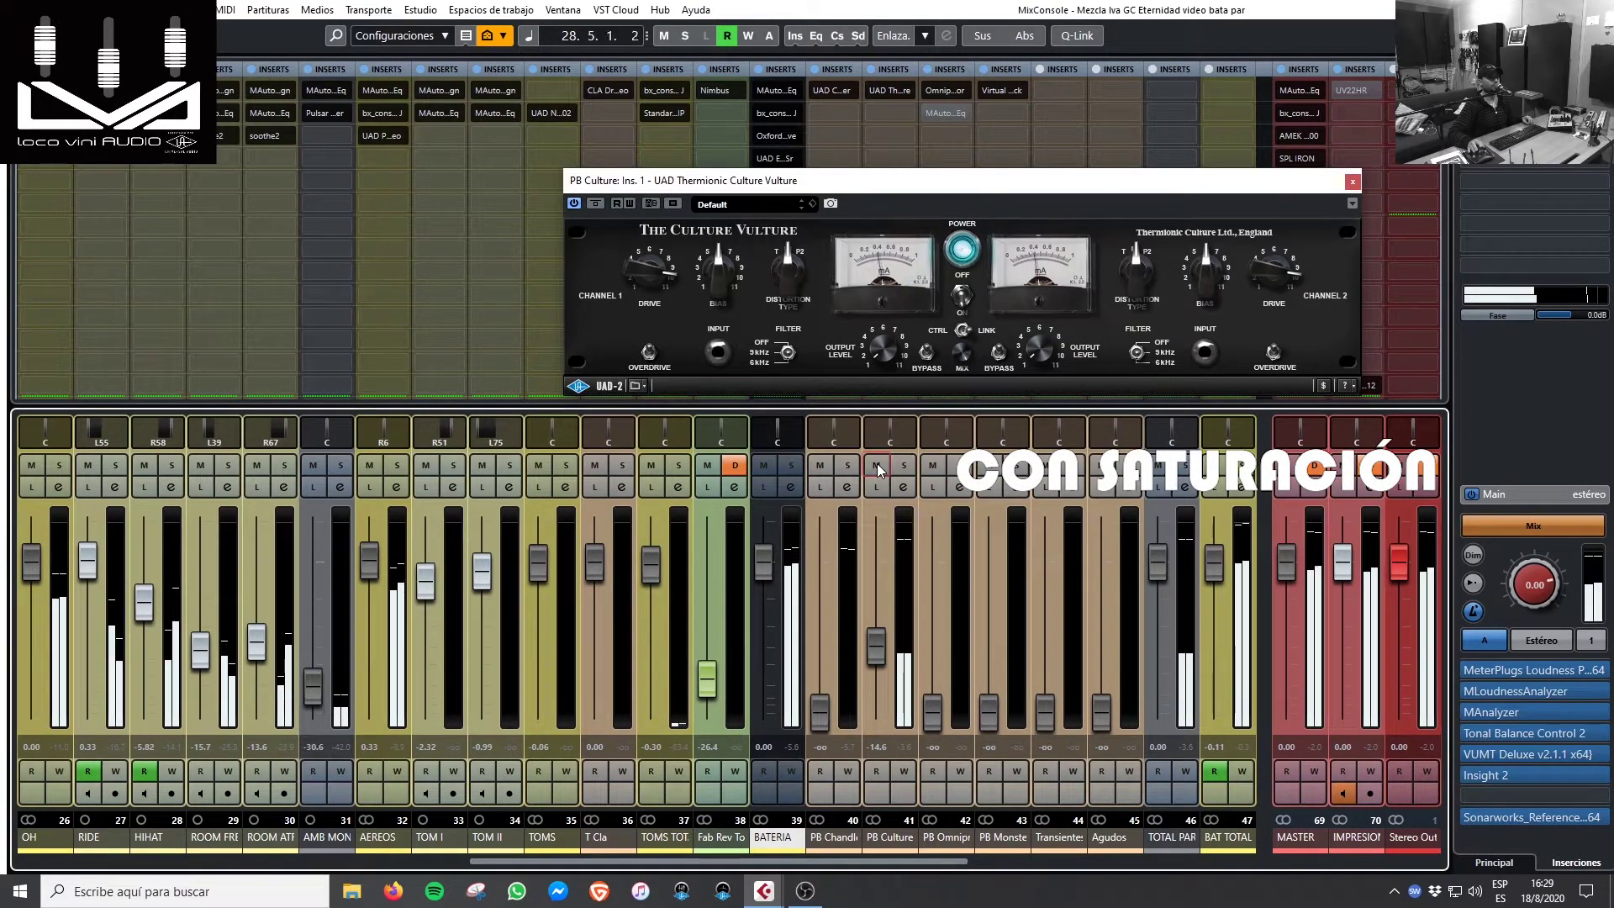
left_click(875, 465)
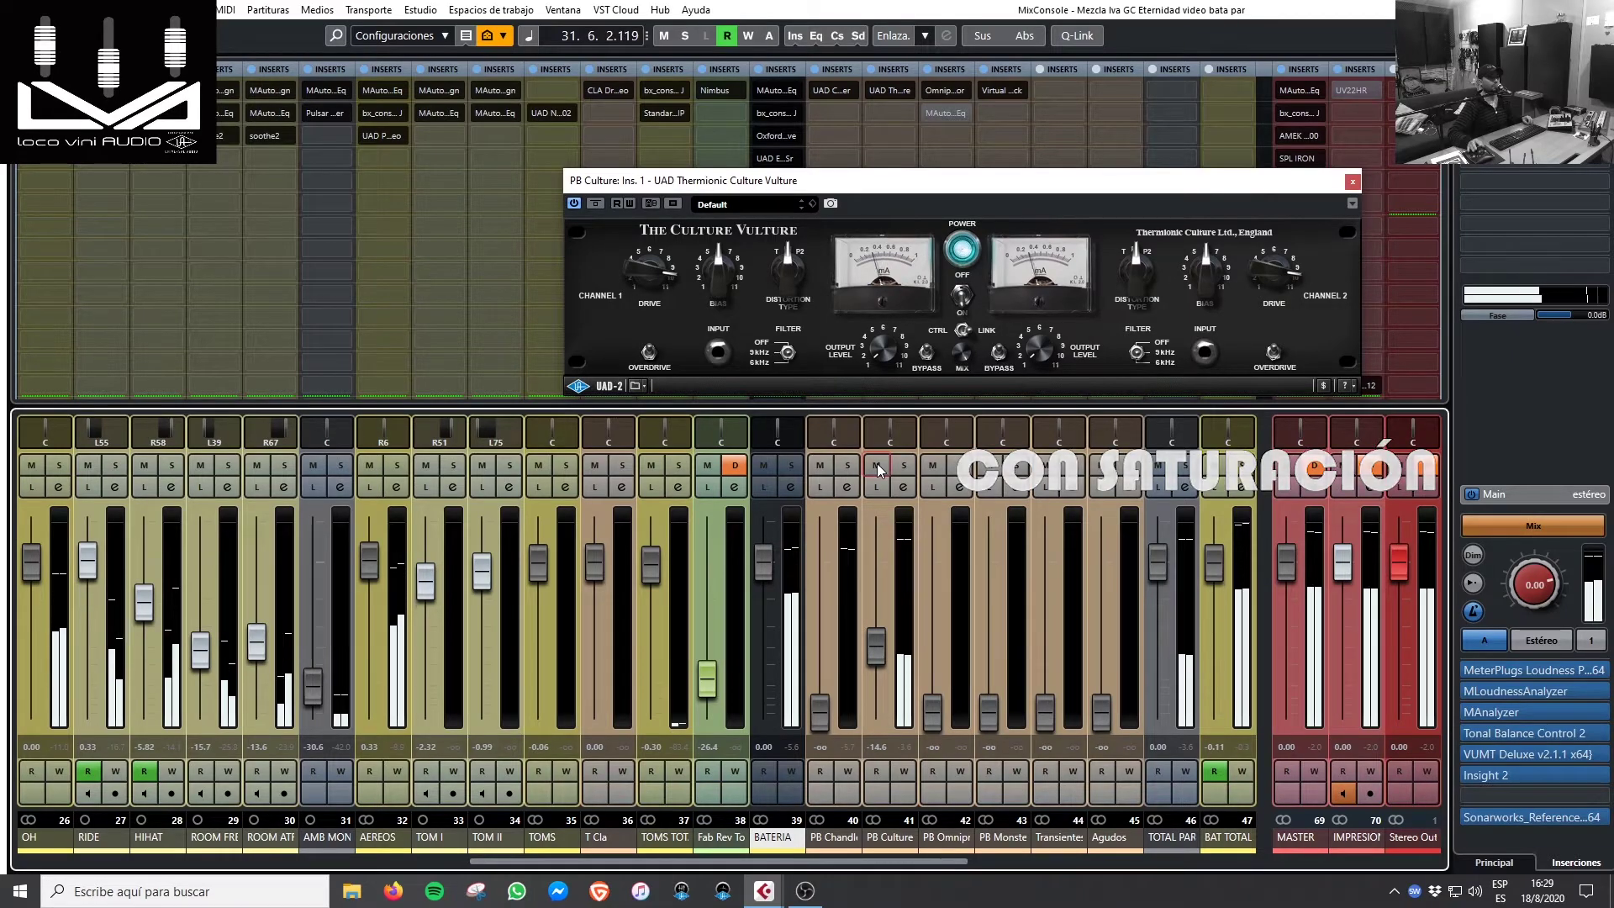
left_click(876, 465)
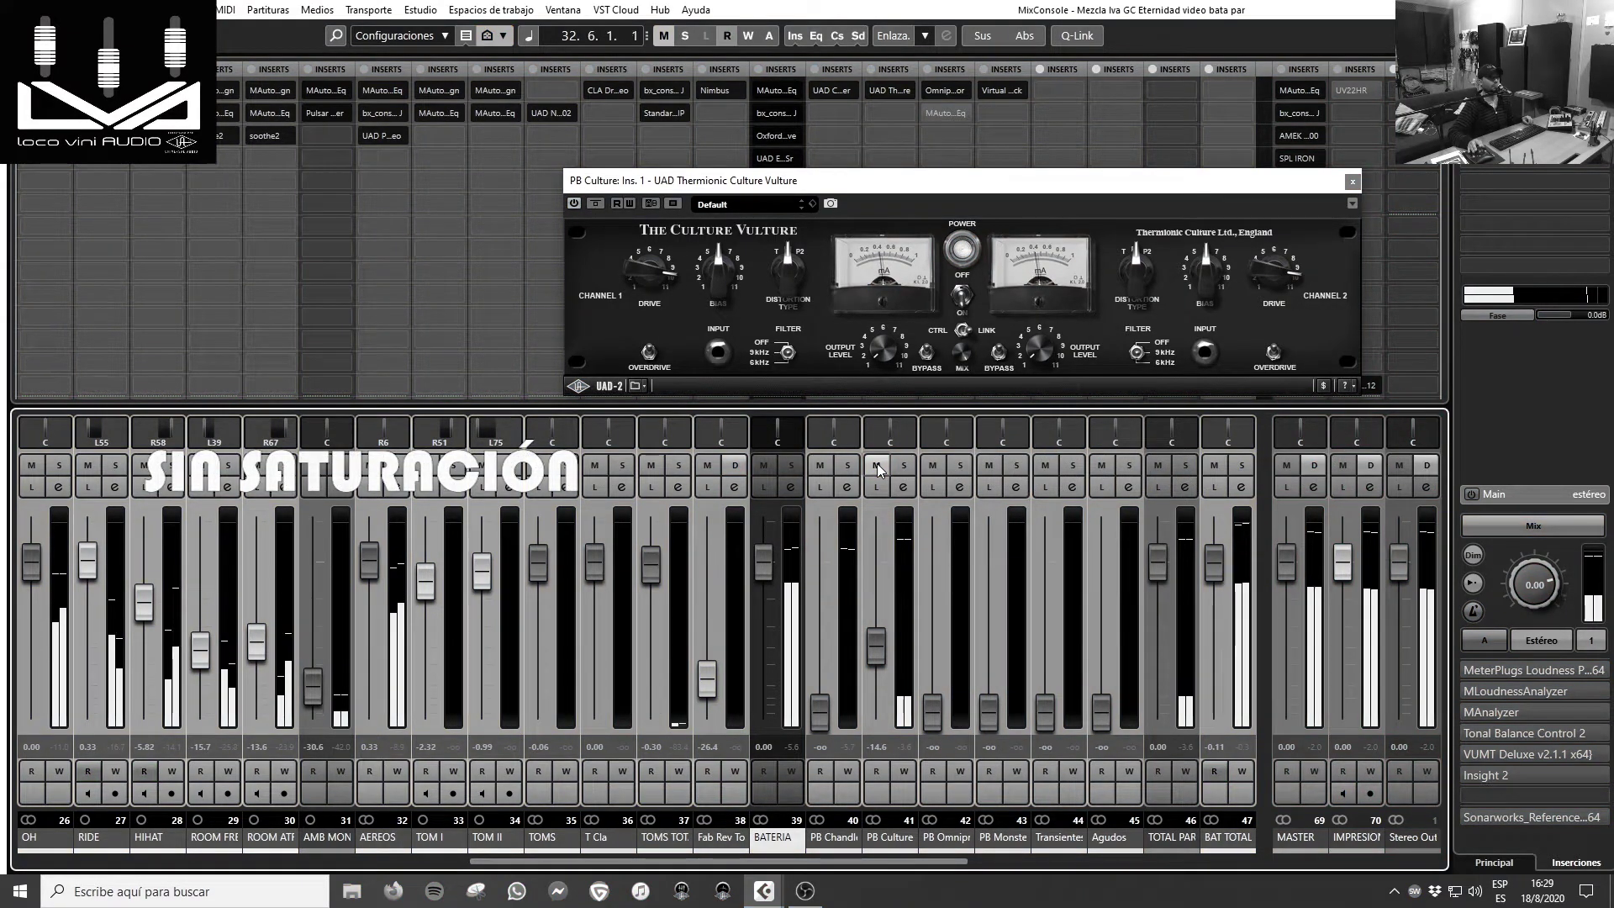
left_click(875, 464)
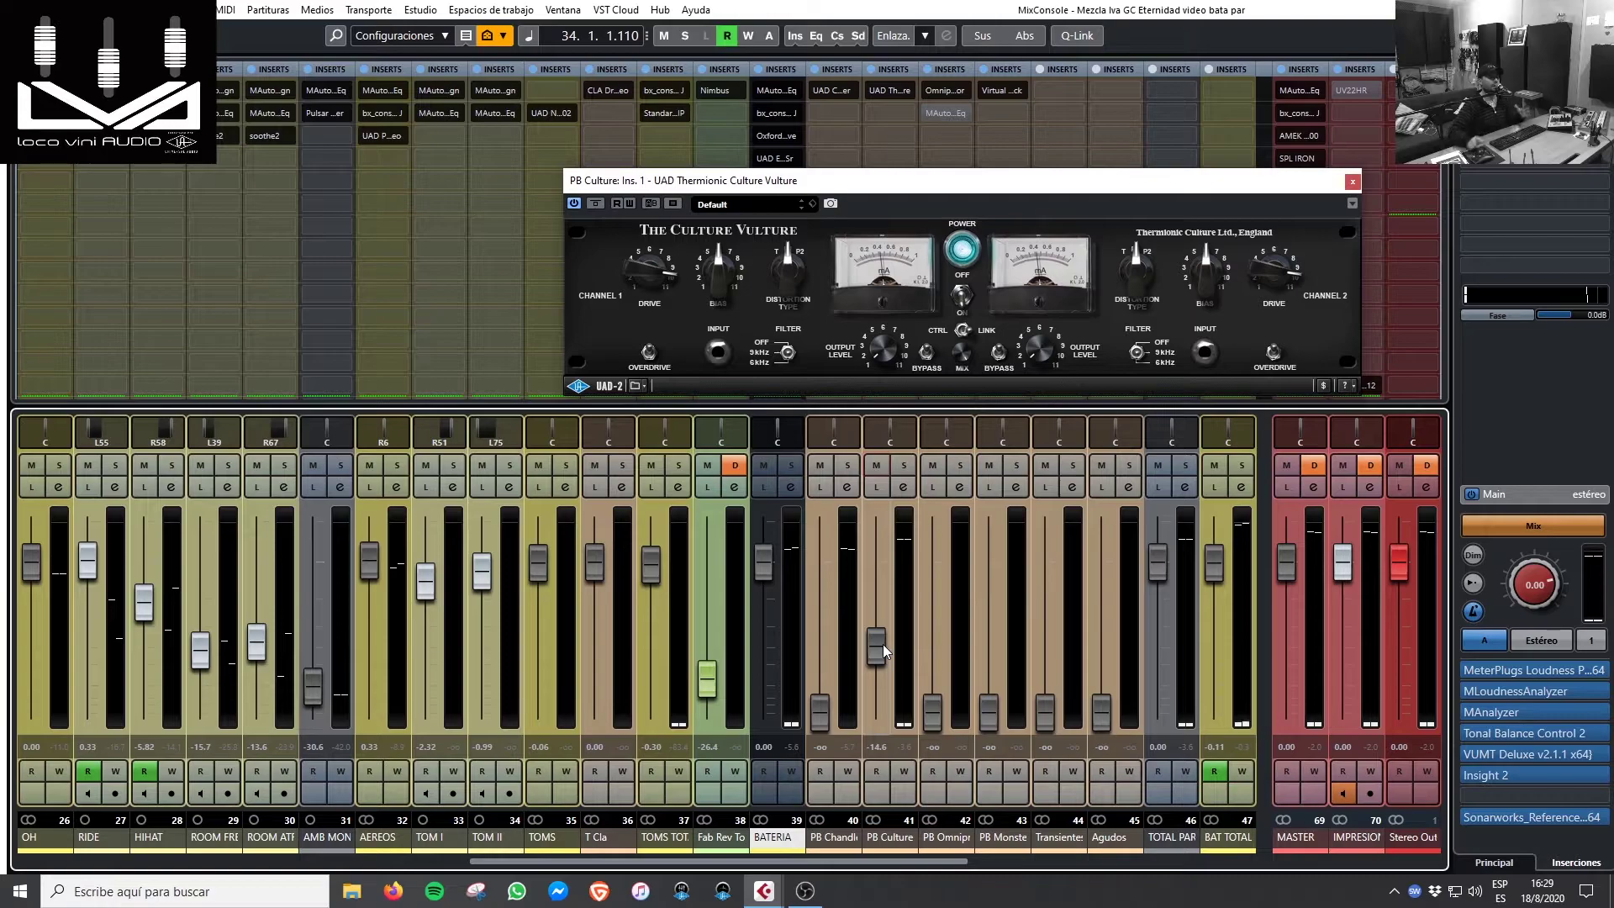
- Blend PB Chandler in at -12.7 dB and PB Culture at -12.9 dB alongside the BATERIA group
left_click_drag(882, 644, 815, 651)
left_click(885, 704)
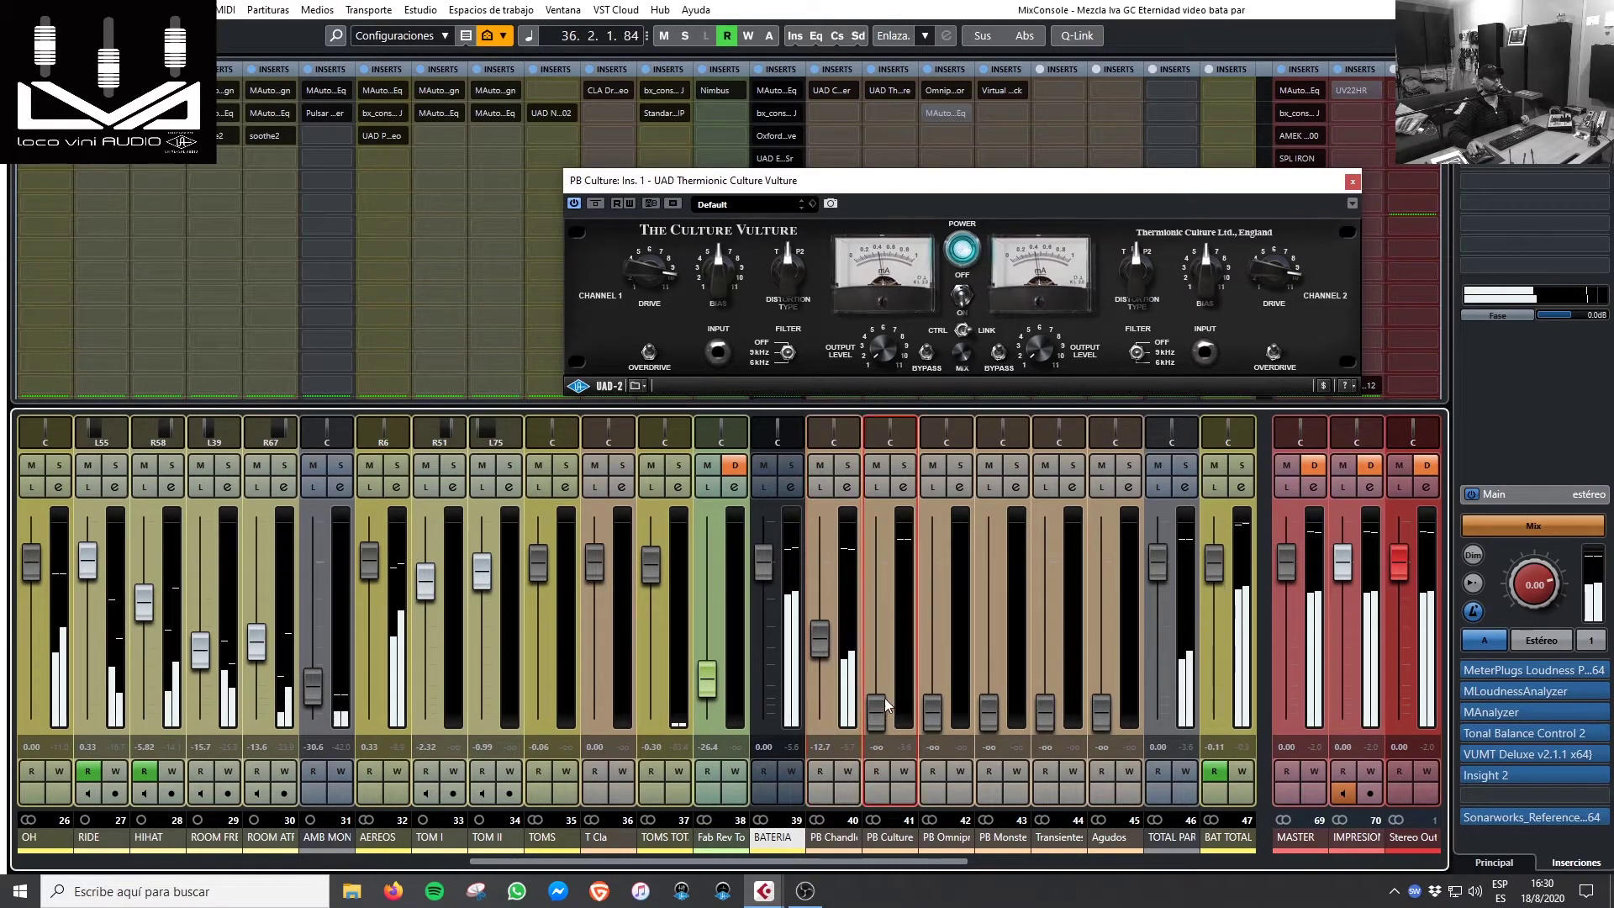
left_click_drag(876, 716, 881, 644)
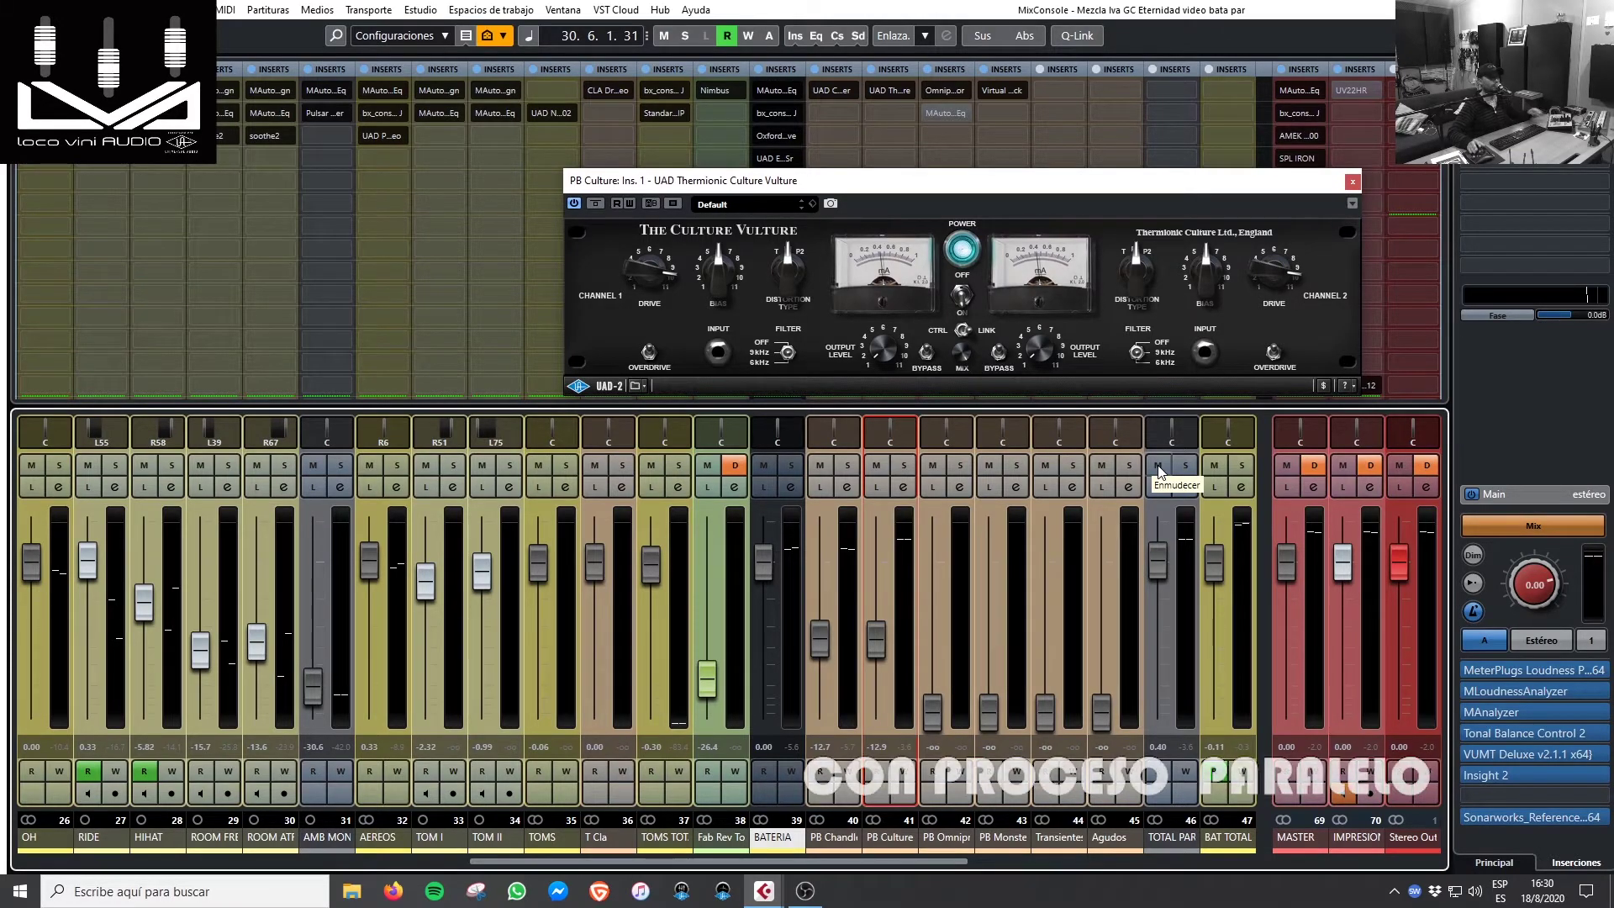
- Lower PB Culture to -17.2 dB and PB Chandler to -13.3 dB, muting and unmuting TOTAL PAR to compare the parallel processing
left_click(1157, 465)
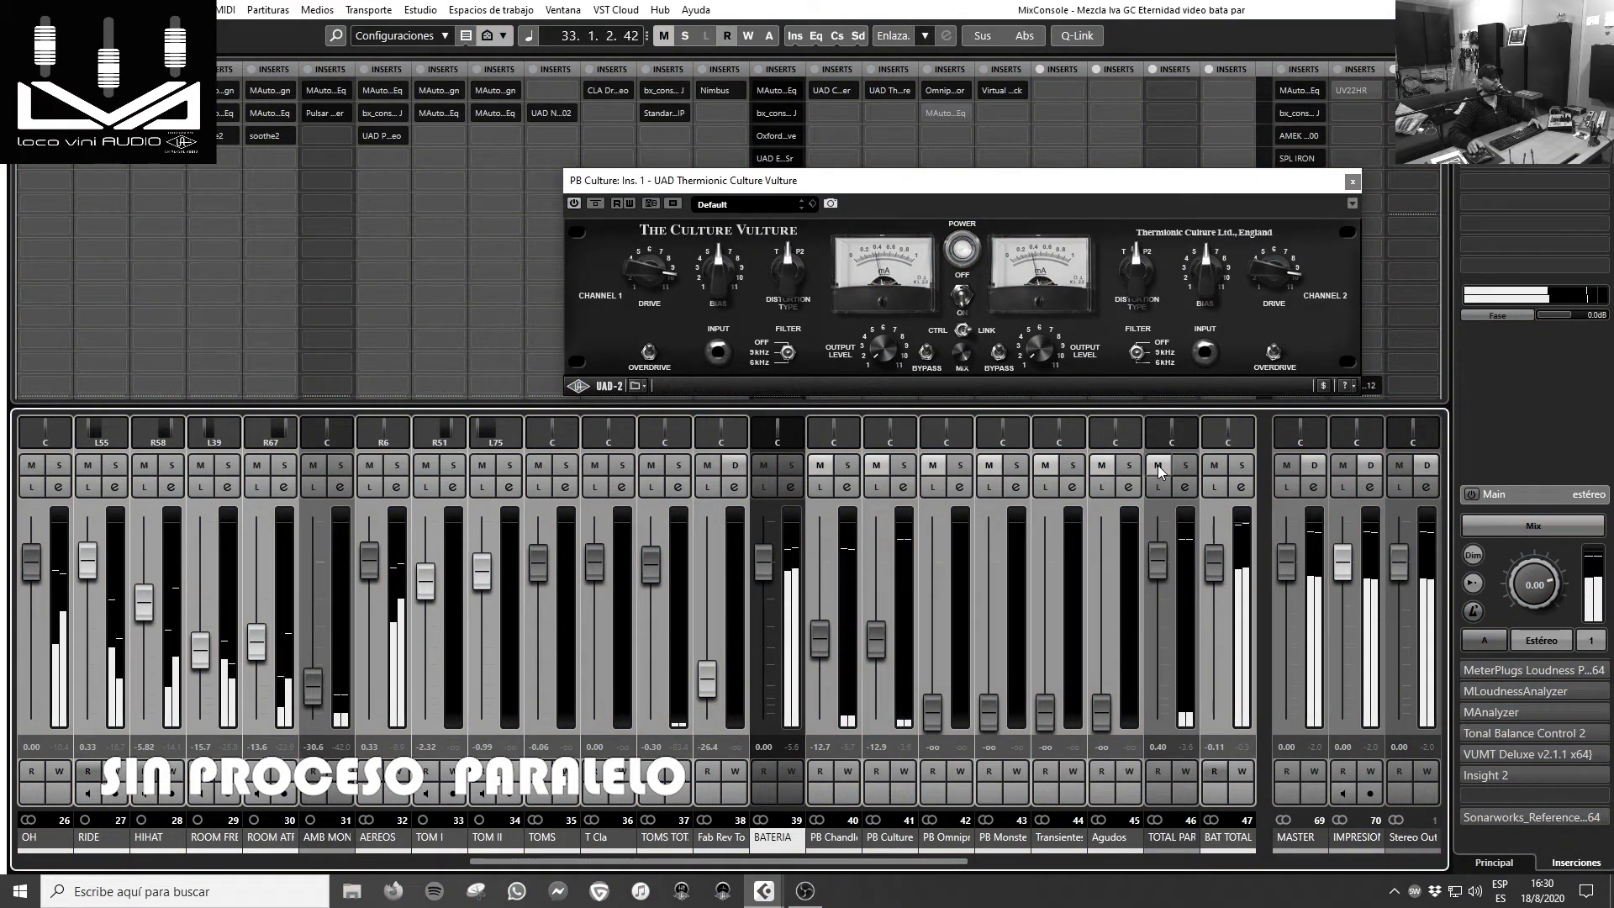
left_click(1157, 466)
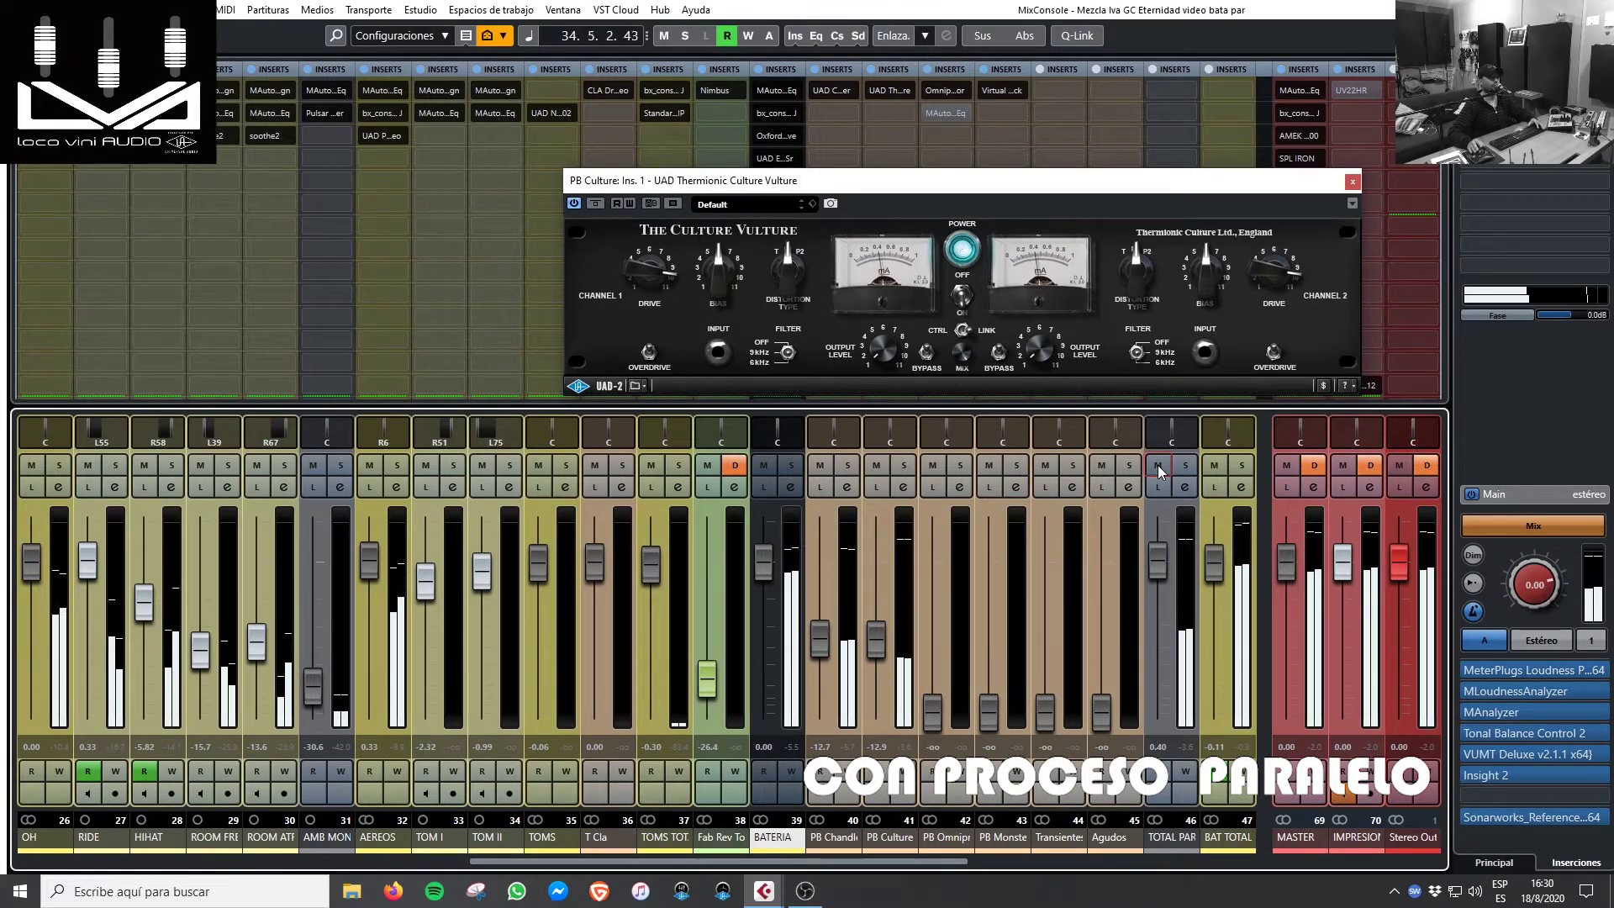
left_click(885, 643)
left_click_drag(880, 655, 819, 648)
left_click(1159, 465)
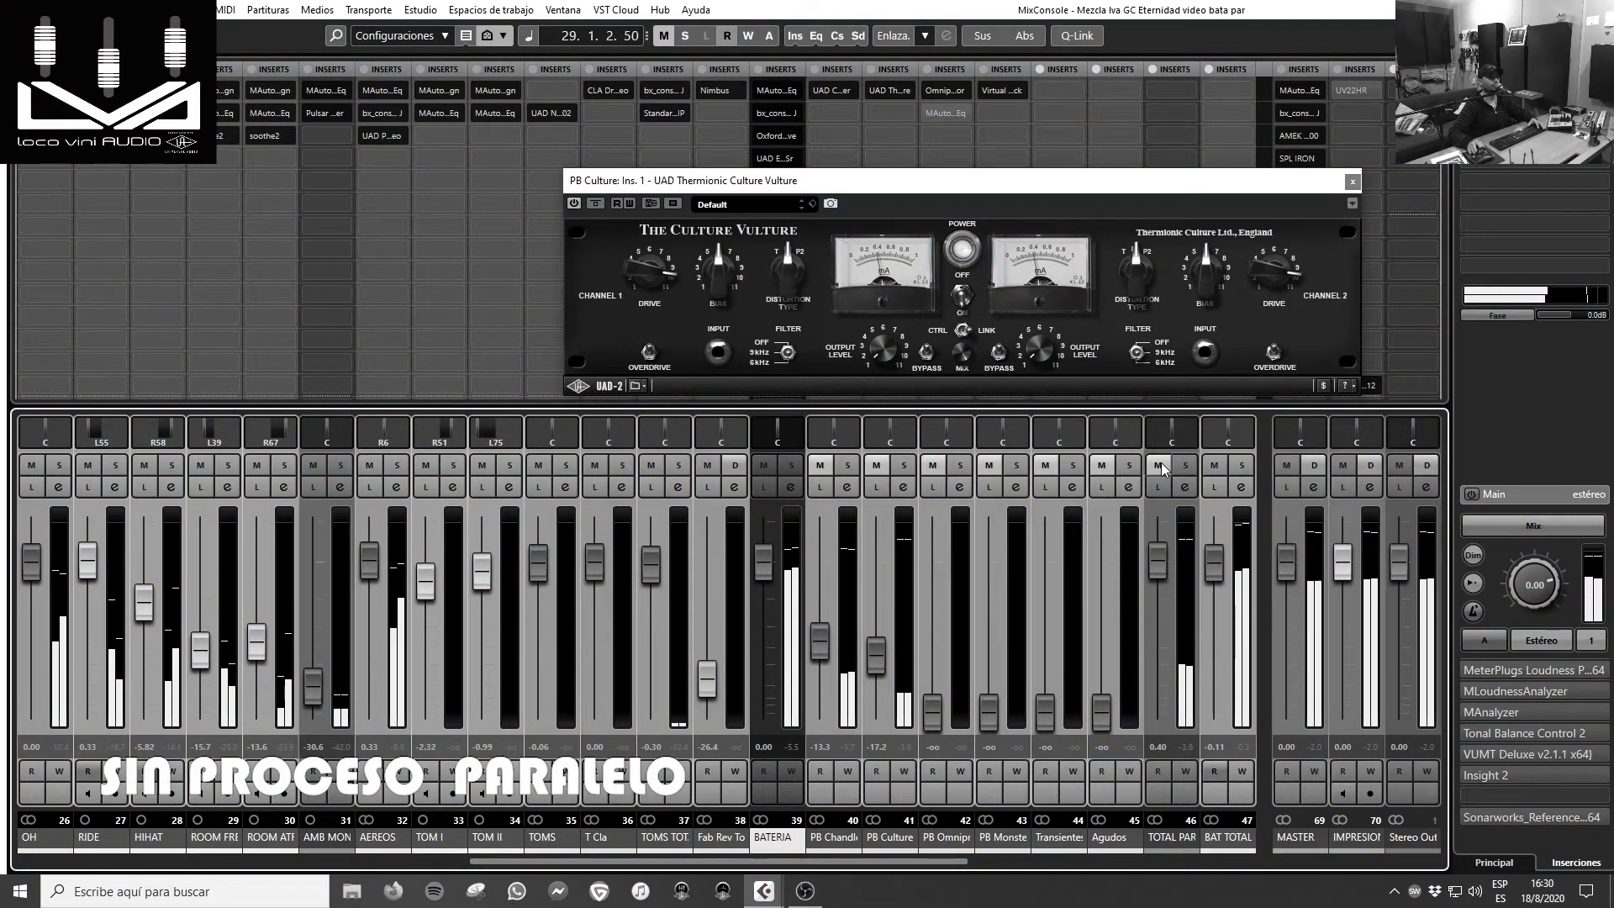
left_click(1160, 465)
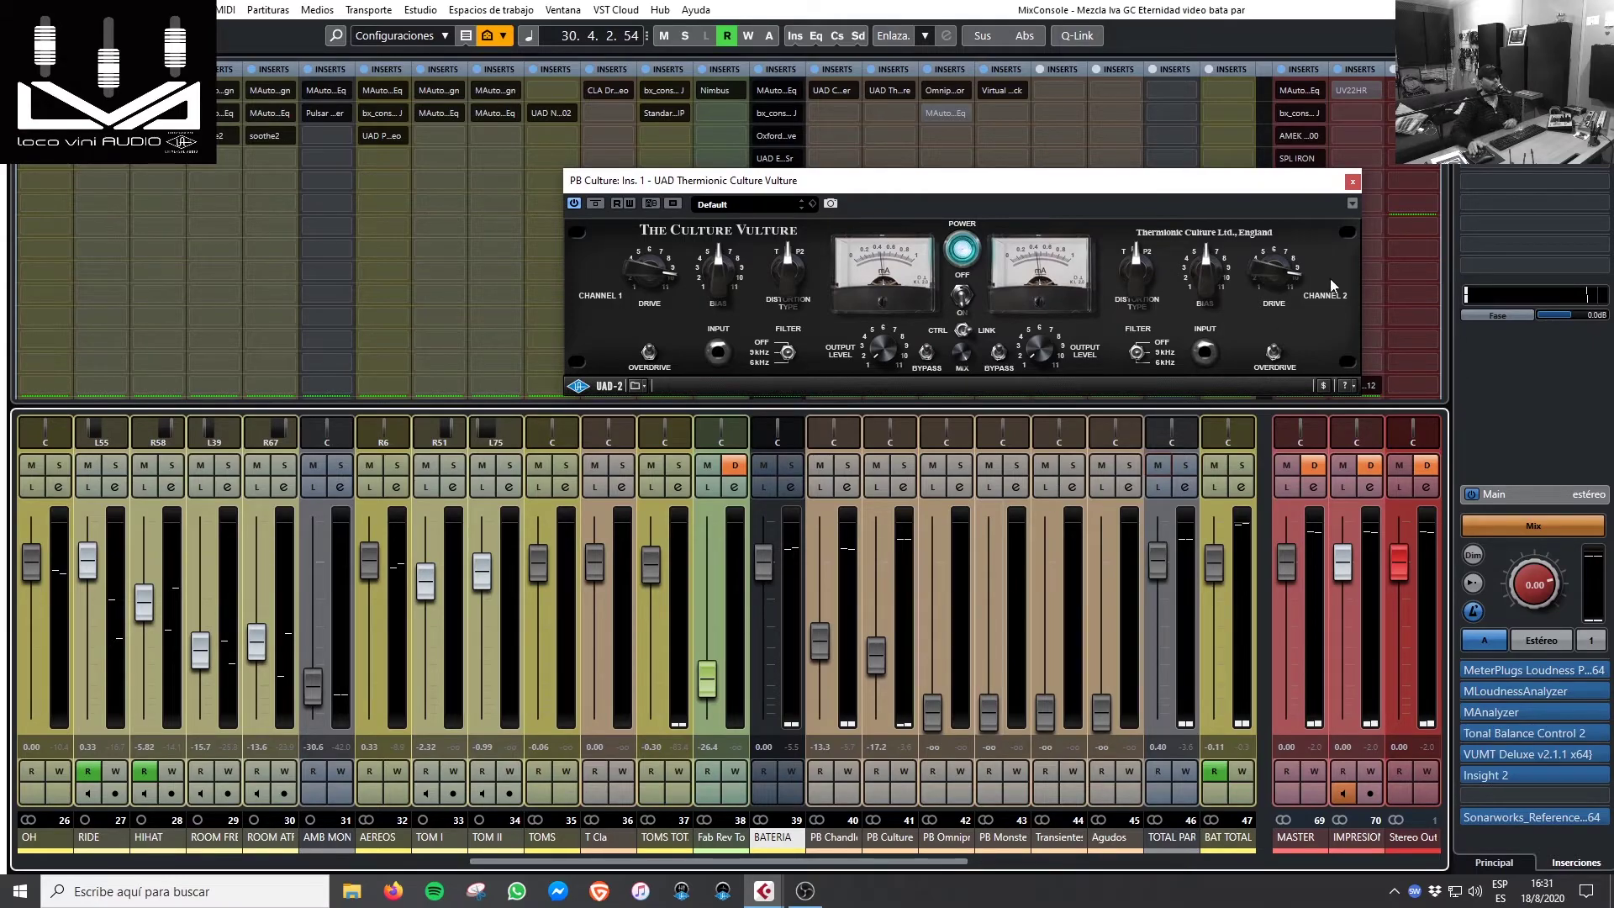
- Close the Culture Vulture window and show the Por defecto plug-in collection for the first insert of Transientes
left_click(1352, 182)
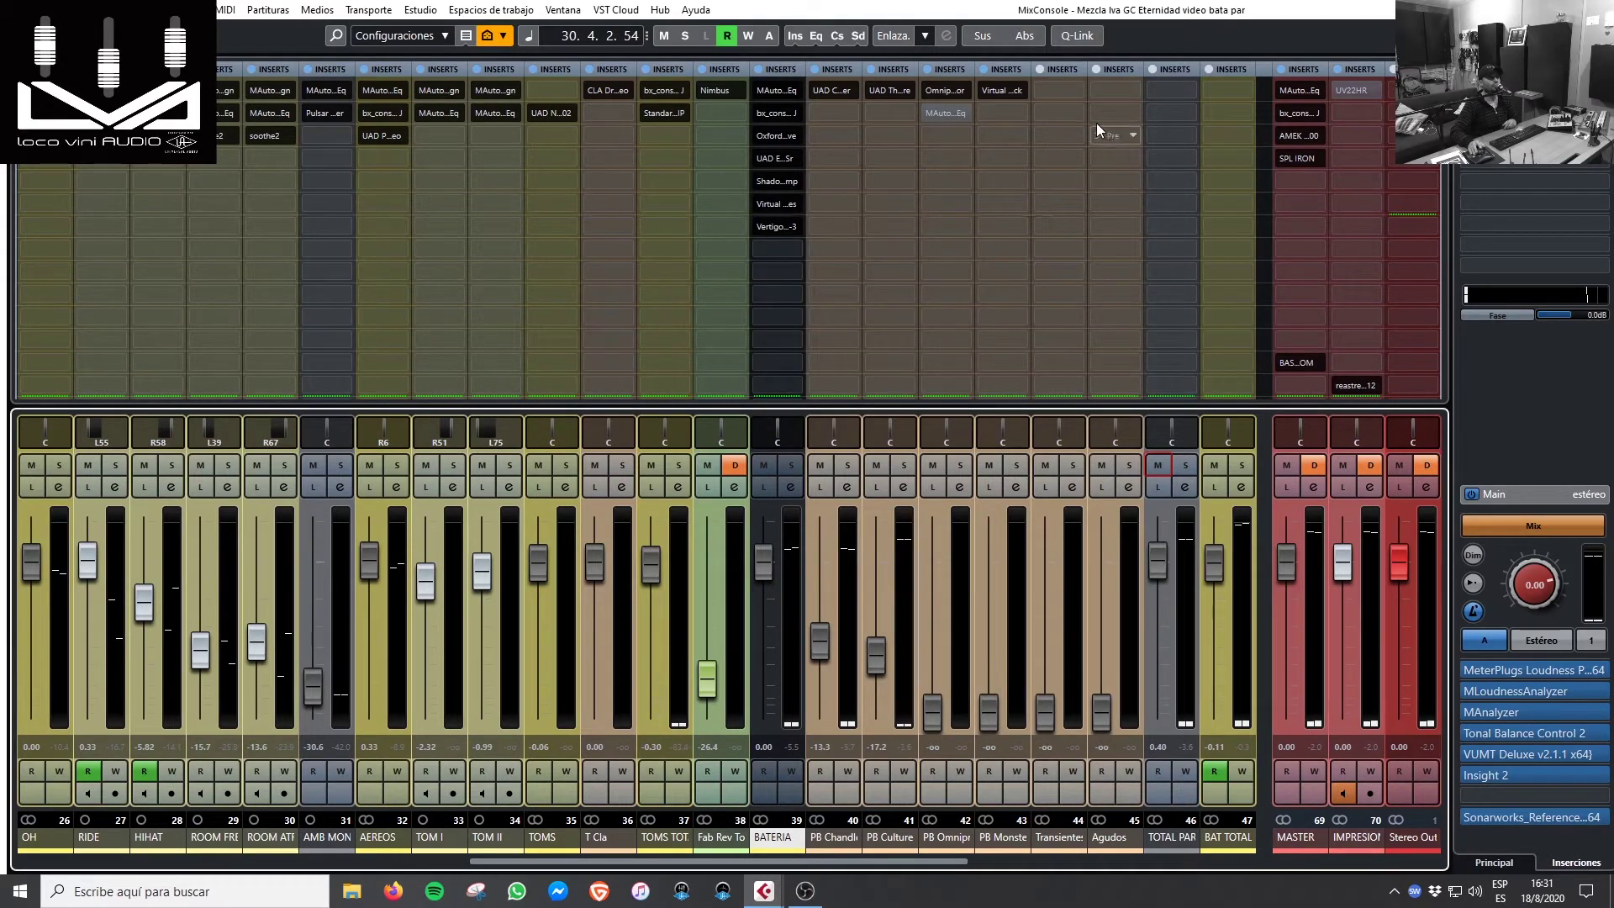
left_click(1073, 91)
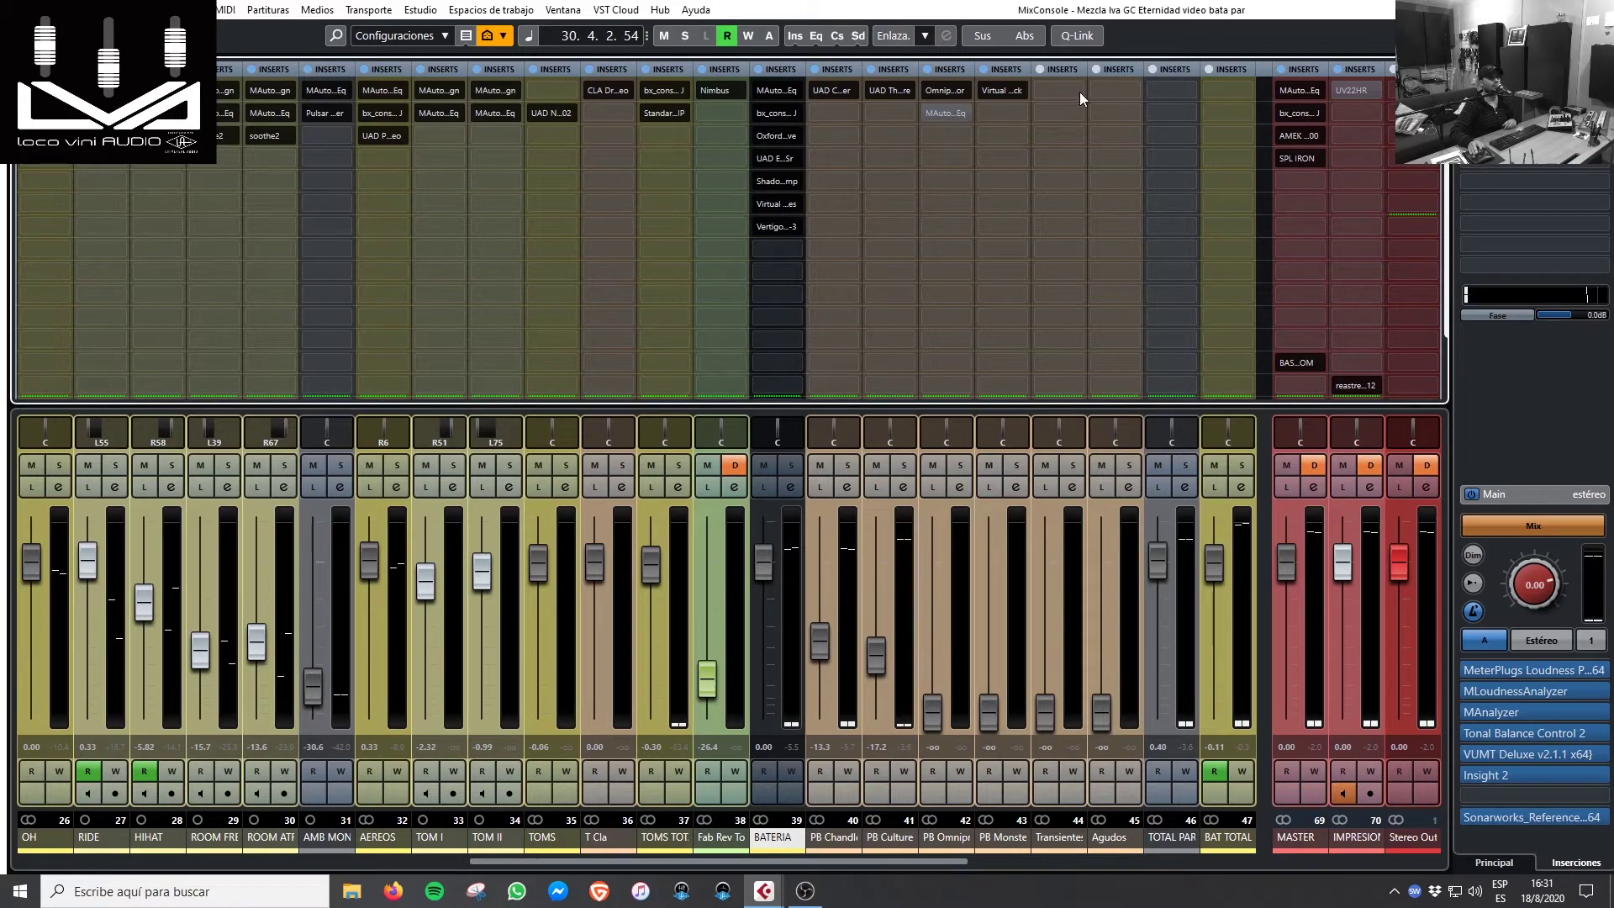
left_click(1076, 90)
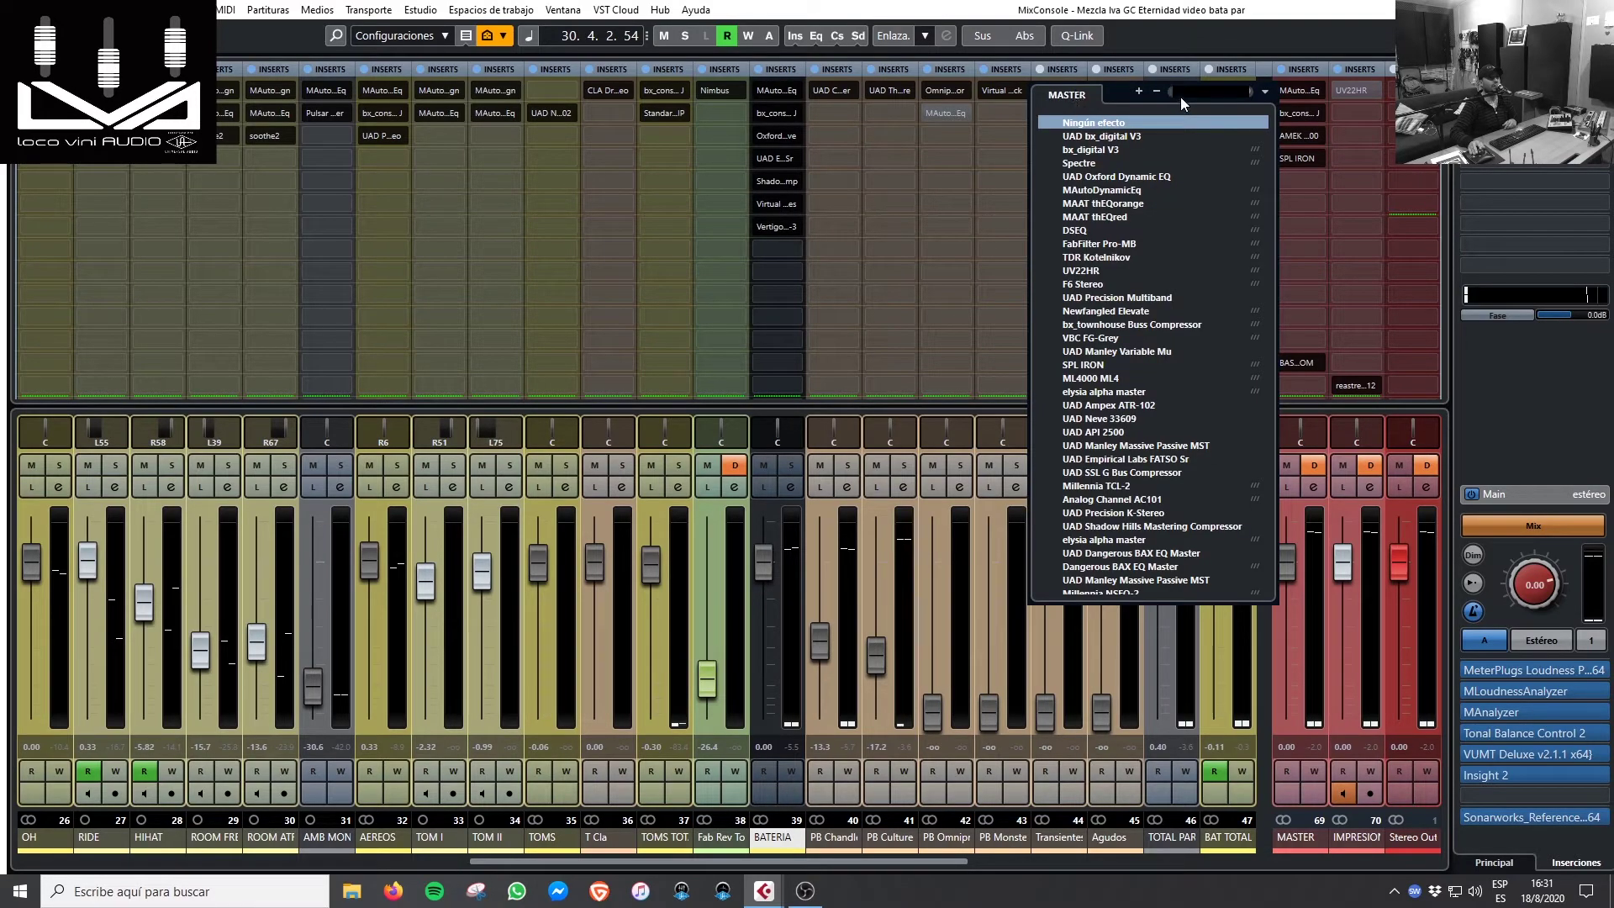
left_click(1264, 91)
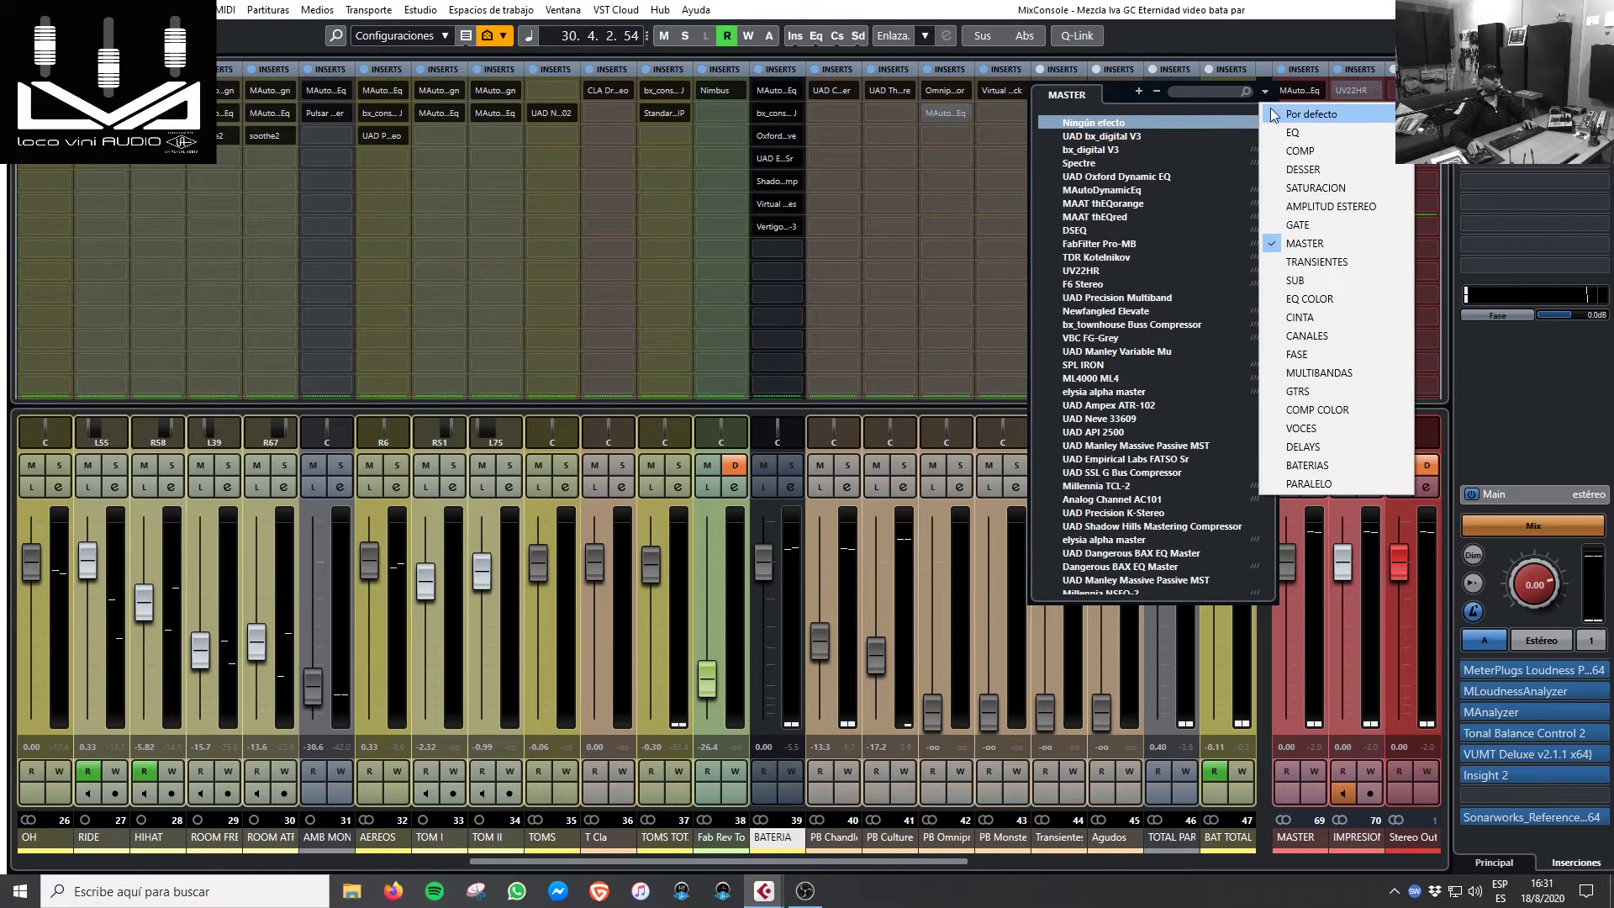
left_click(1276, 118)
- Search the plug-ins for "aphe" and insert Aphex Vintage Exciter Stereo on the Transientes channel
left_click(1191, 91)
type("pahe")
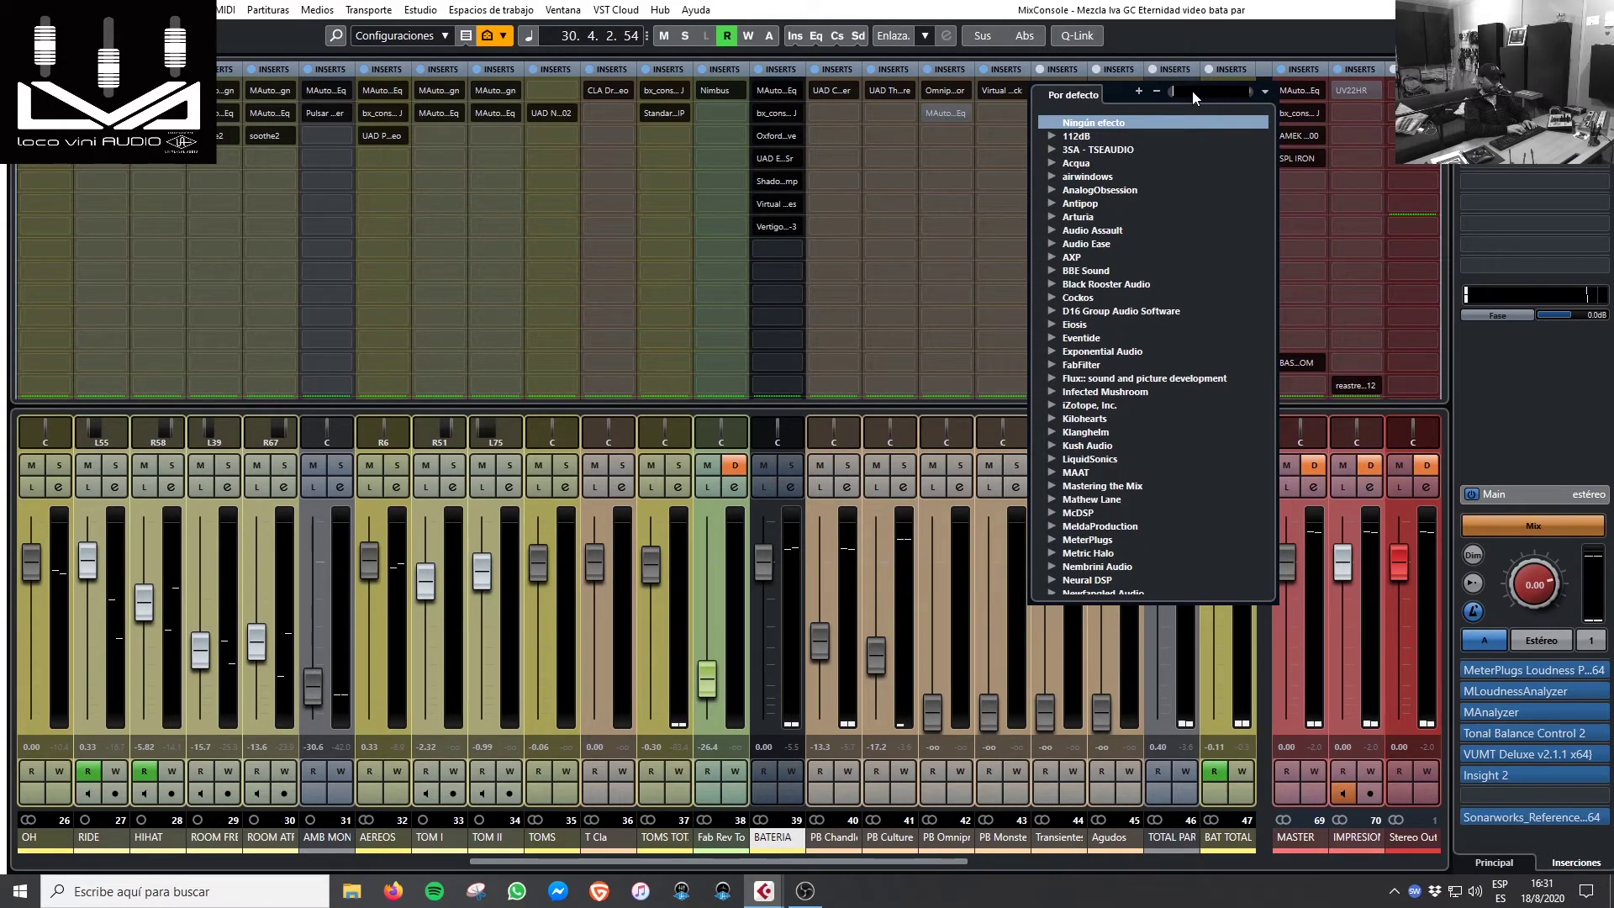
key("BackSpace")
key("BackSpace")
key("BackSpace")
key("BackSpace")
type("ah")
key("BackSpace")
type("p")
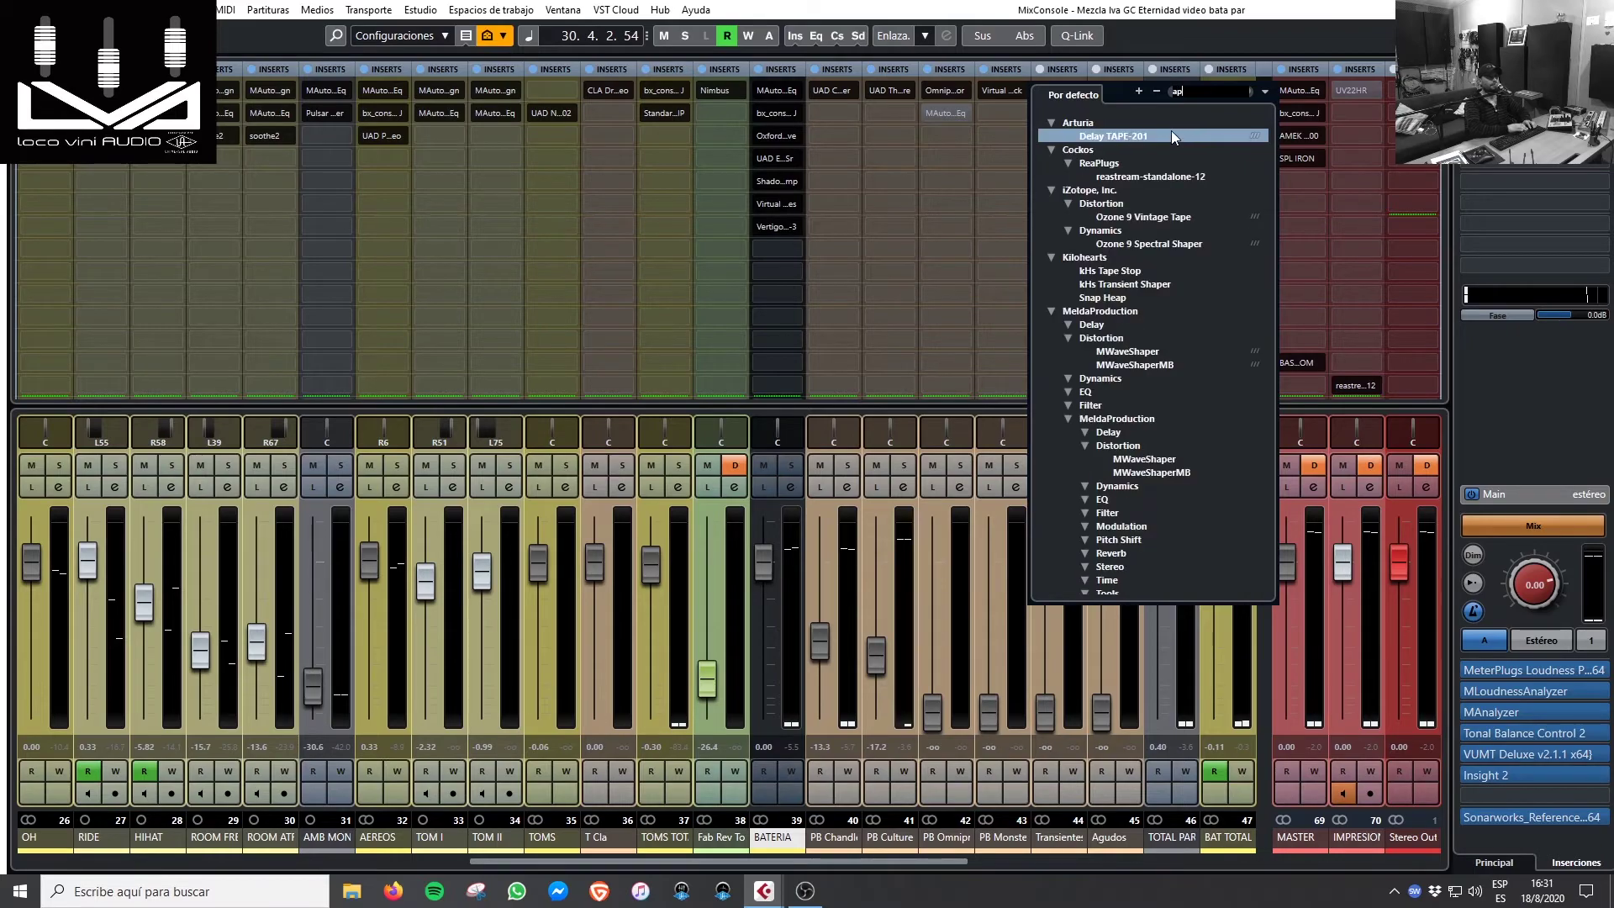
type("he")
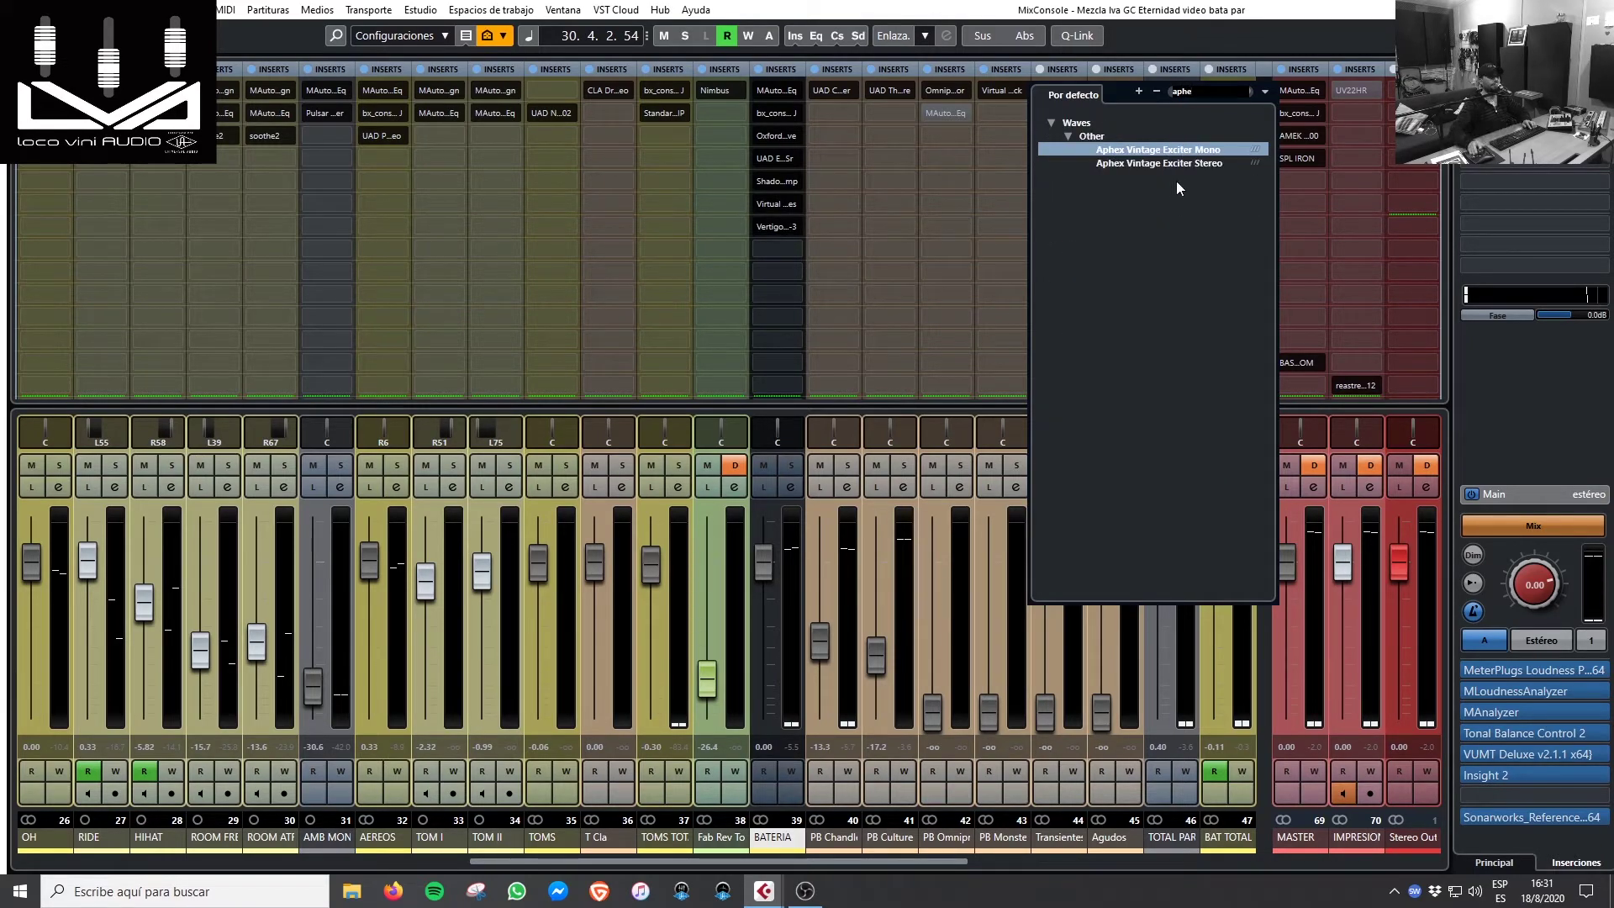
left_click(1175, 164)
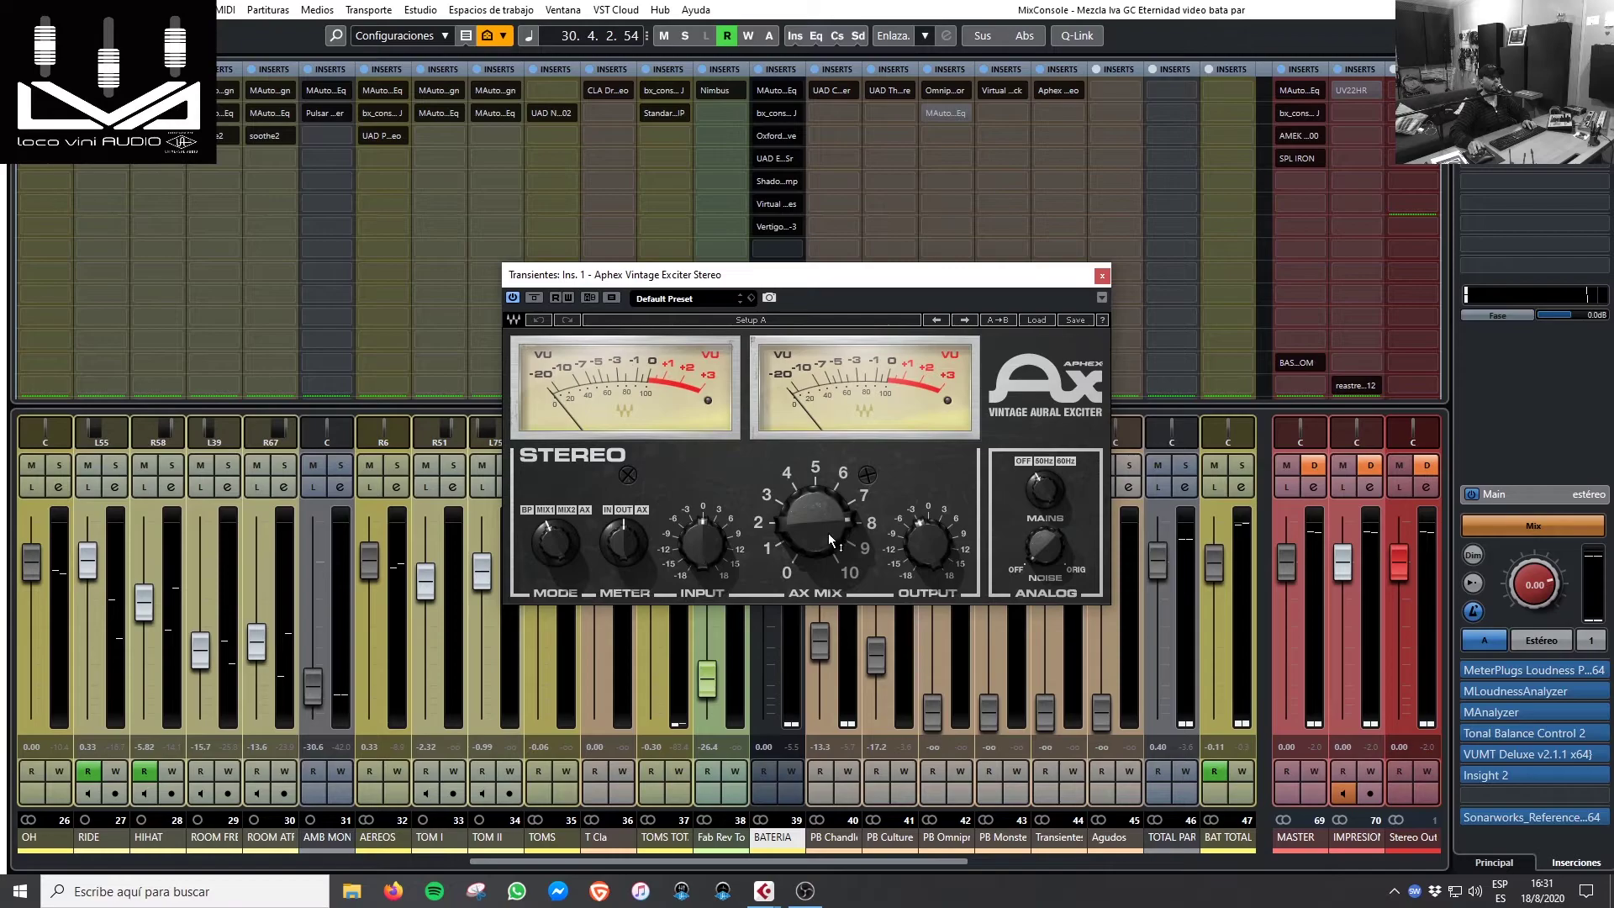
- Set the exciter's AX Mix to 10, close its window, and raise the Transientes fader to -13.1 dB during playback
left_click_drag(828, 539, 828, 513)
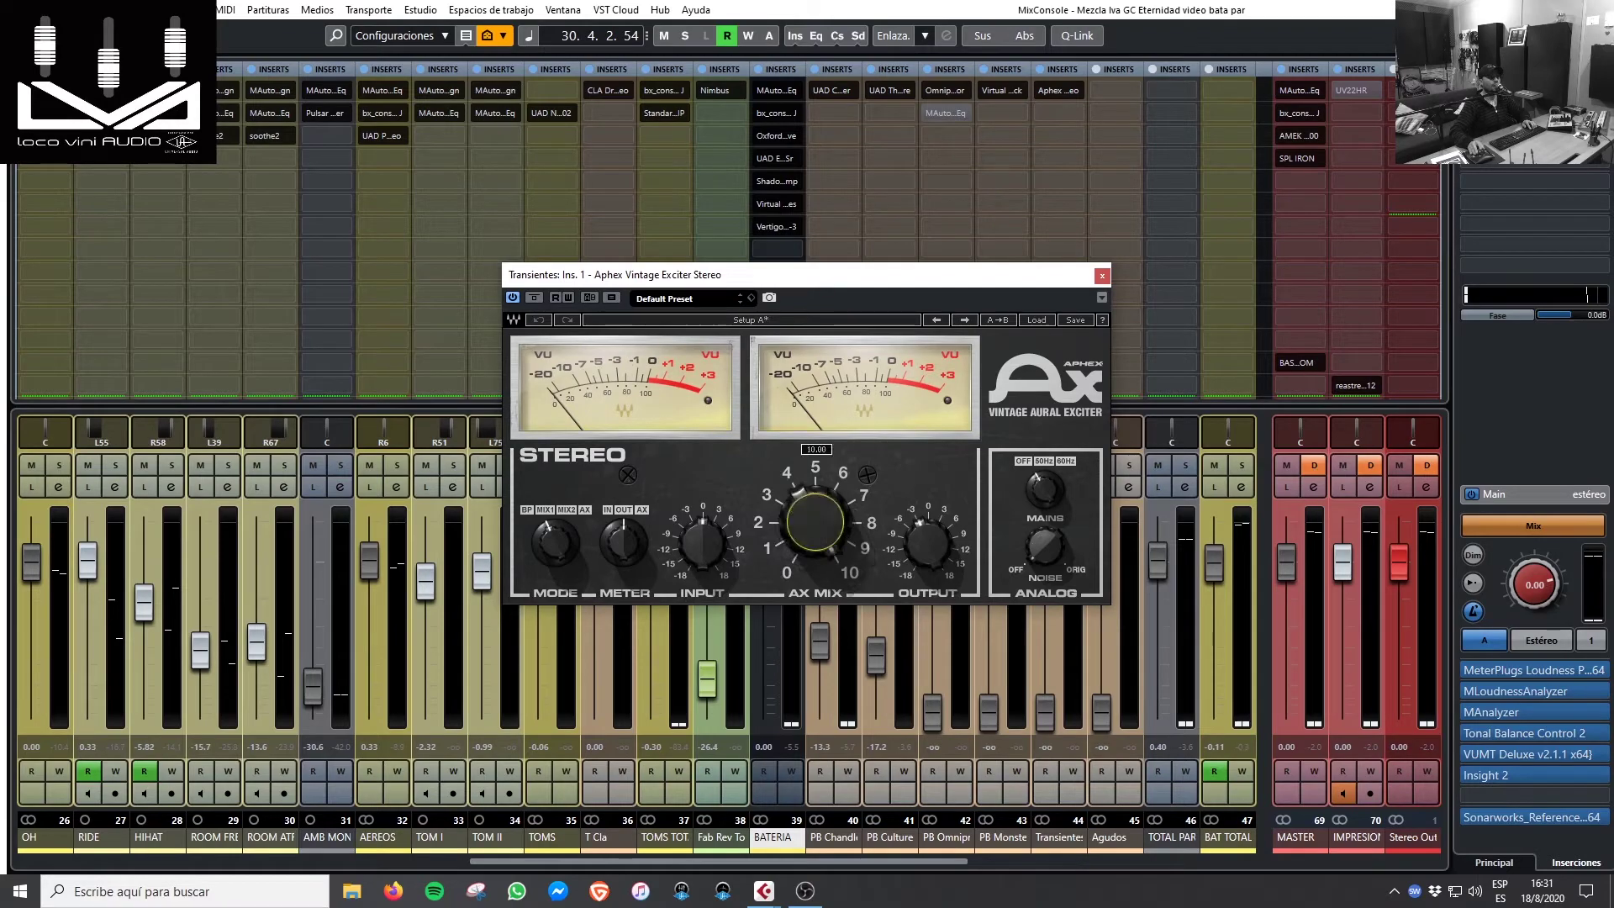
left_click(1101, 275)
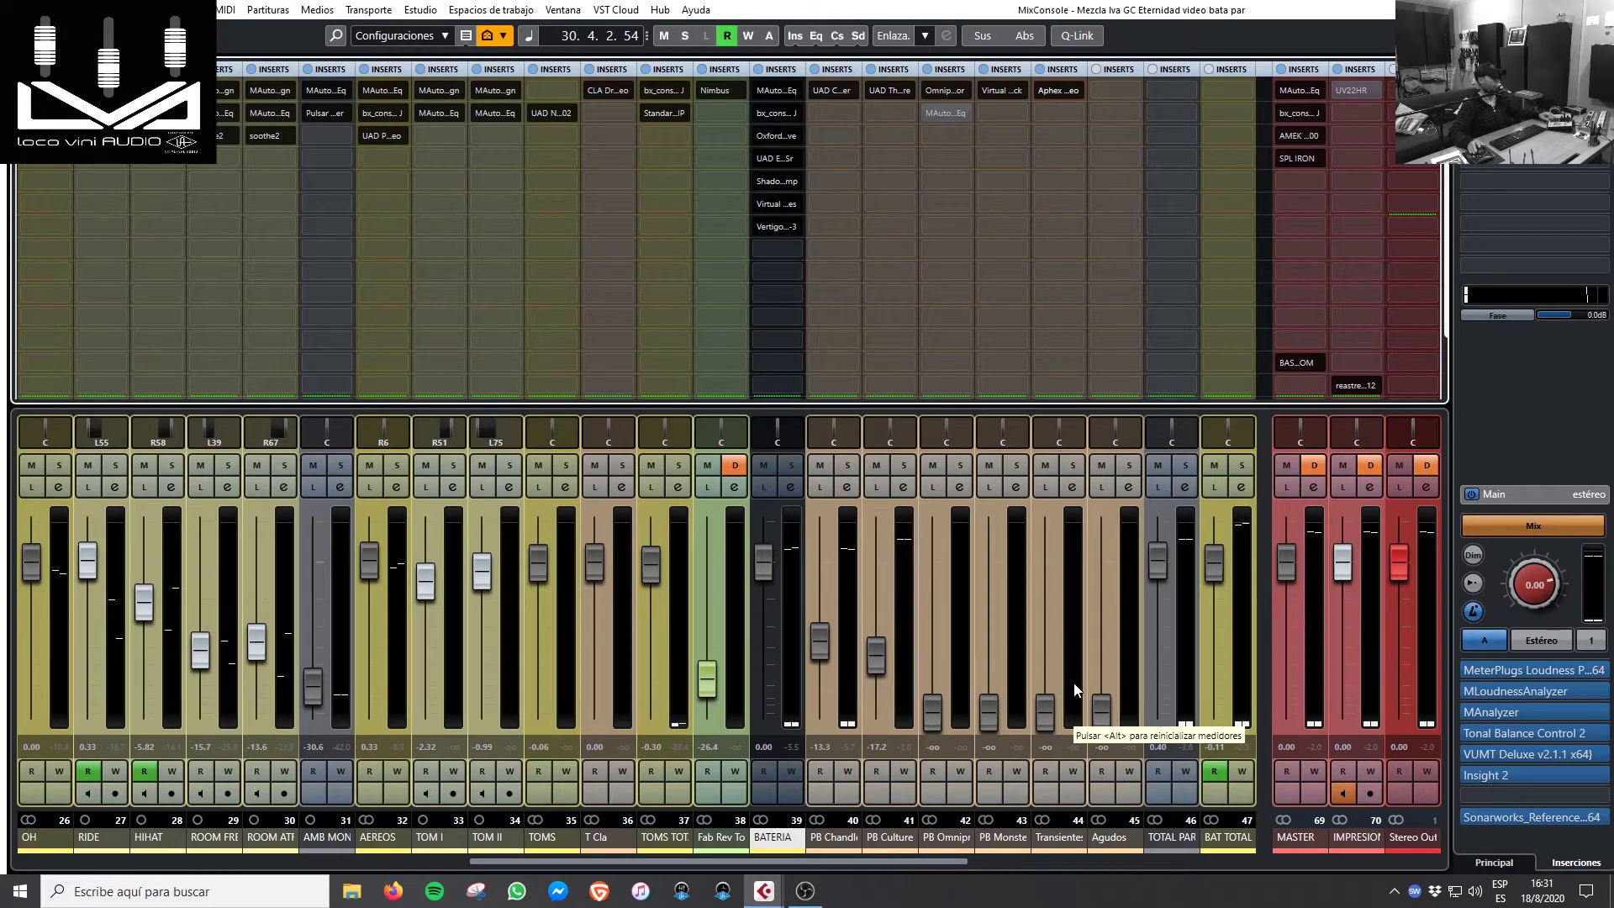
key("space")
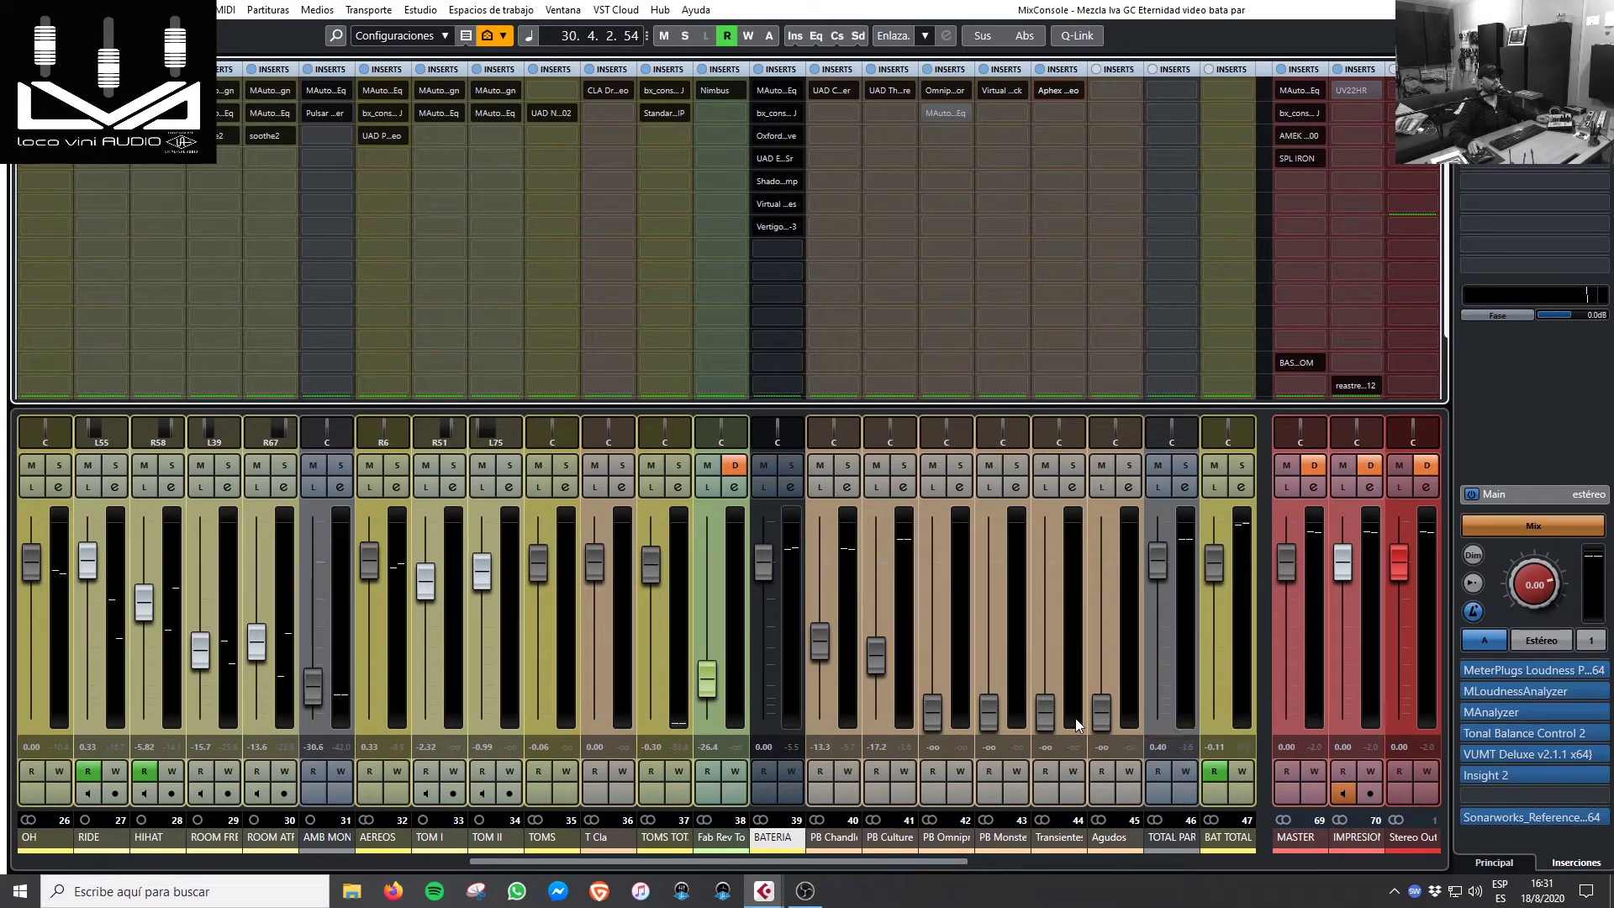
left_click_drag(1041, 715, 1046, 644)
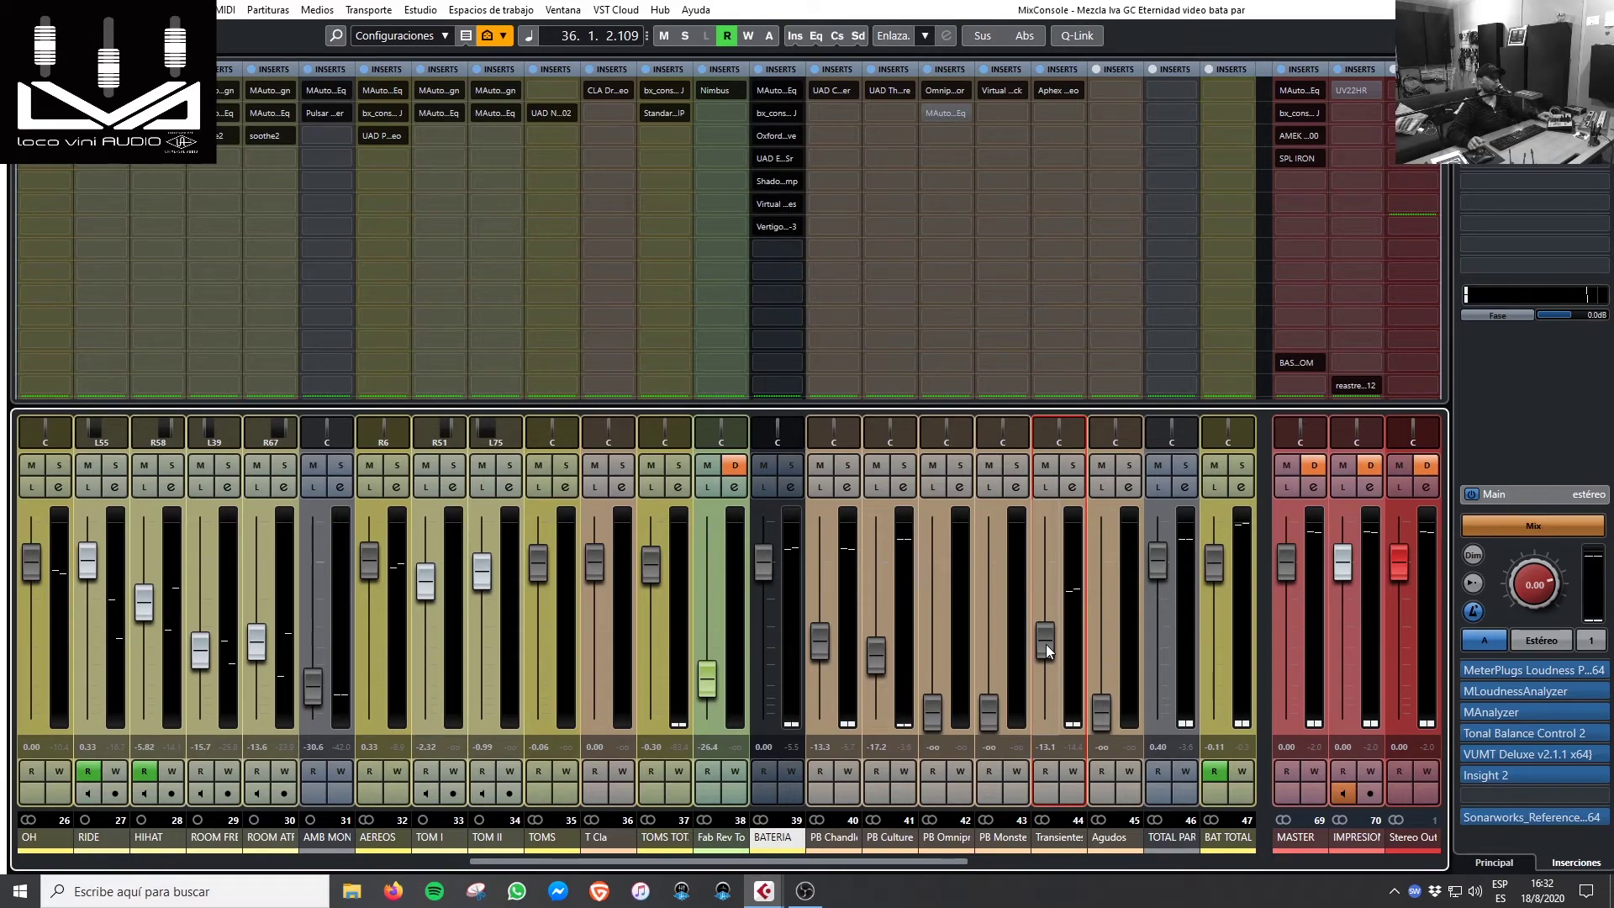
- Lower Transientes to -14.2 dB while muting and unmuting TOTAL PAR to compare the drums without and with parallel processing
left_click(1158, 464)
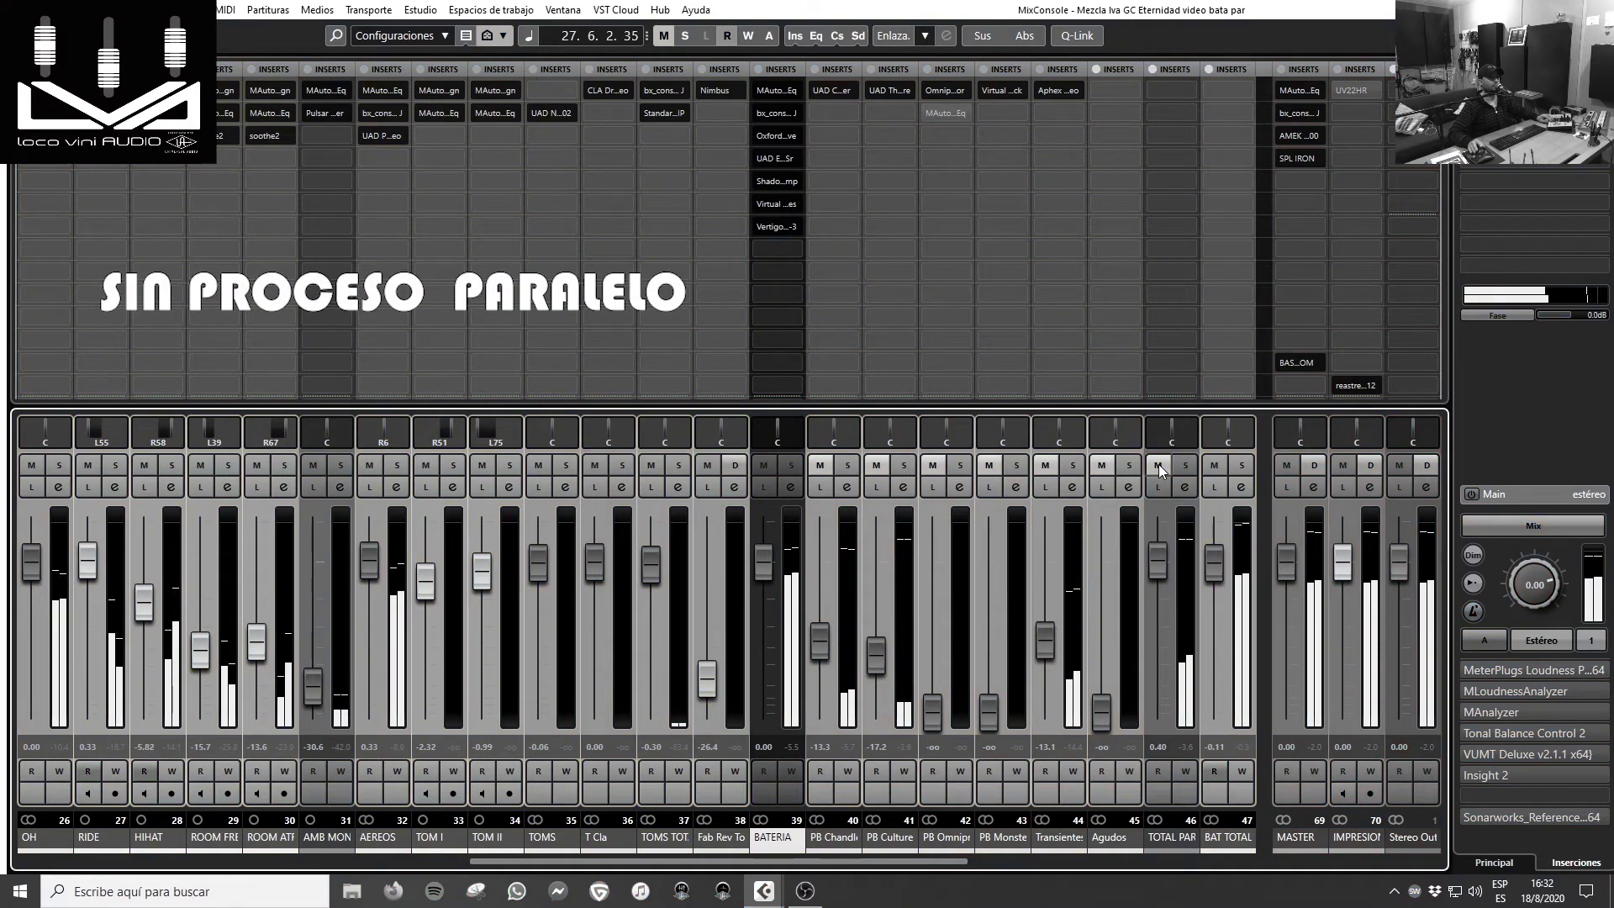
left_click(1158, 464)
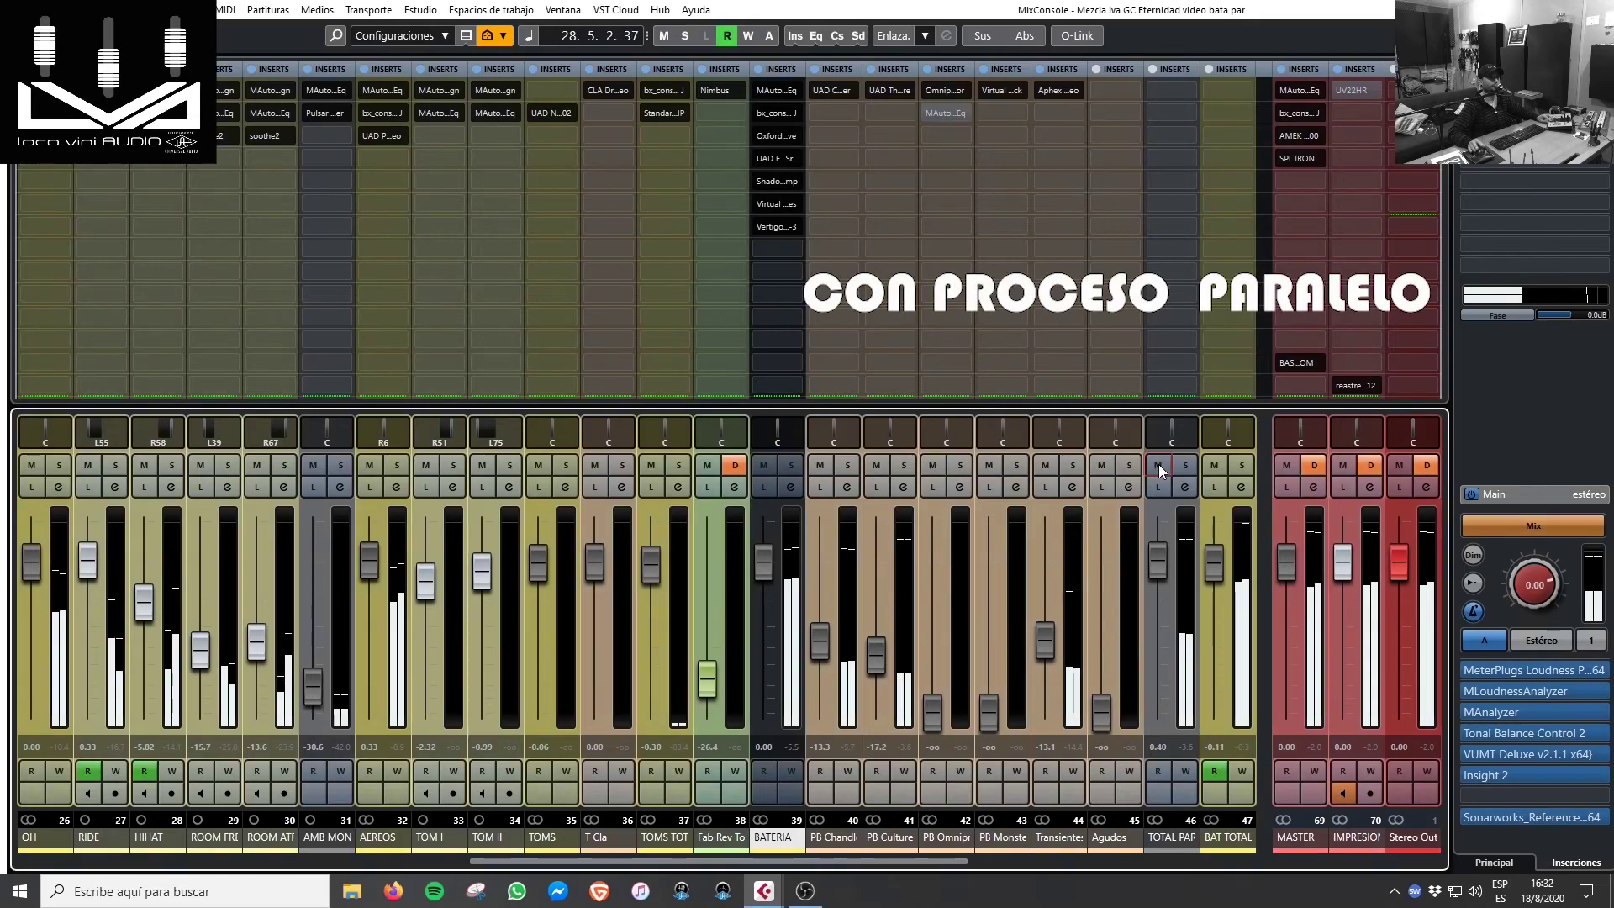
left_click_drag(1052, 628, 1047, 638)
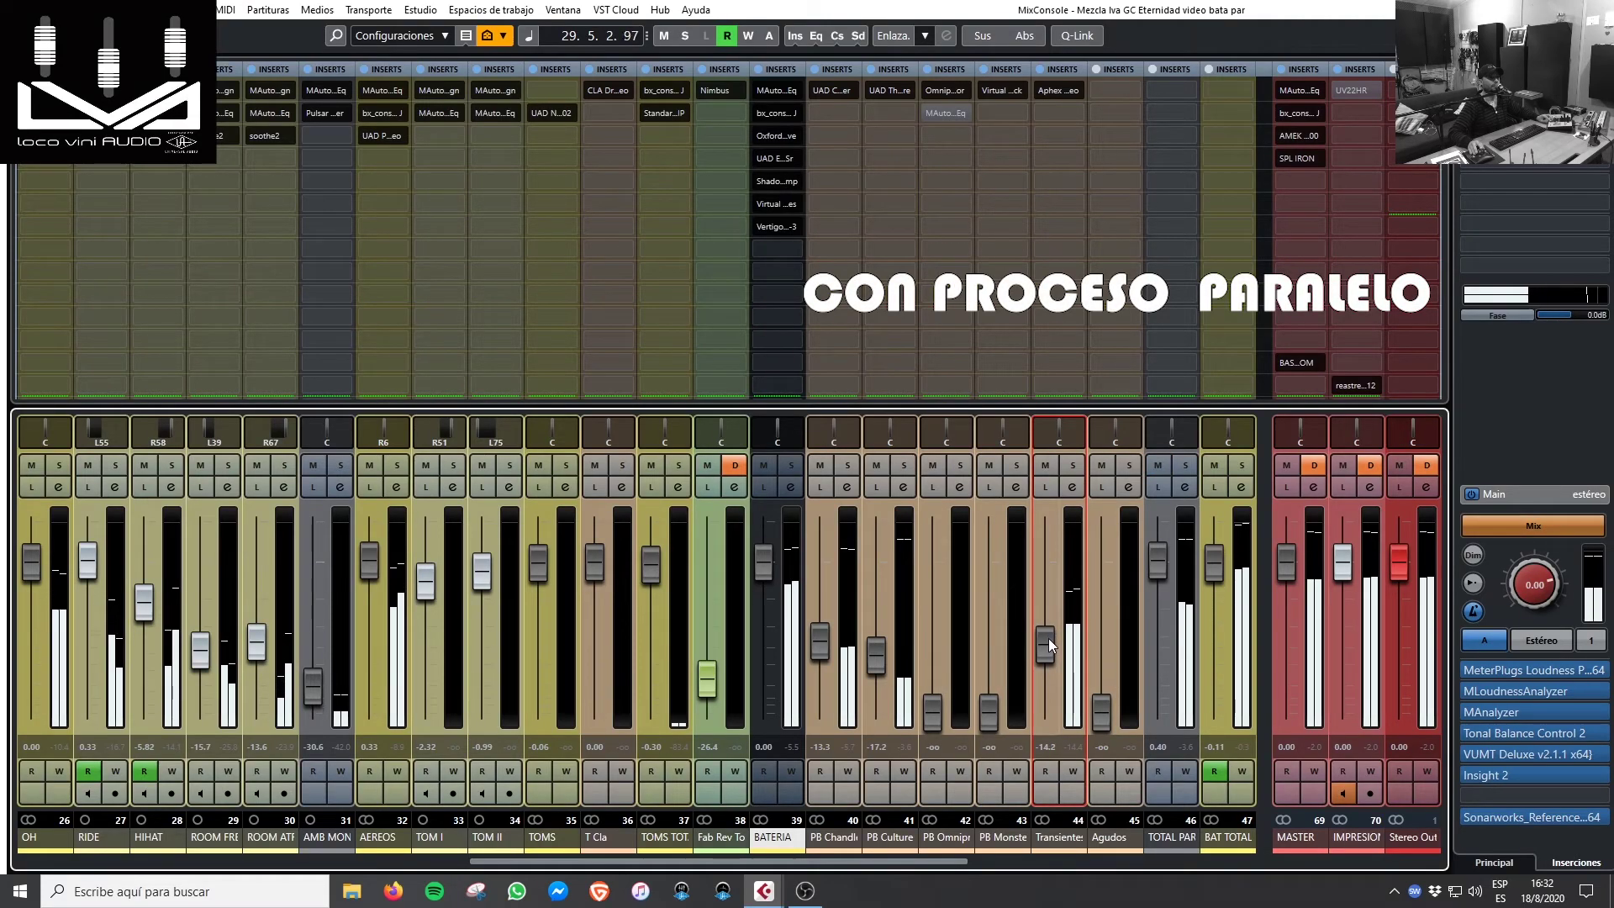
left_click(1157, 464)
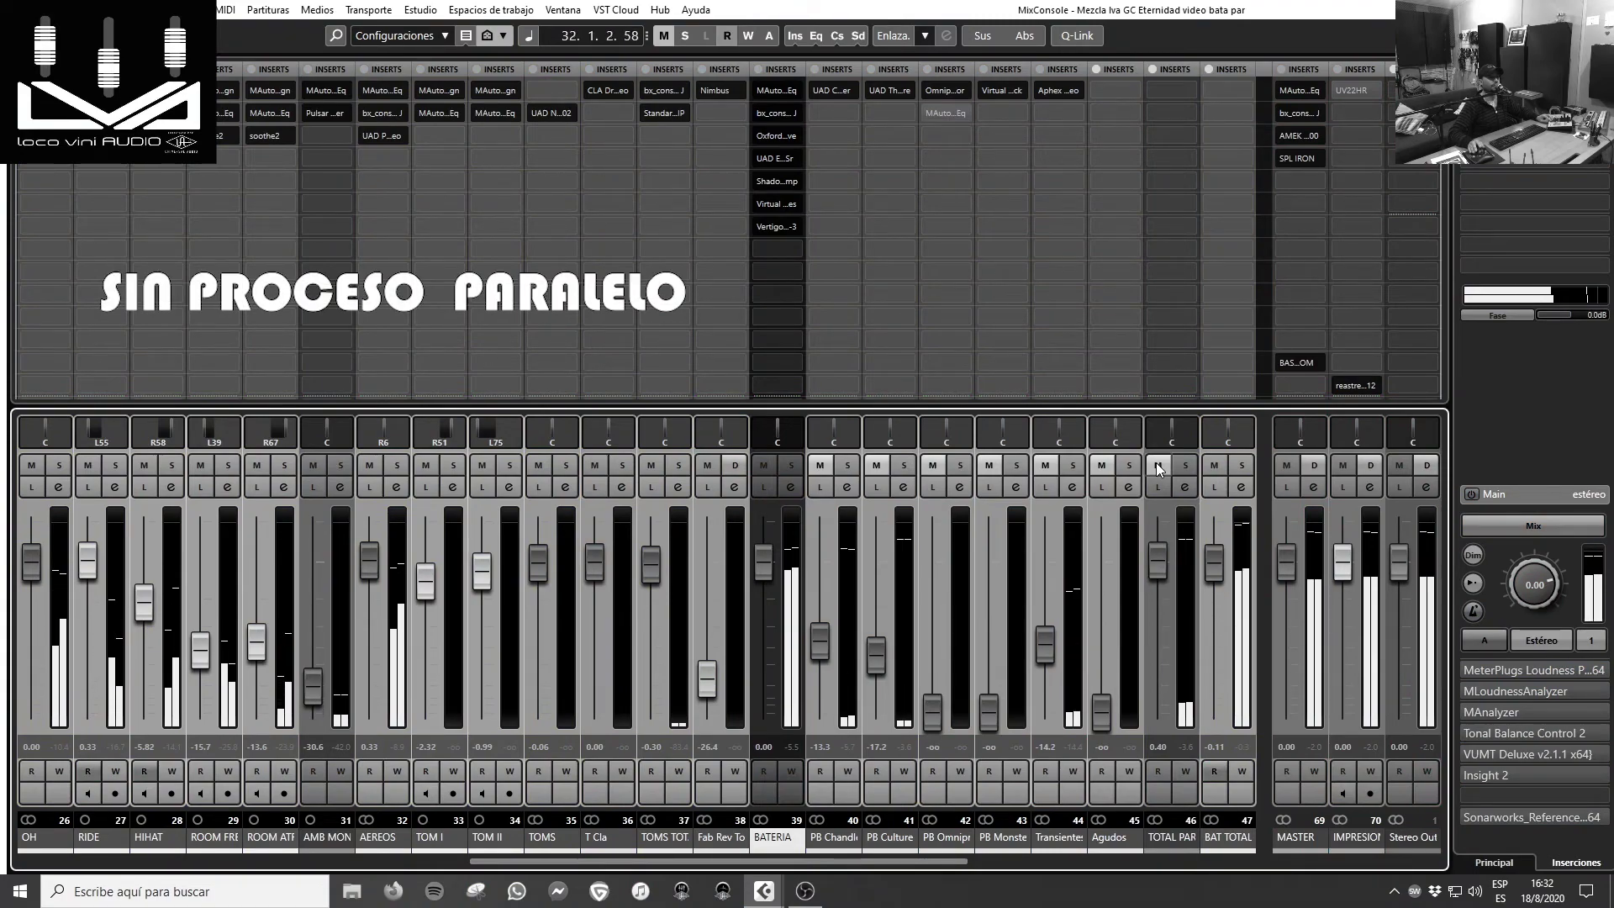
left_click(1157, 464)
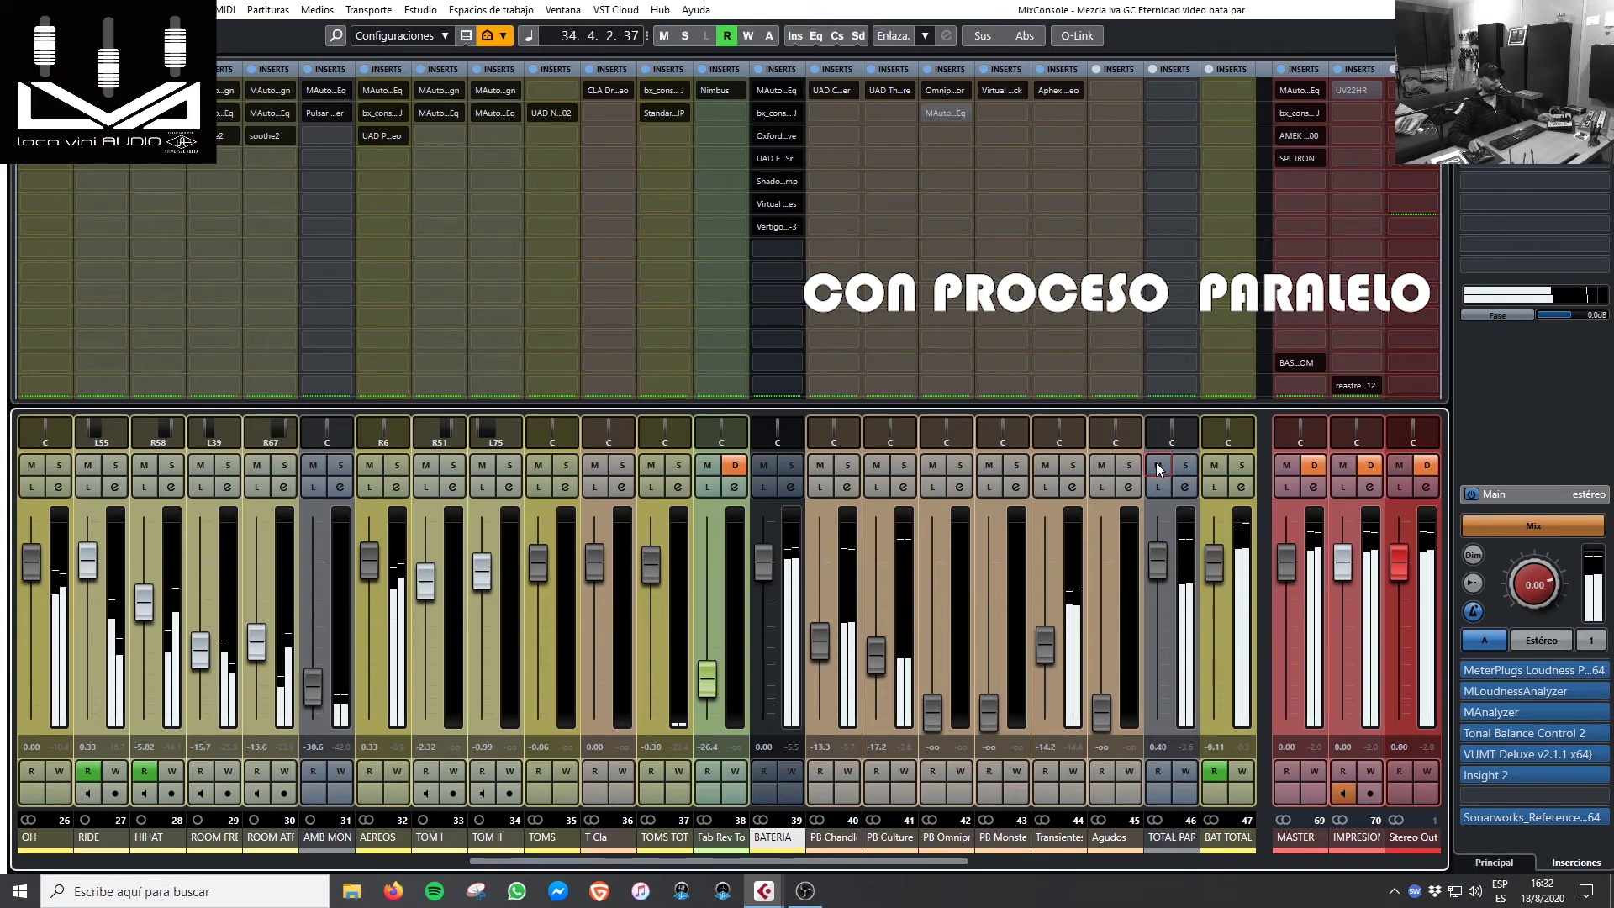
- Fade the MASTER fader down to -22.9 dB during playback
left_click_drag(1289, 557, 1288, 664)
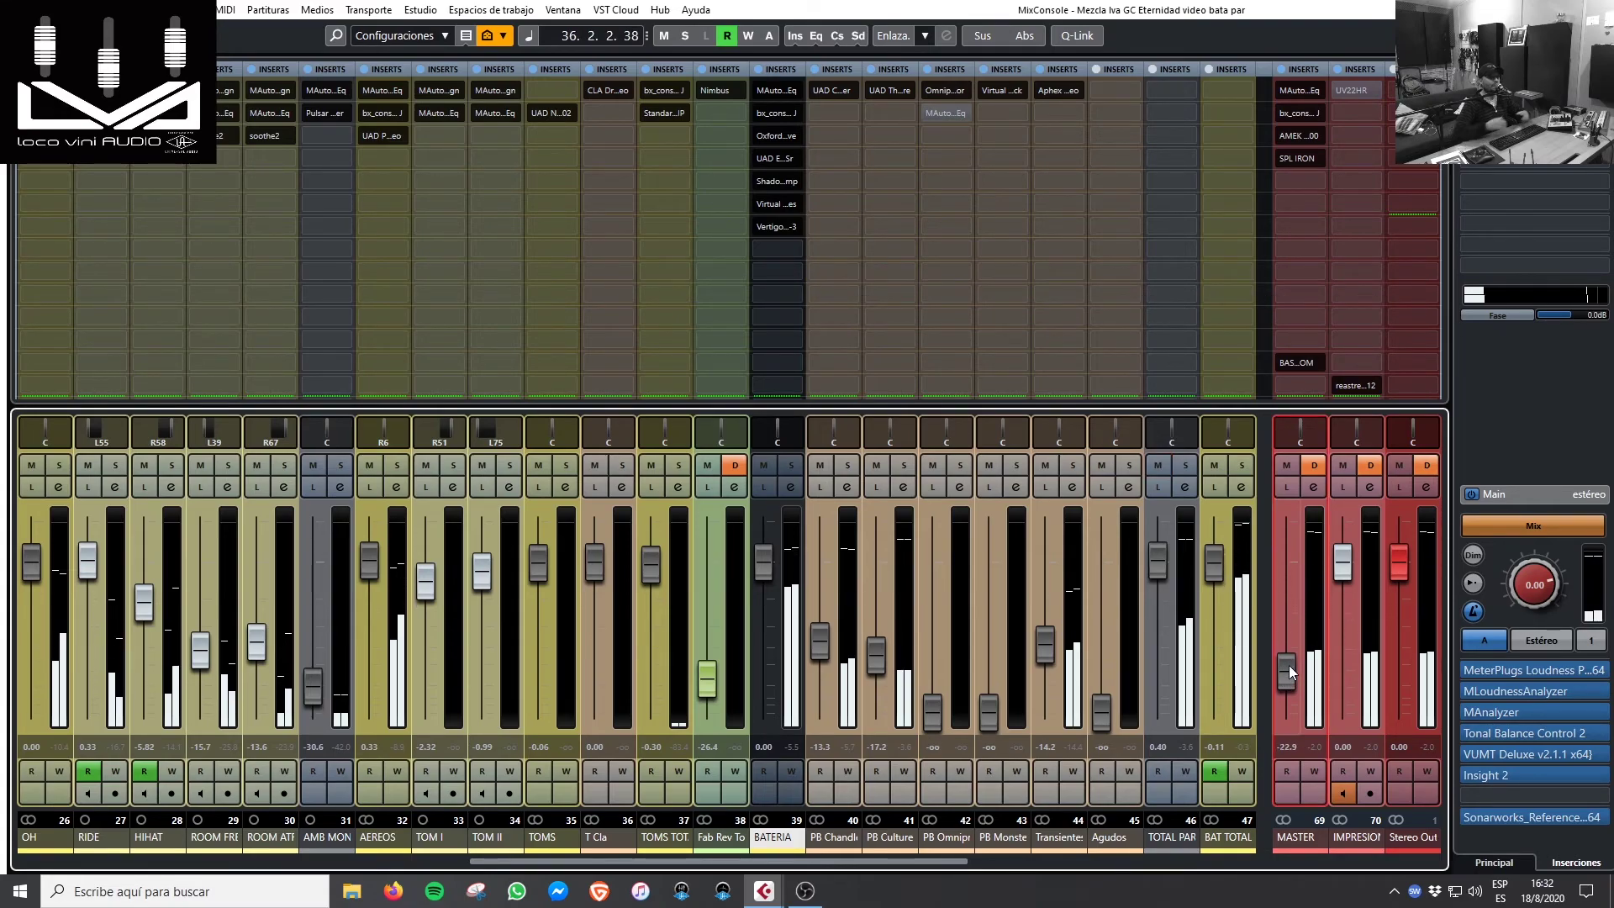